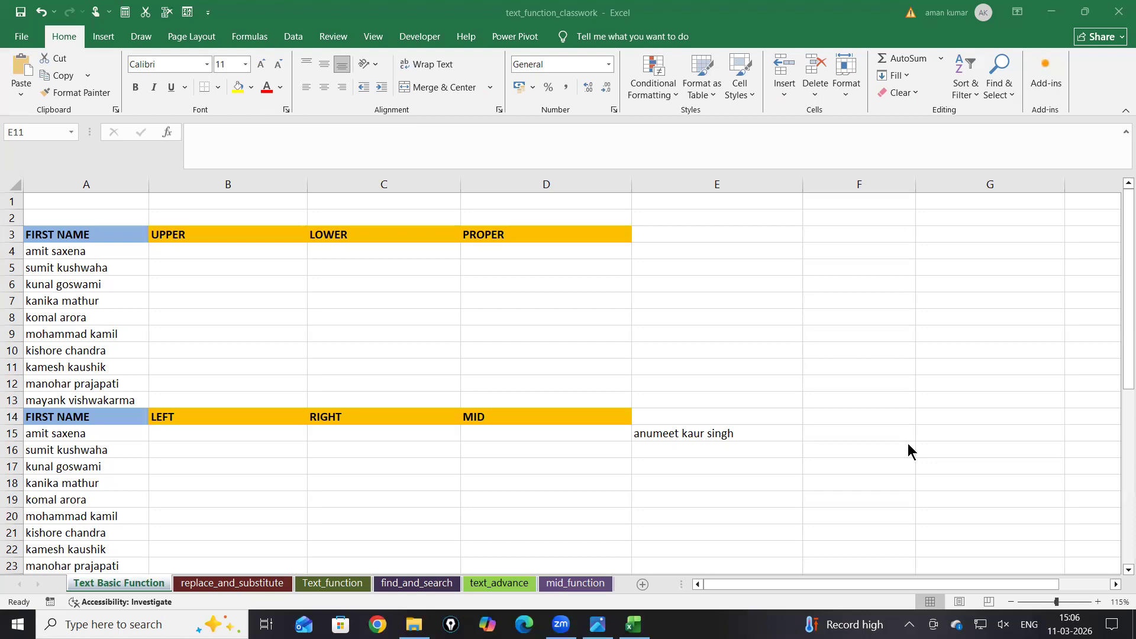
Step: Highlight the first names in column A, then select B4 under UPPER
left_click(906, 420)
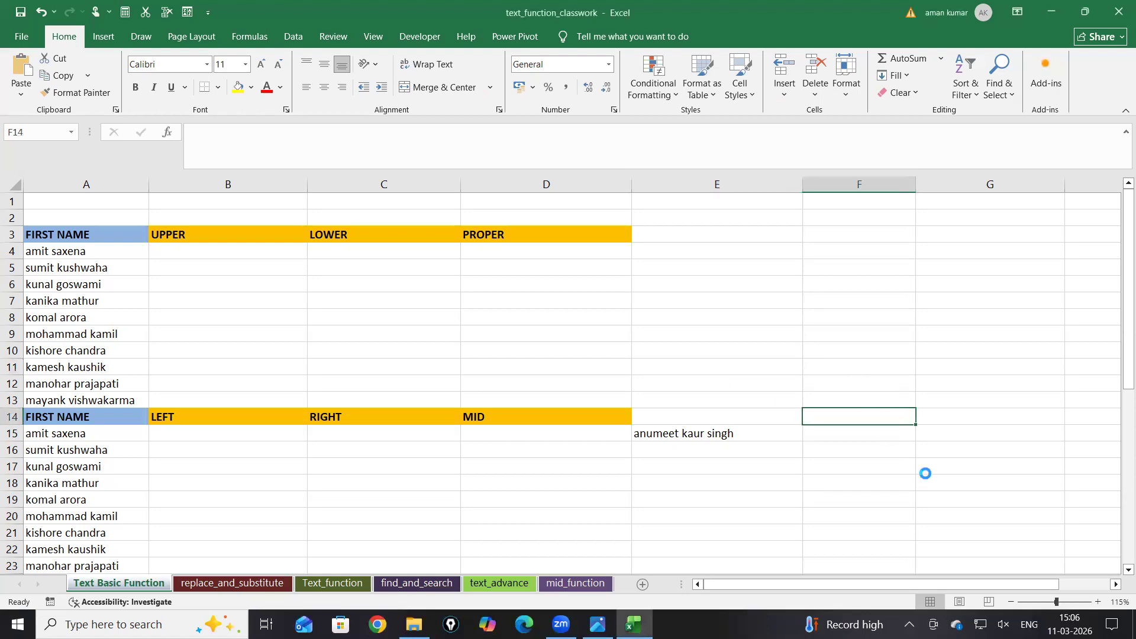
scroll(926, 473, "up", 6)
left_click_drag(906, 585, 747, 575)
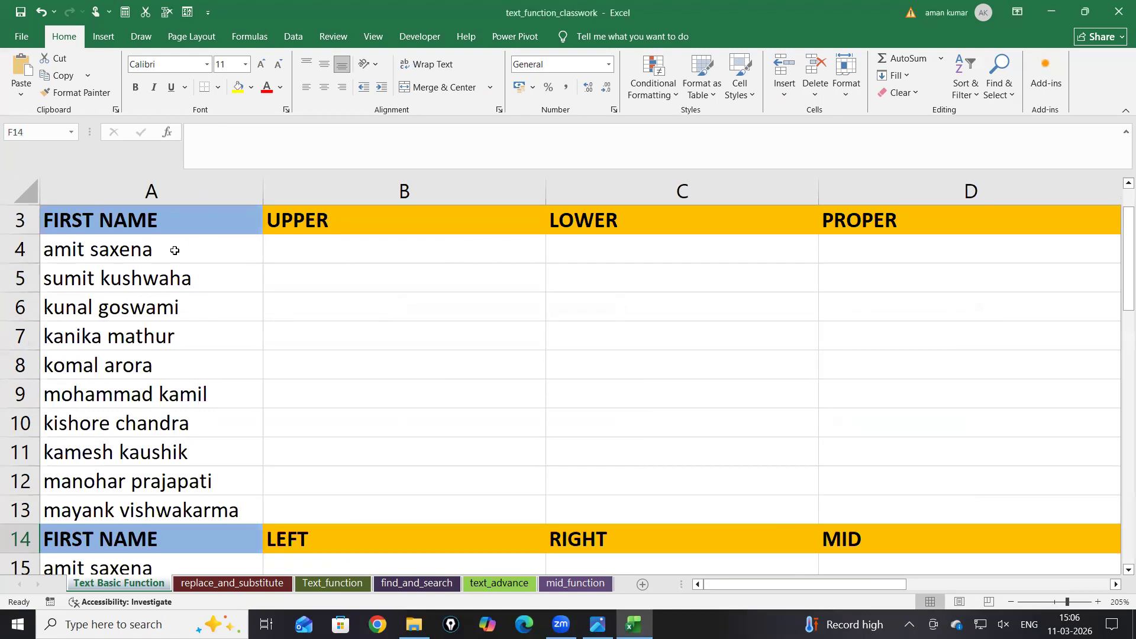
left_click_drag(175, 251, 219, 449)
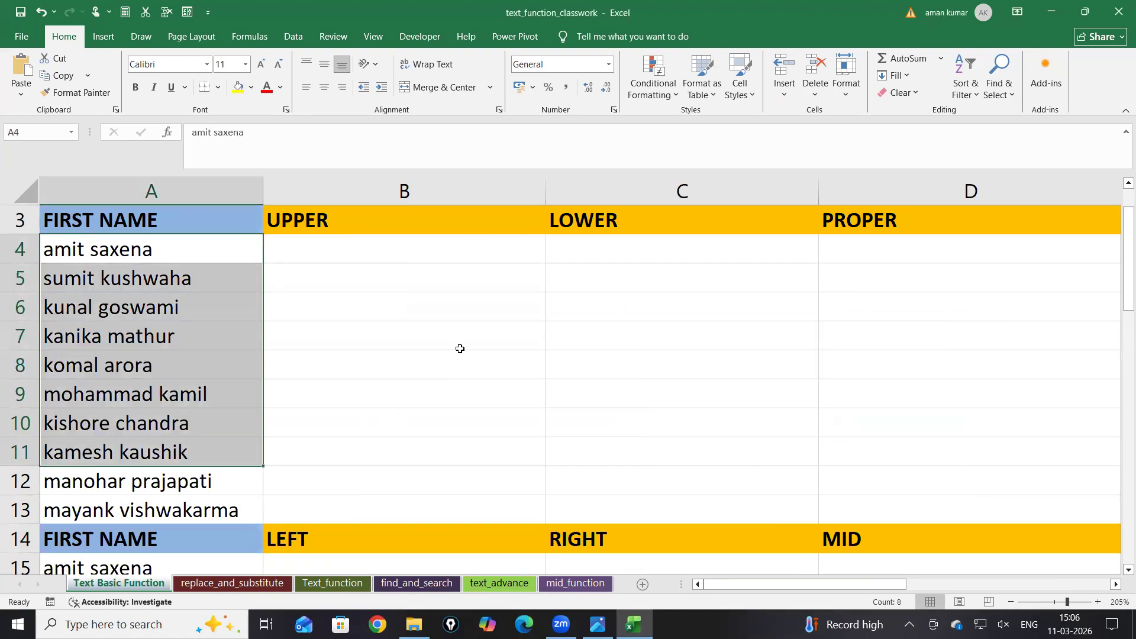
left_click(424, 268)
left_click(423, 255)
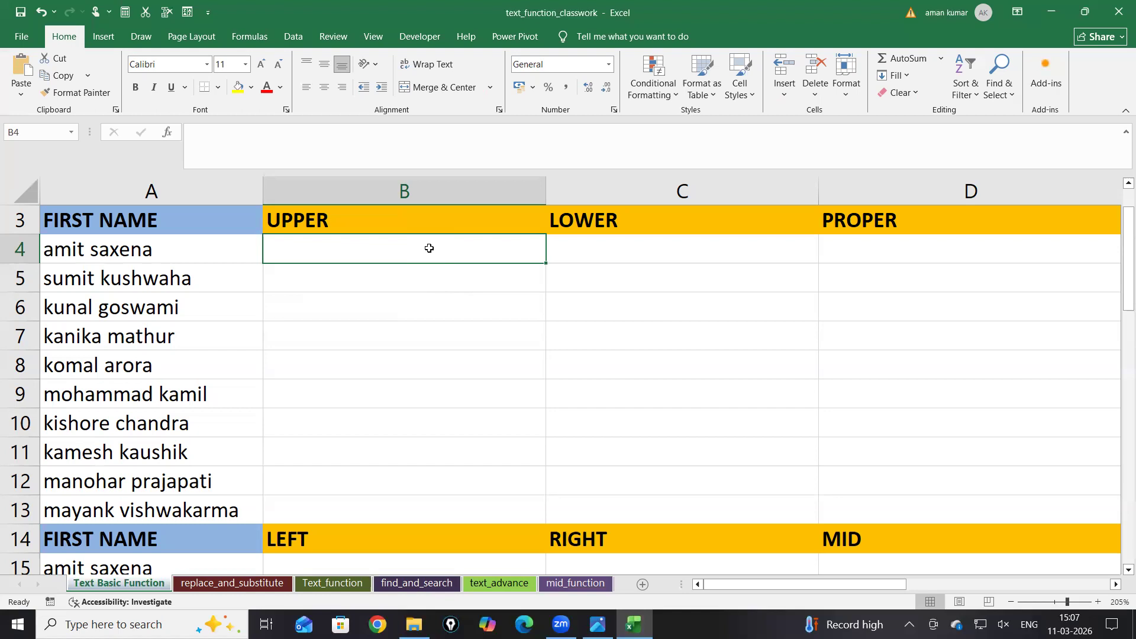
Step: Point out the names in A4:A13 and the result cells B4, C4 and D4, ending on B4
left_click_drag(105, 246, 122, 511)
left_click(89, 249)
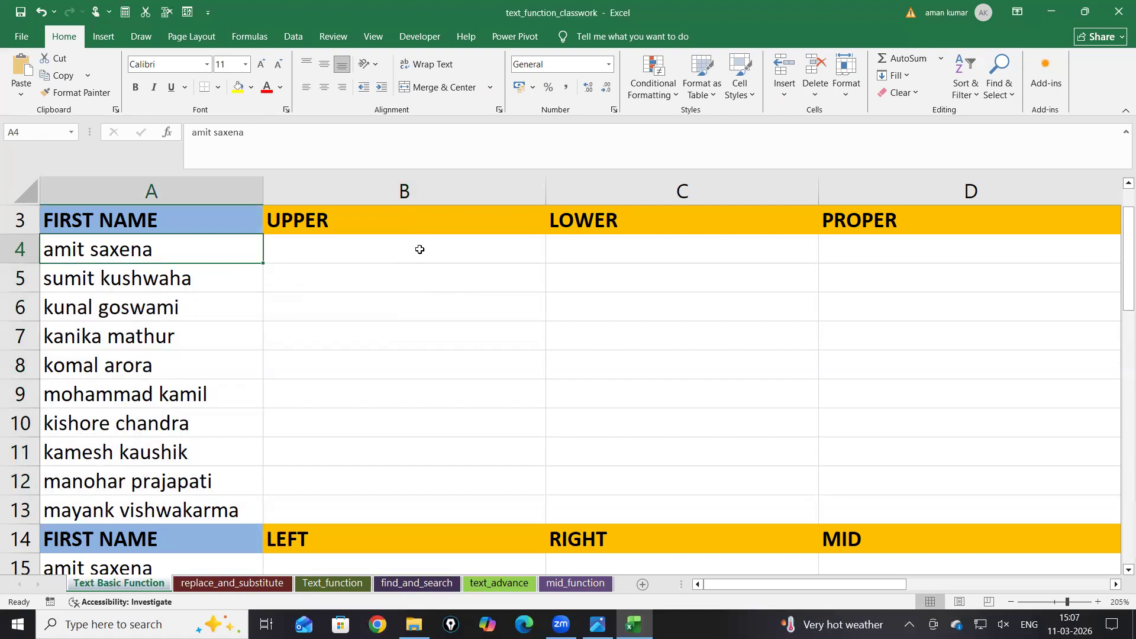
left_click(419, 249)
left_click(590, 247)
left_click(827, 255)
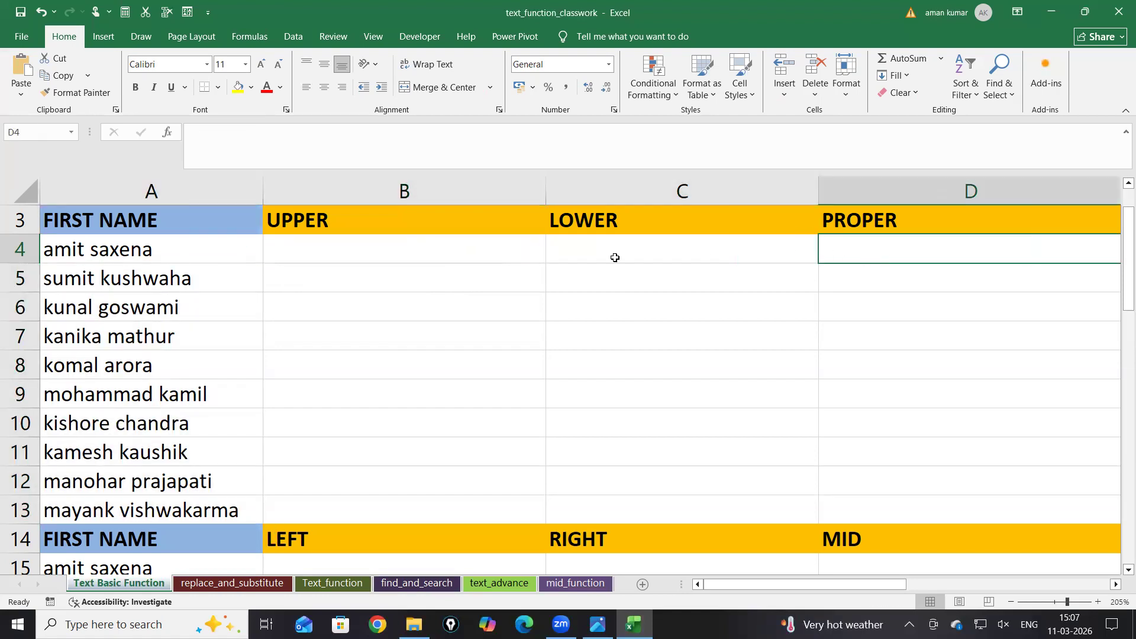
left_click(382, 255)
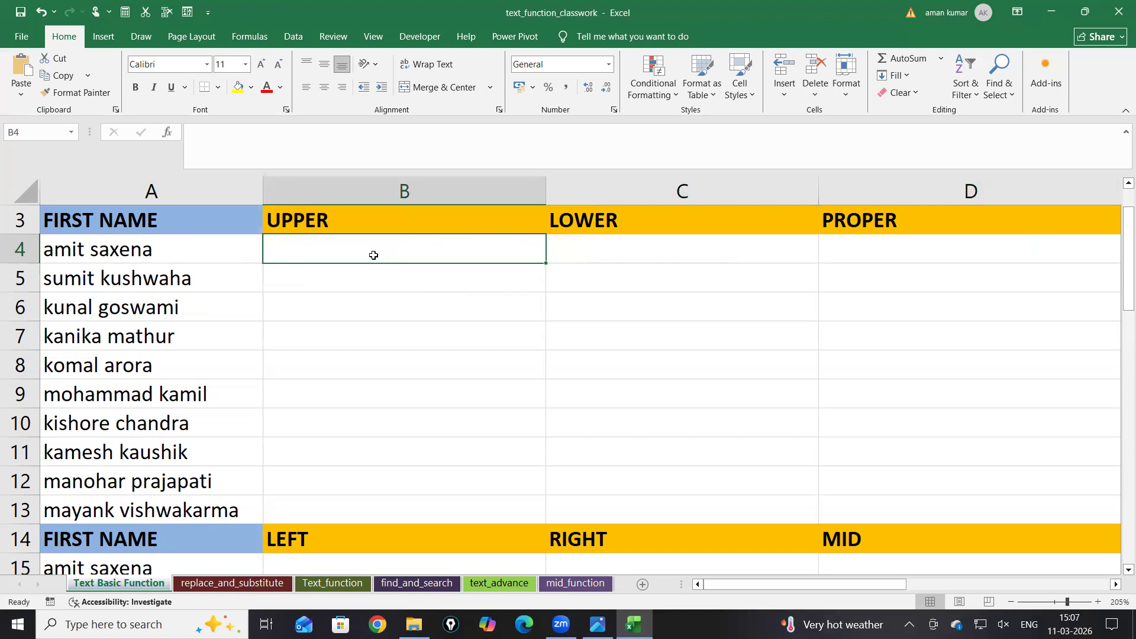
left_click_drag(114, 258, 126, 503)
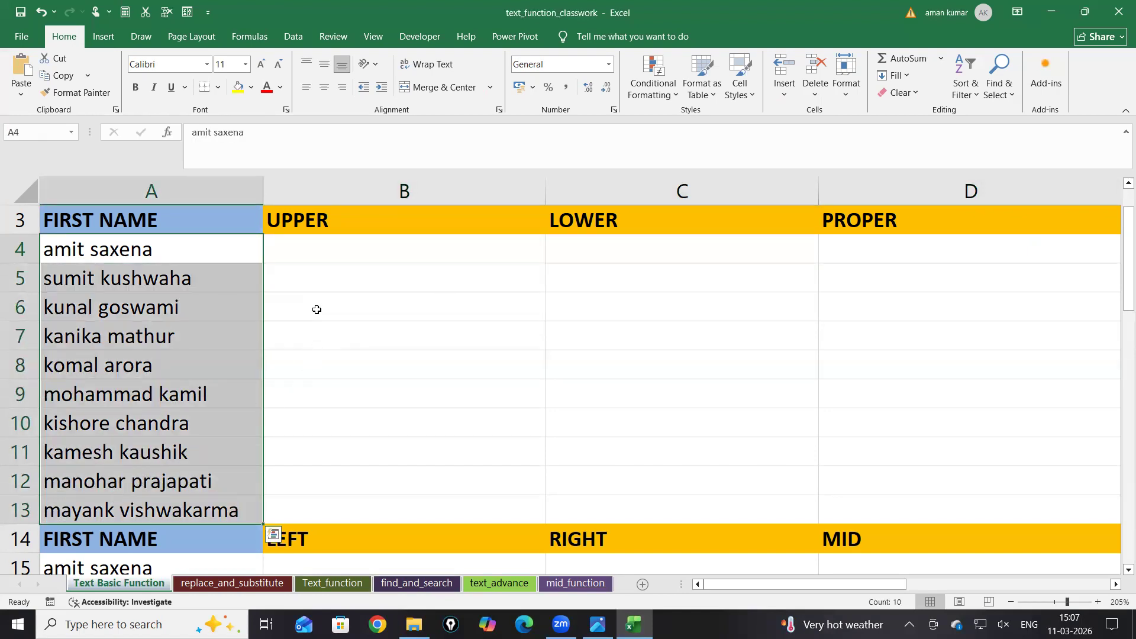
left_click(330, 277)
left_click(368, 259)
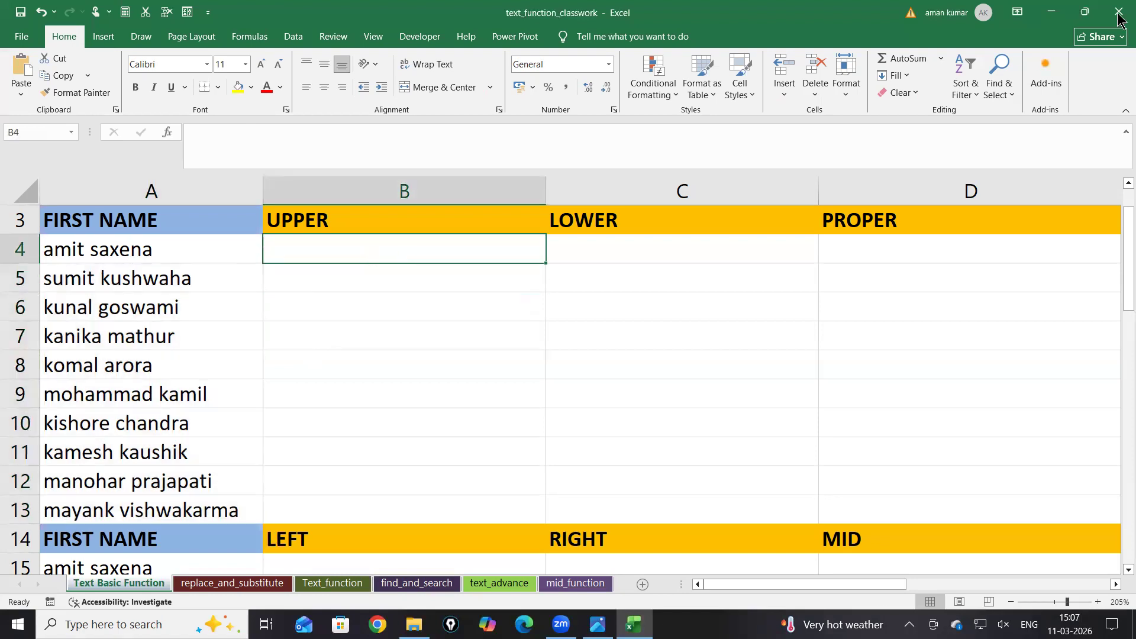
Step: Enter =UPPER(A4) in B4 and copy it down to B13
type("=upp")
key("Tab")
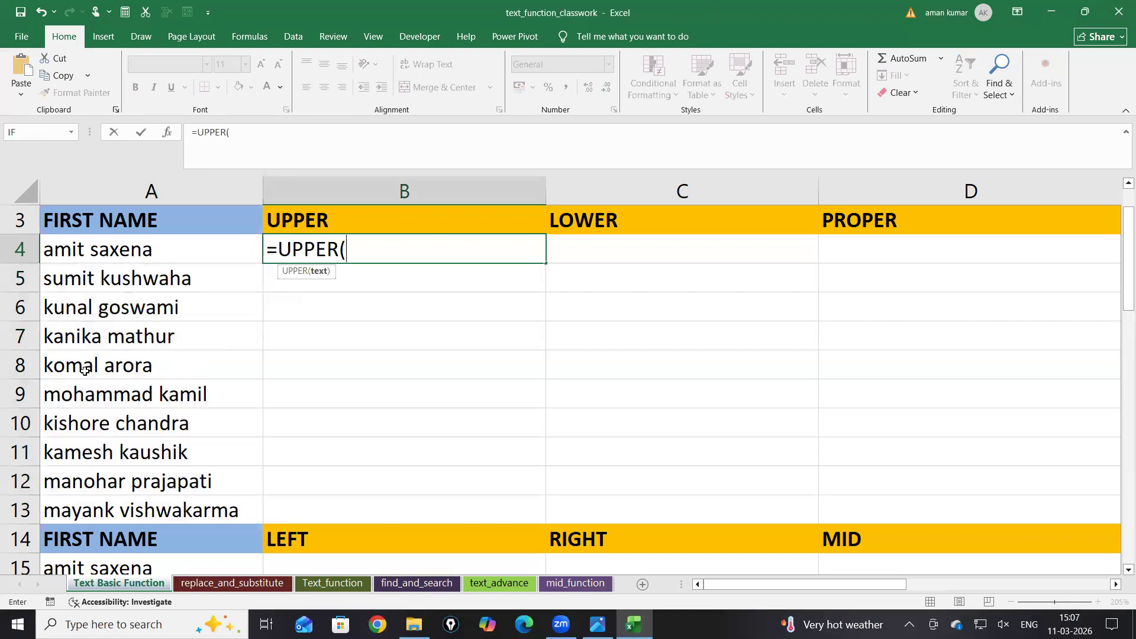
left_click(159, 252)
type(")")
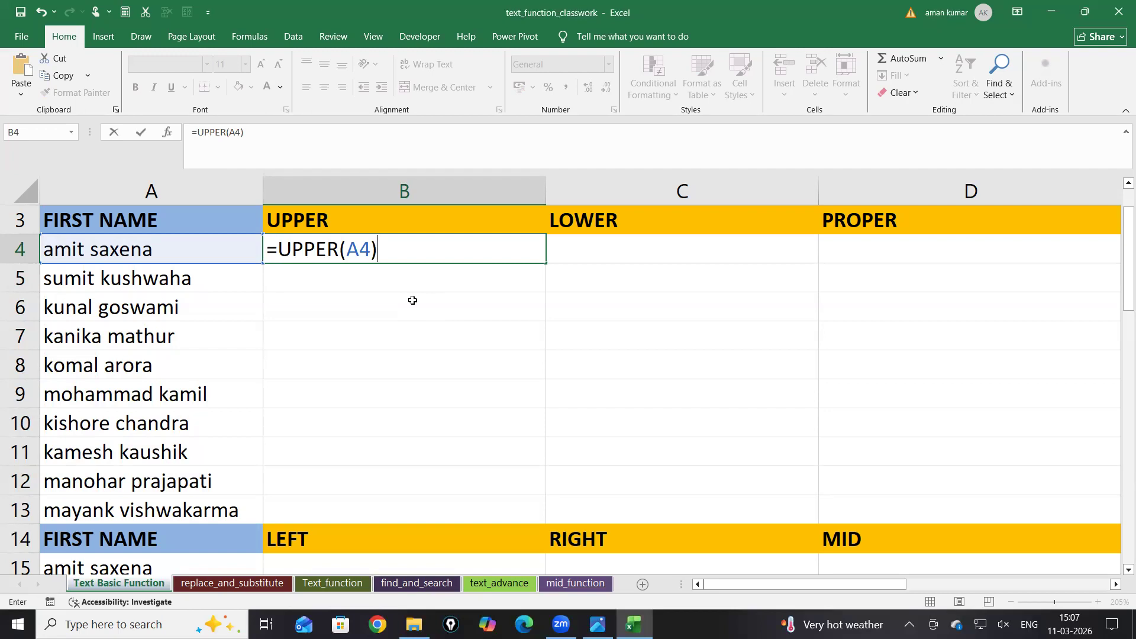
key("Return")
left_click(451, 255)
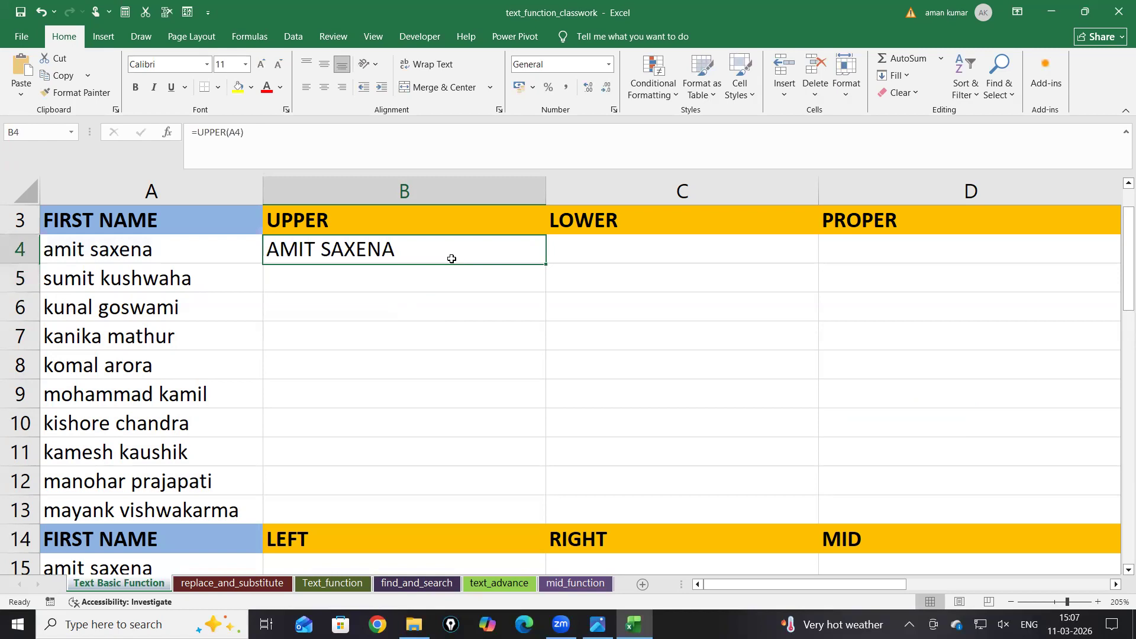
left_click_drag(546, 263, 519, 526)
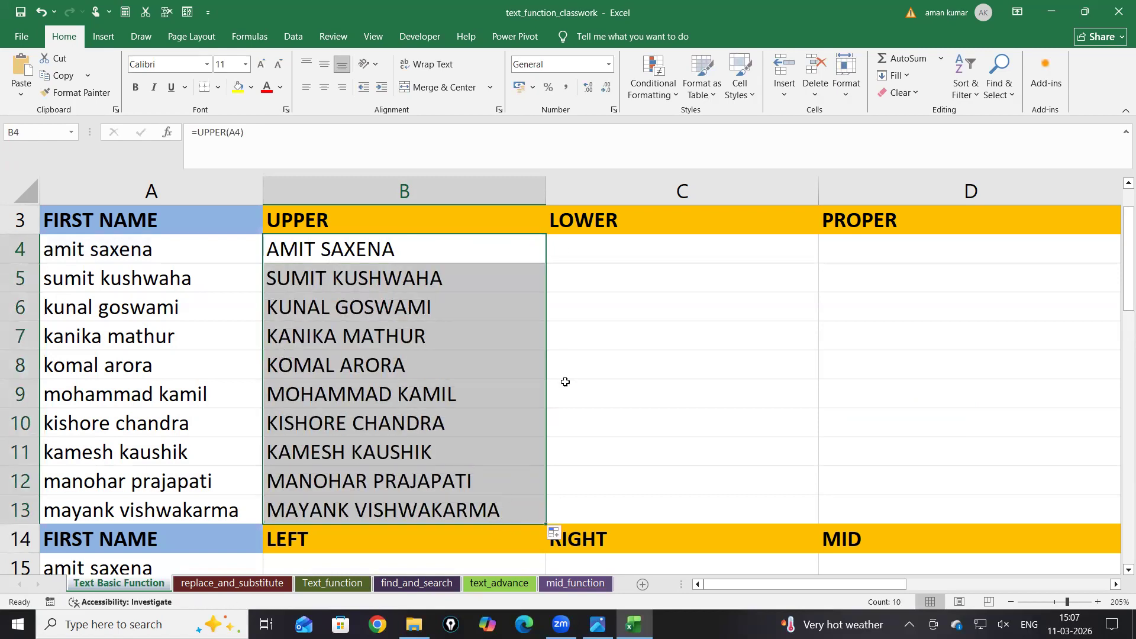
left_click(589, 255)
type("=l")
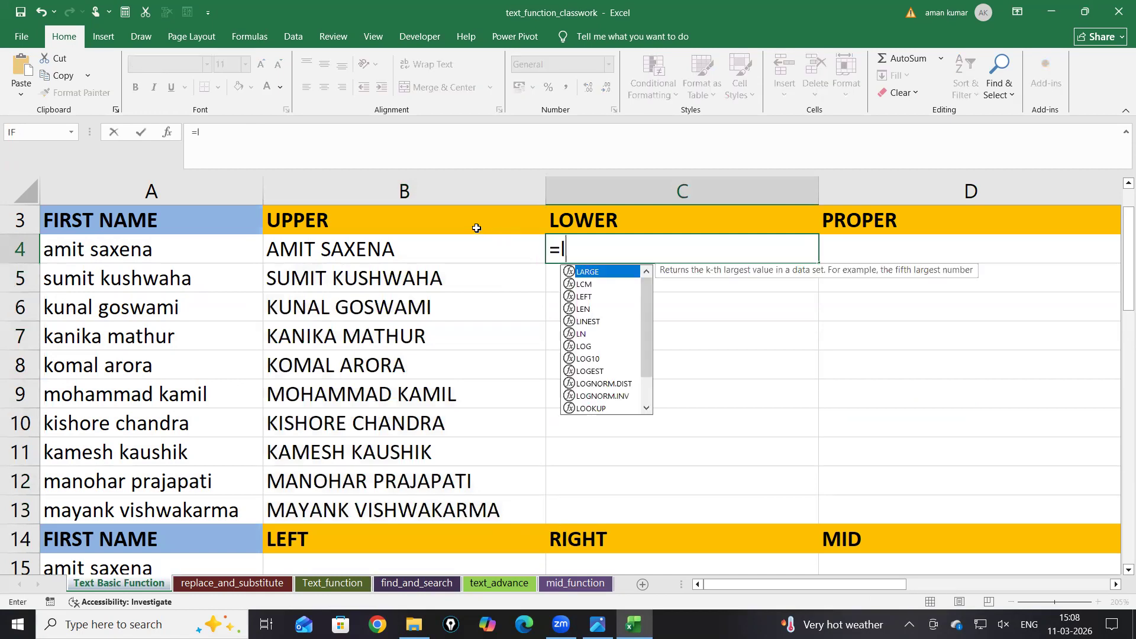
type("ow")
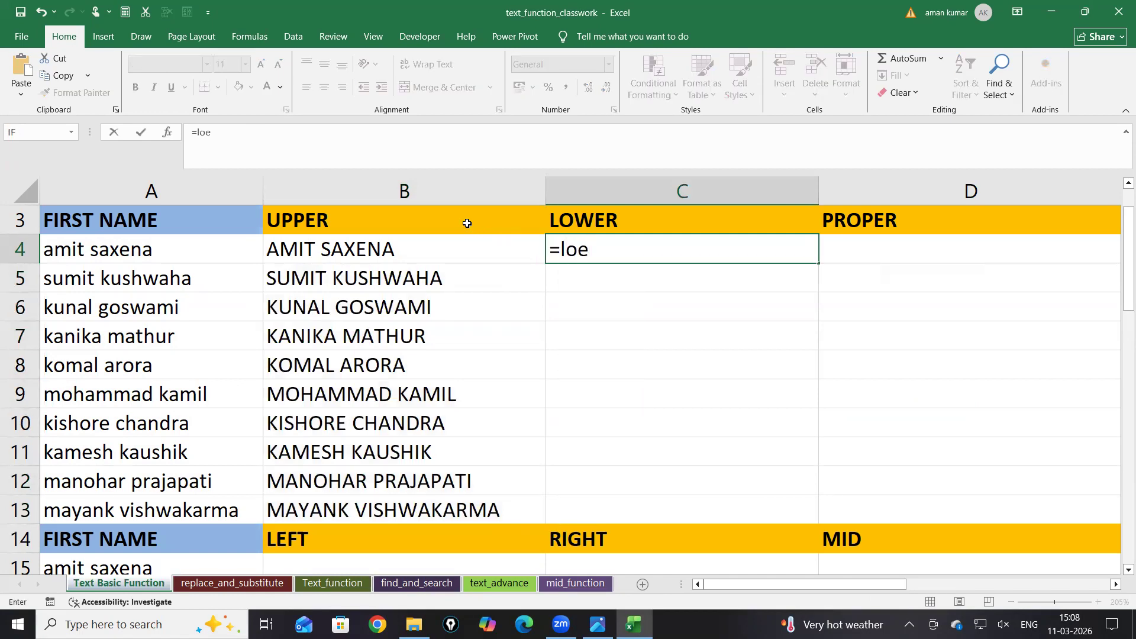
key("Tab")
left_click(194, 248)
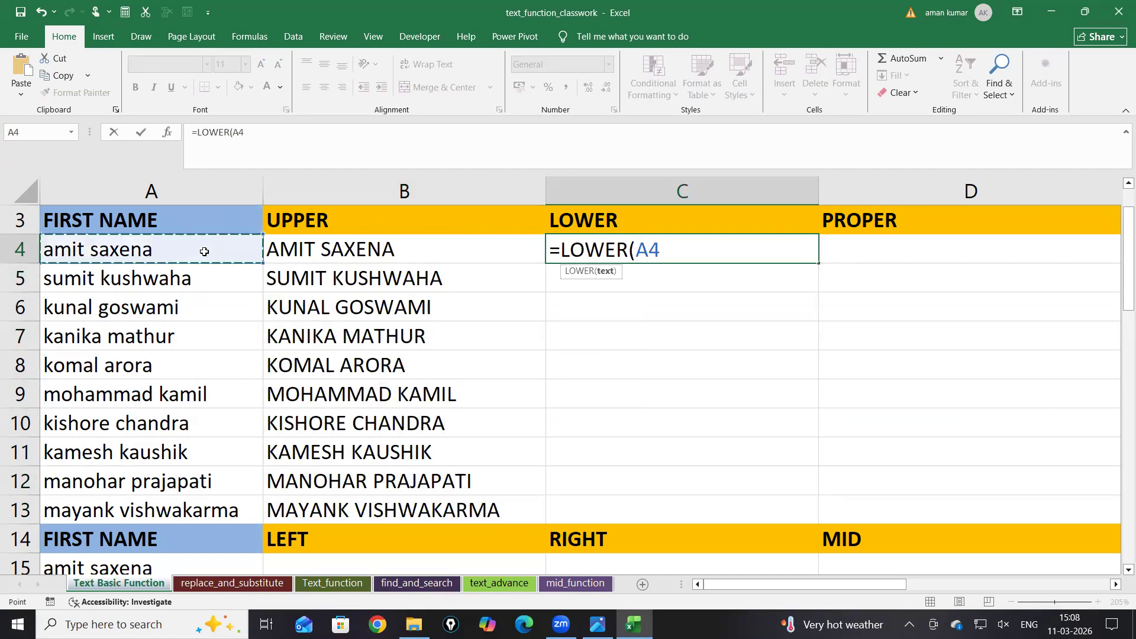
type(")")
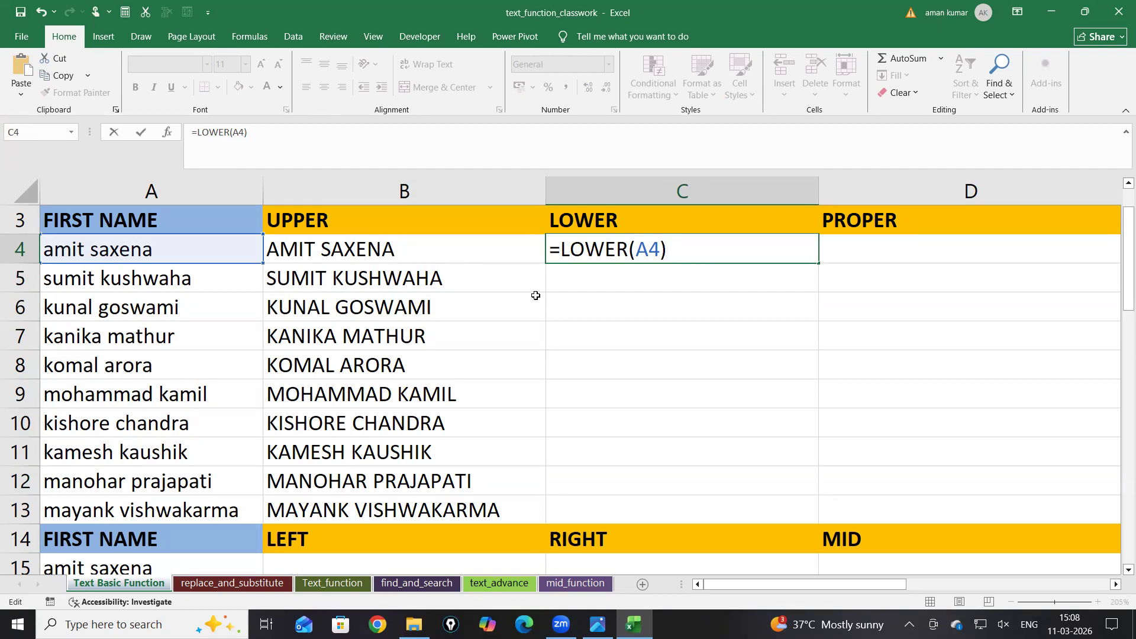
left_click(499, 280)
left_click(497, 261)
left_click_drag(832, 378, 1086, 536)
left_click(874, 435)
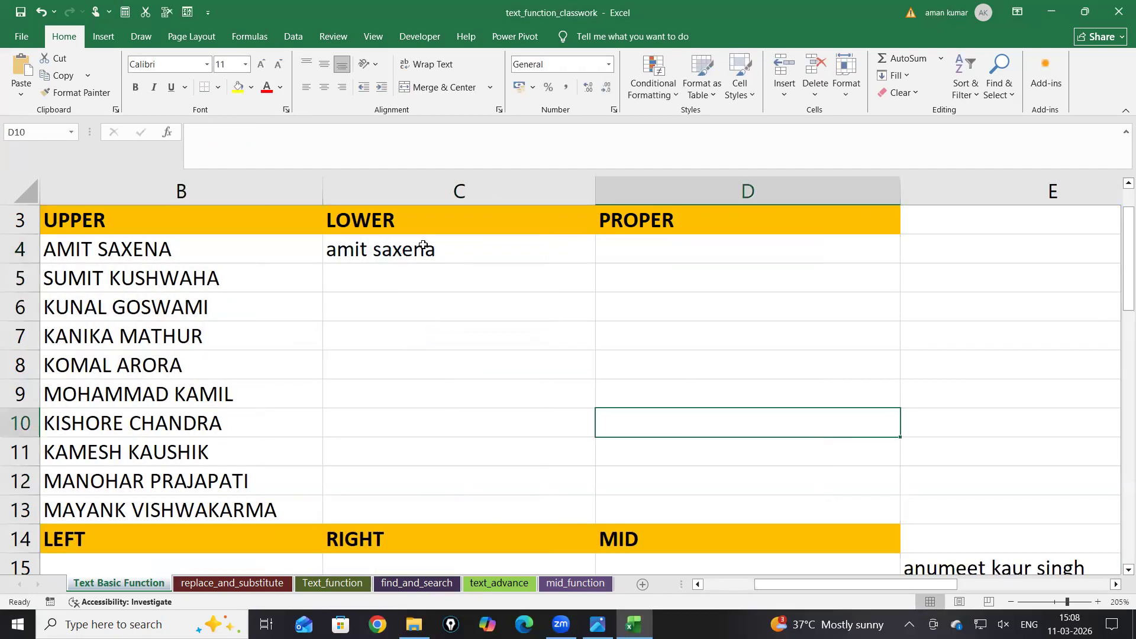
left_click_drag(944, 585, 894, 585)
left_click_drag(520, 244, 992, 508)
left_click(857, 253)
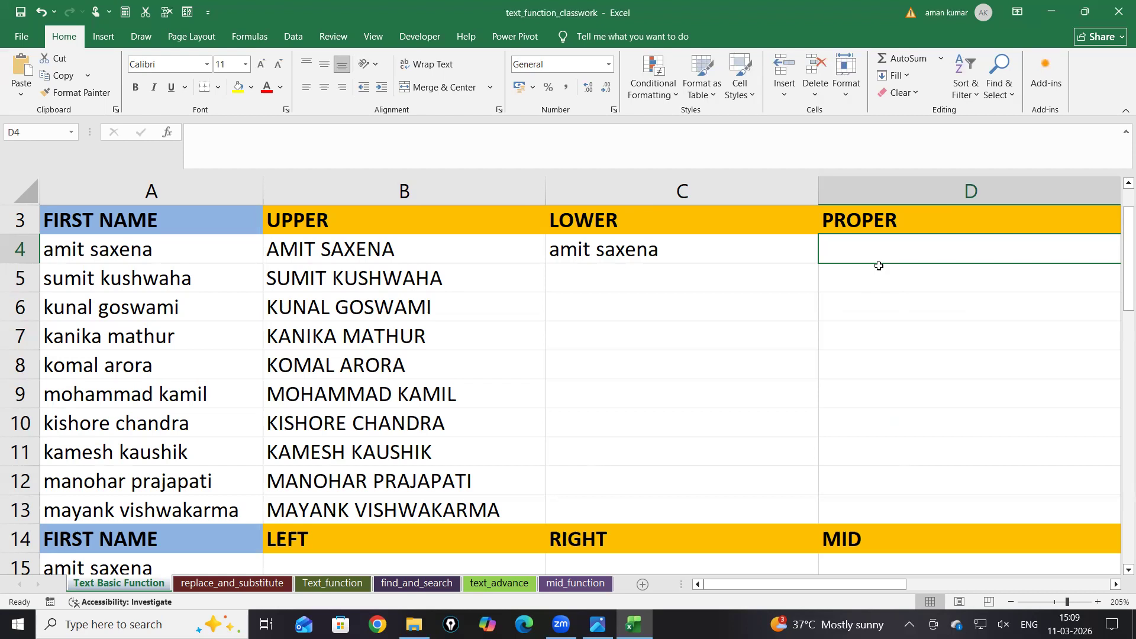
Step: Enter =PROPER(A4) in D4 and copy it down to D12
type("=po")
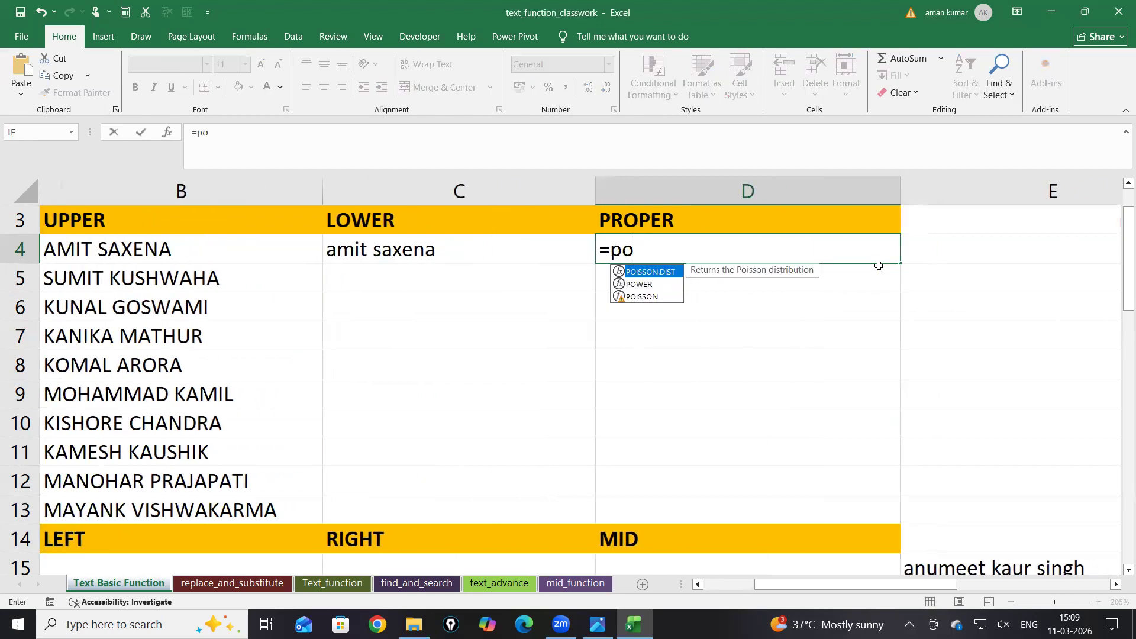
key("BackSpace")
type("rop")
key("Tab")
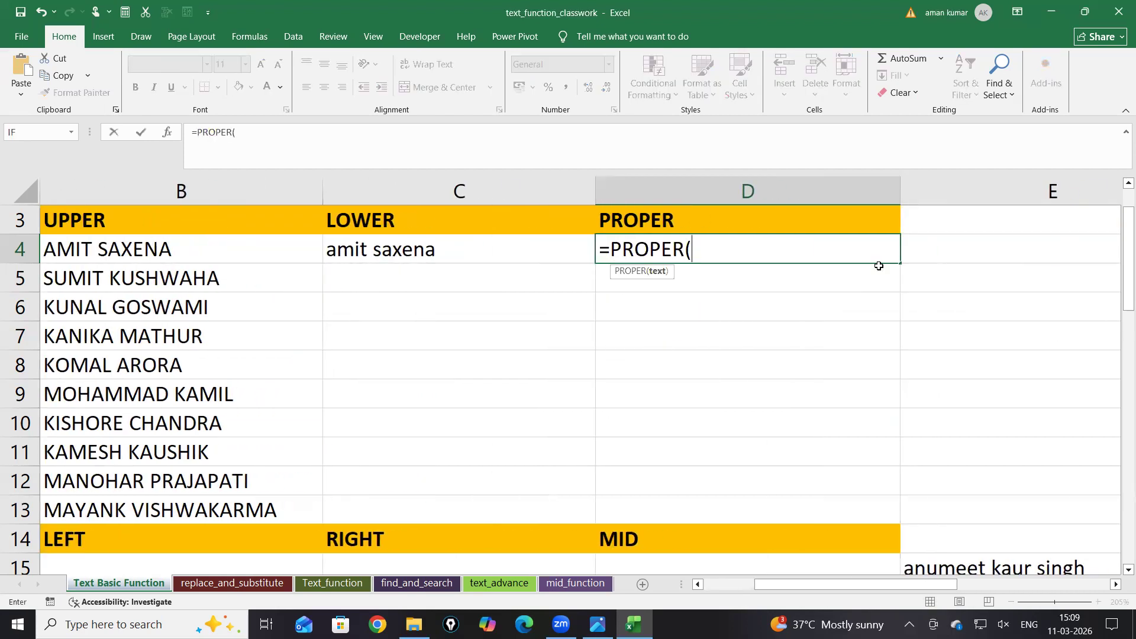
left_click_drag(752, 585, 707, 585)
left_click(158, 255)
type(")")
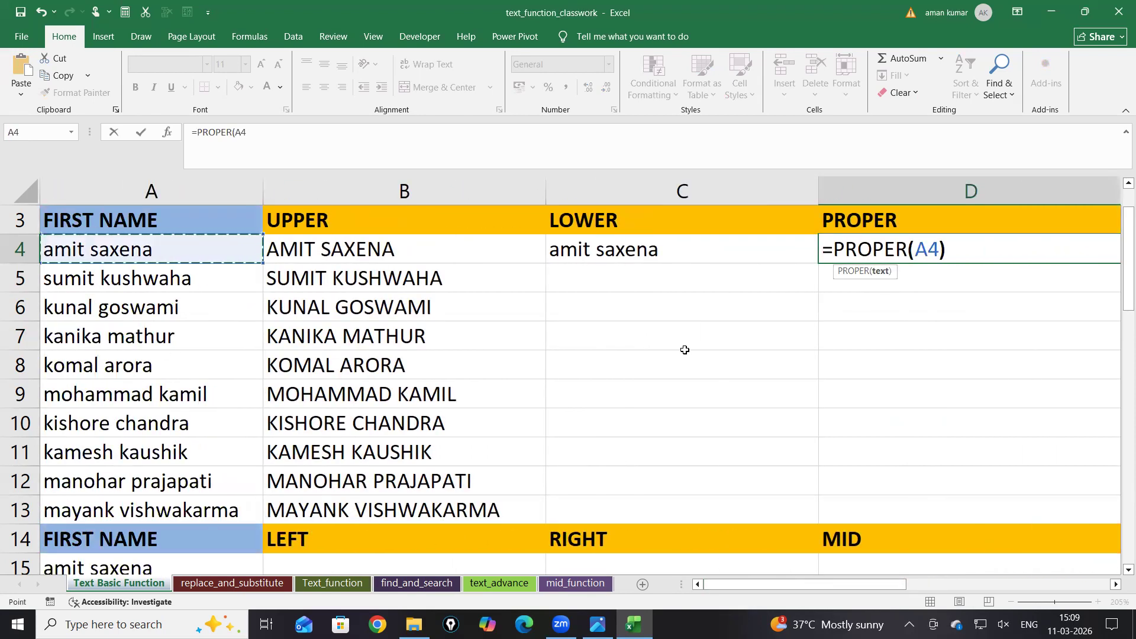
key("Return")
left_click(836, 246)
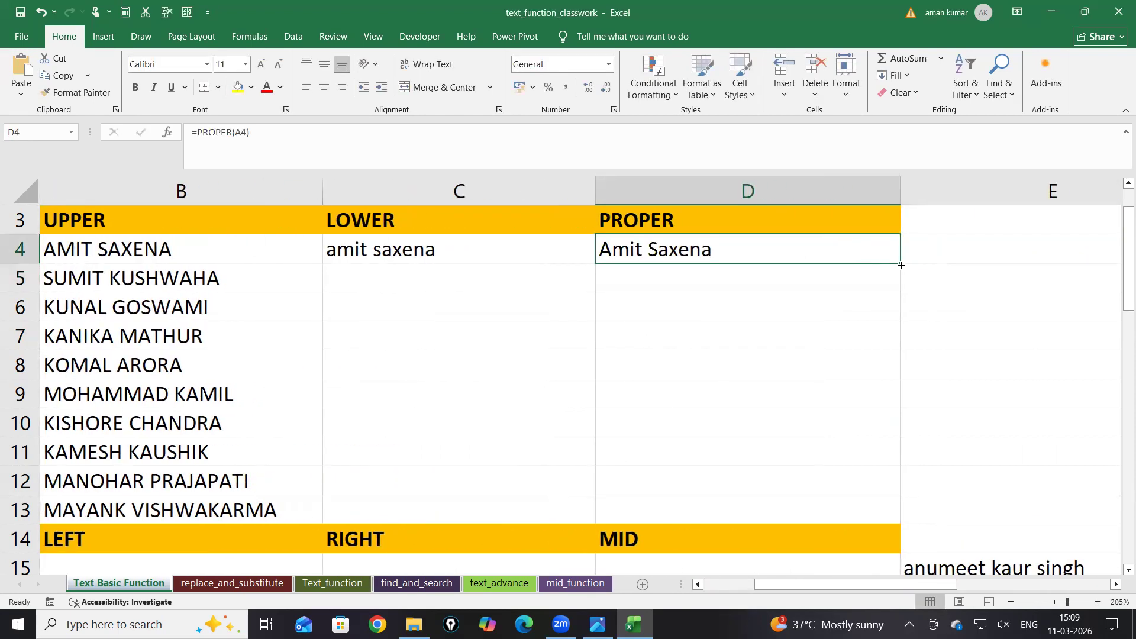
left_click_drag(901, 263, 882, 507)
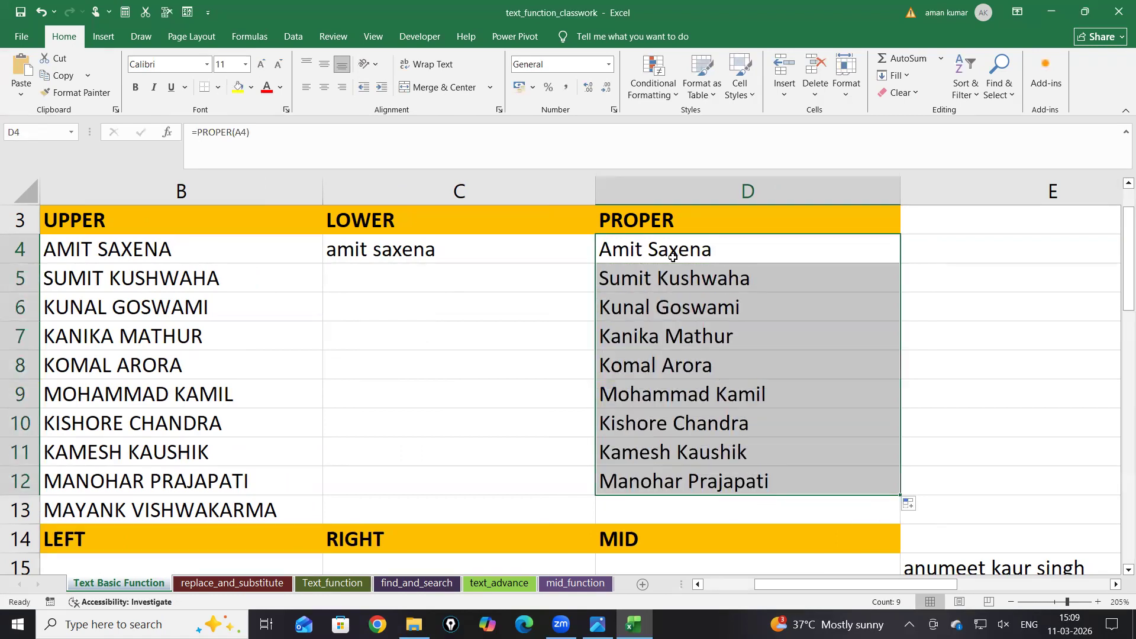
Step: Review D4's formula and zoom the sheet out to 145%
key("F2")
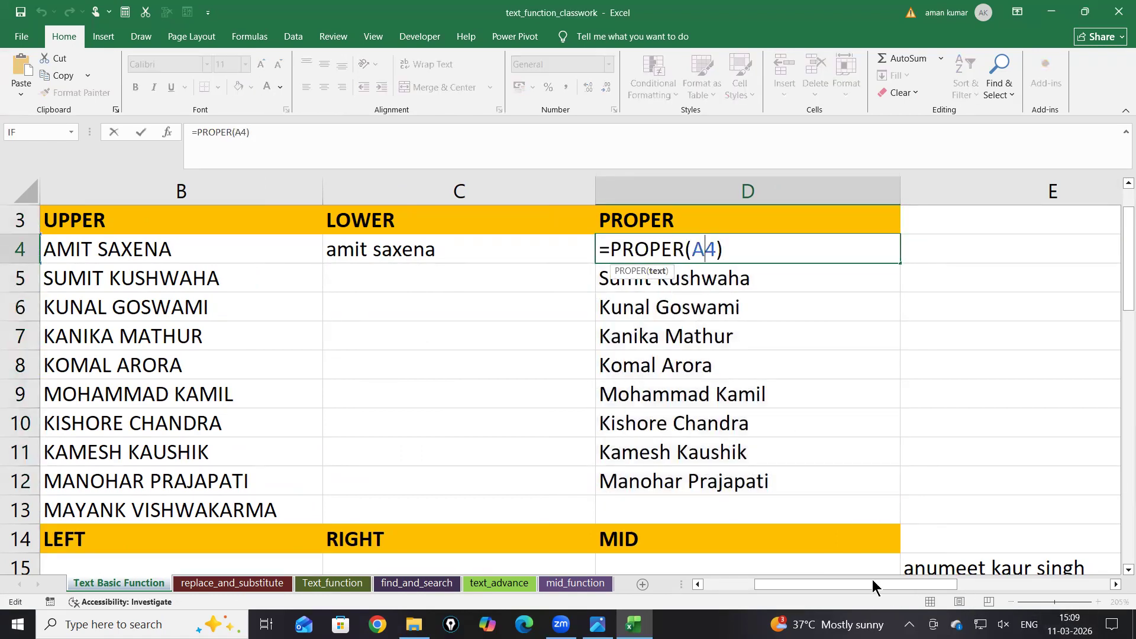
left_click_drag(823, 584, 683, 583)
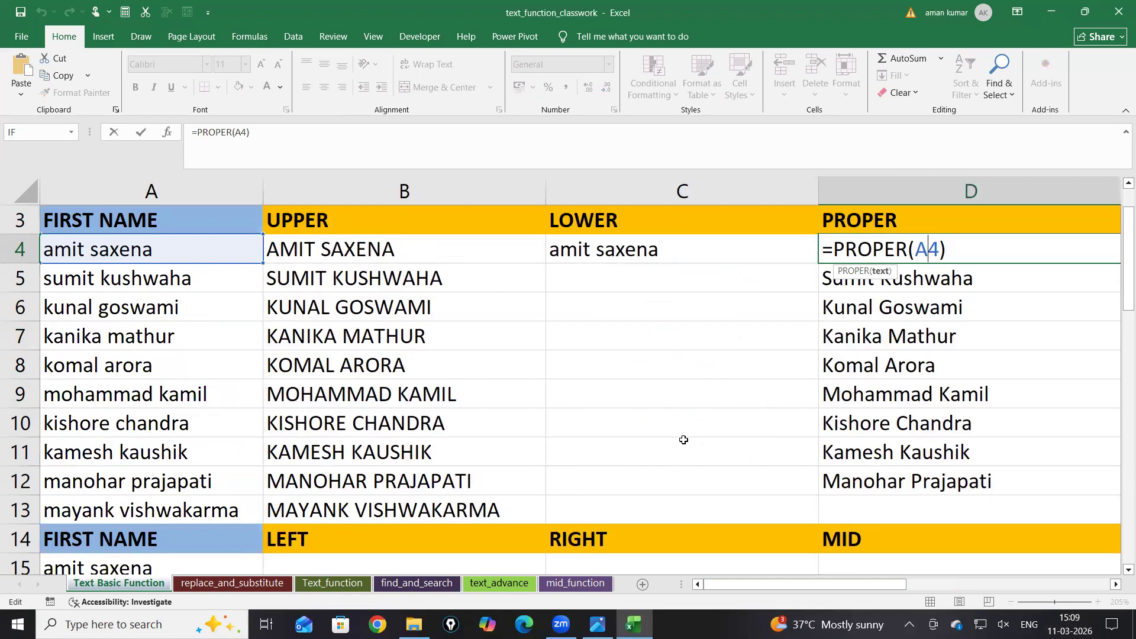
left_click_drag(684, 440, 673, 416)
scroll(675, 416, "down", 2)
left_click(675, 416)
scroll(665, 437, "down", 2)
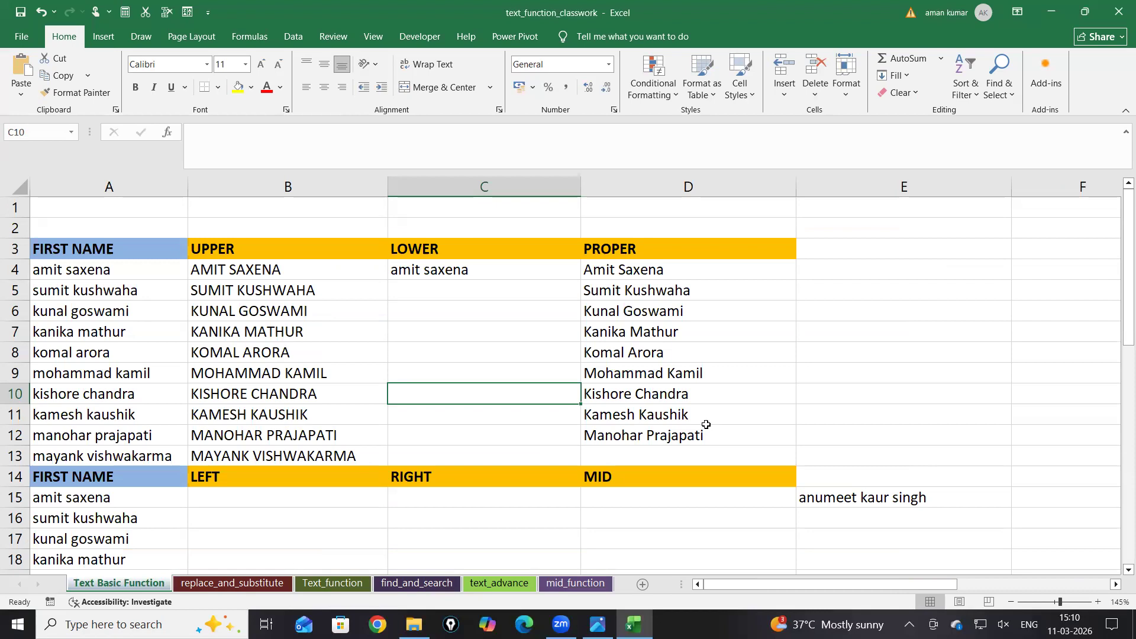
Step: Scroll to the LEFT, RIGHT and MID block below row 14 and select cell B15
scroll(706, 425, "down", 3)
left_click_drag(326, 315, 736, 518)
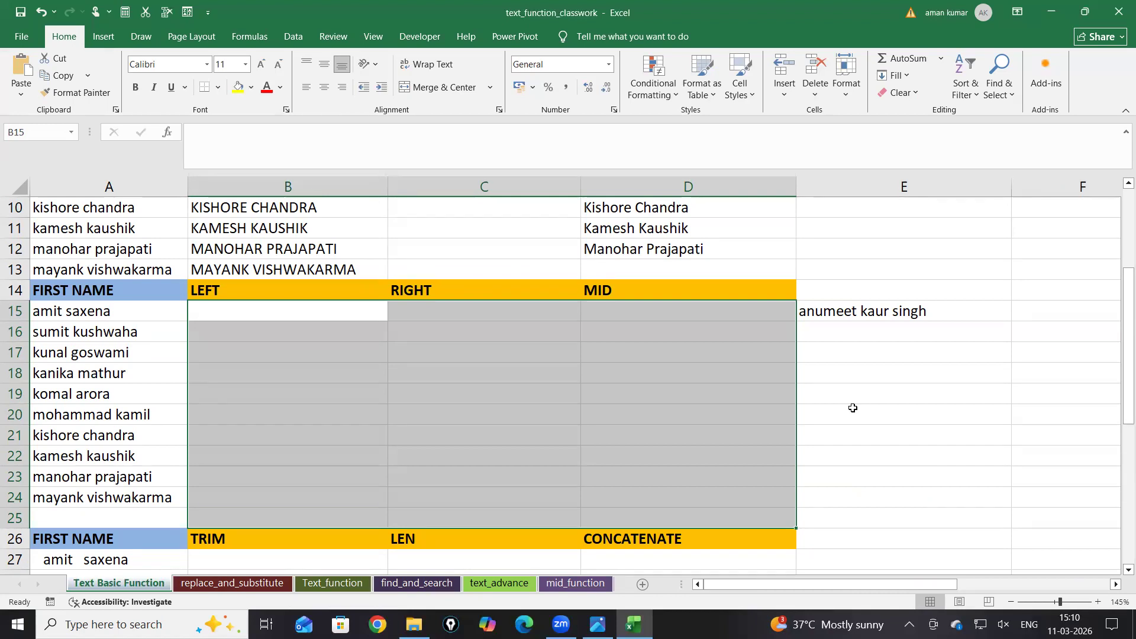
left_click(901, 454)
scroll(708, 540, "up", 9)
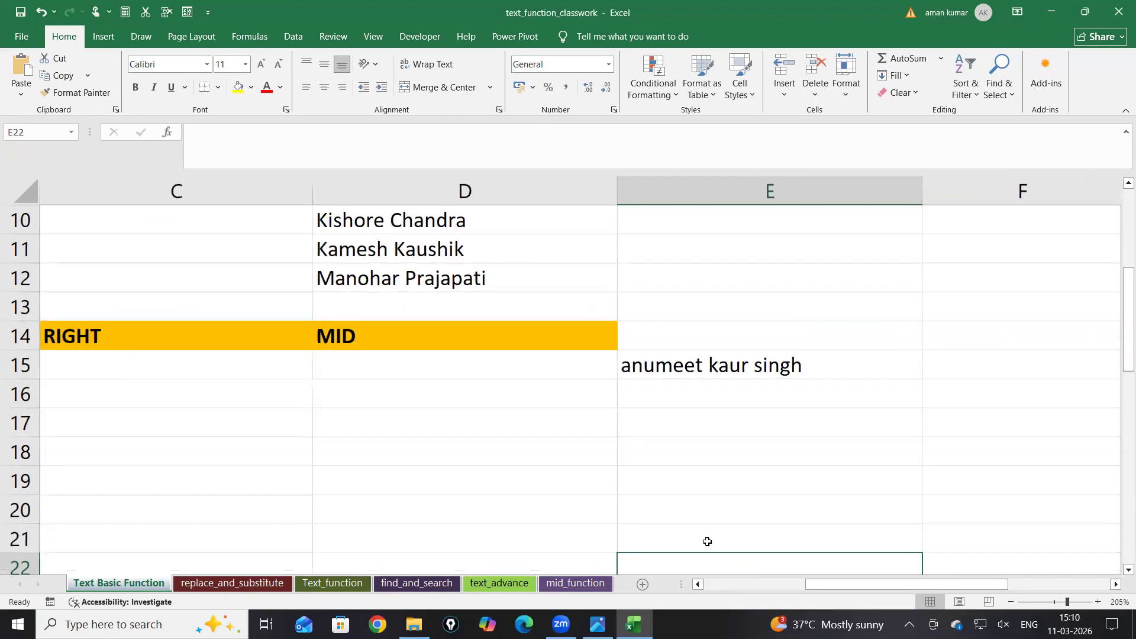
left_click_drag(930, 586, 740, 583)
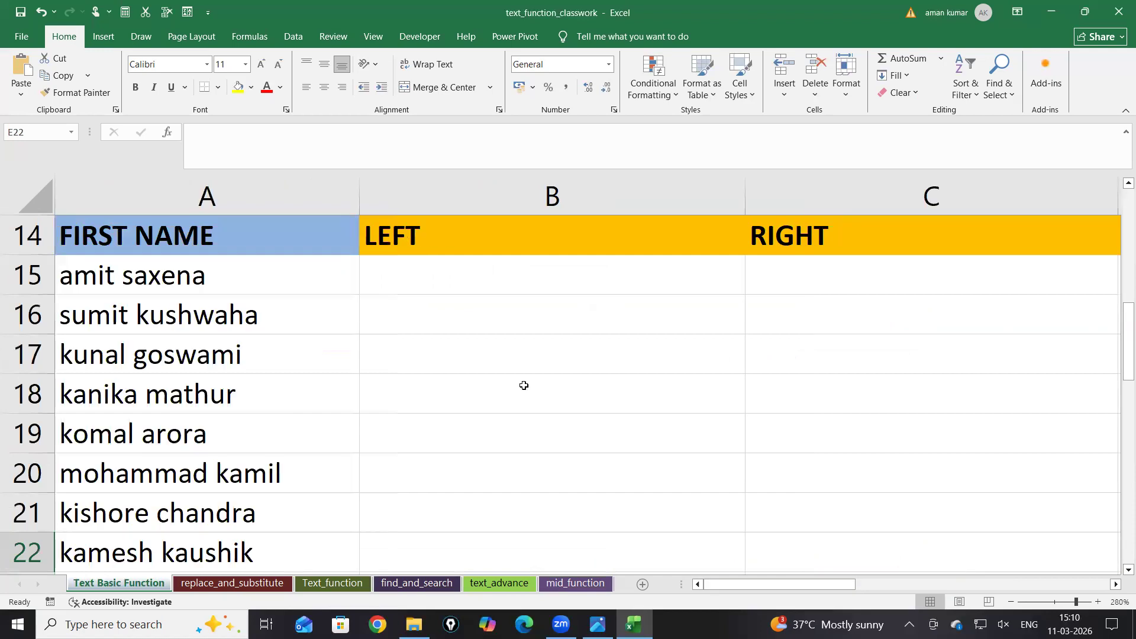
left_click(608, 266)
scroll(752, 330, "up", 1)
scroll(758, 339, "down", 2)
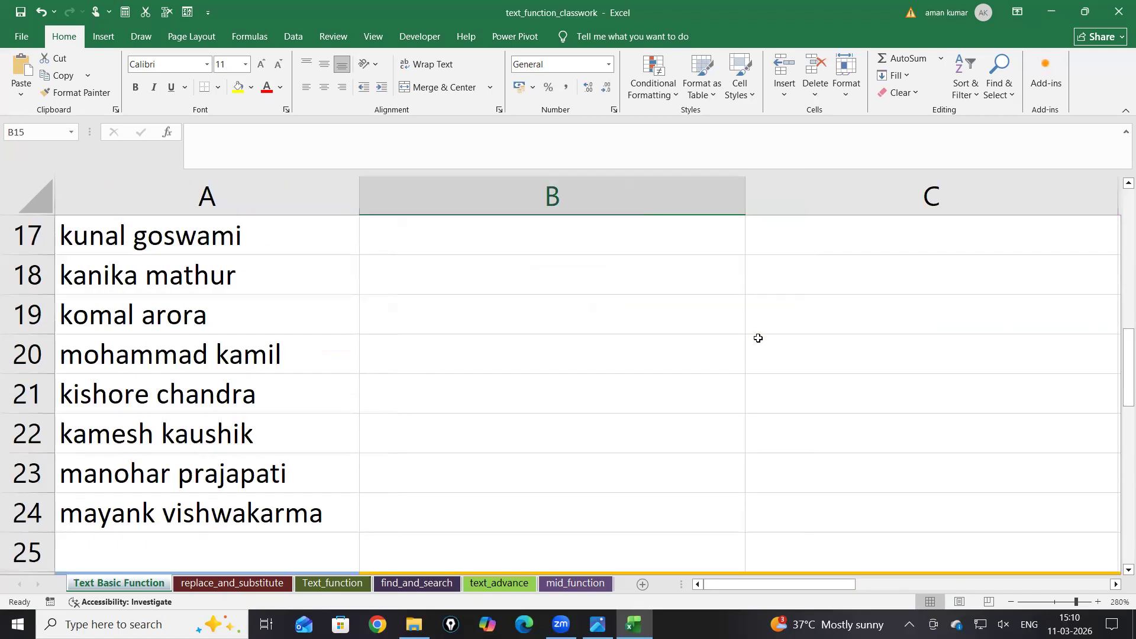
scroll(705, 302, "up", 1)
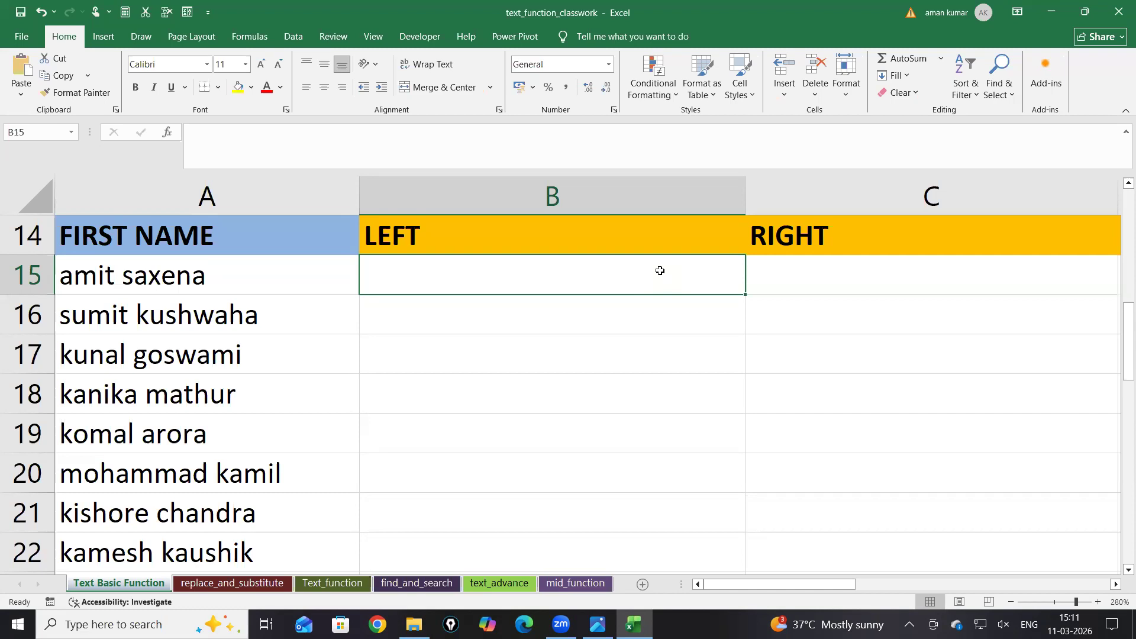
Step: Start a =LEFT( formula in B15 and bring up the screen annotation tool
type("=")
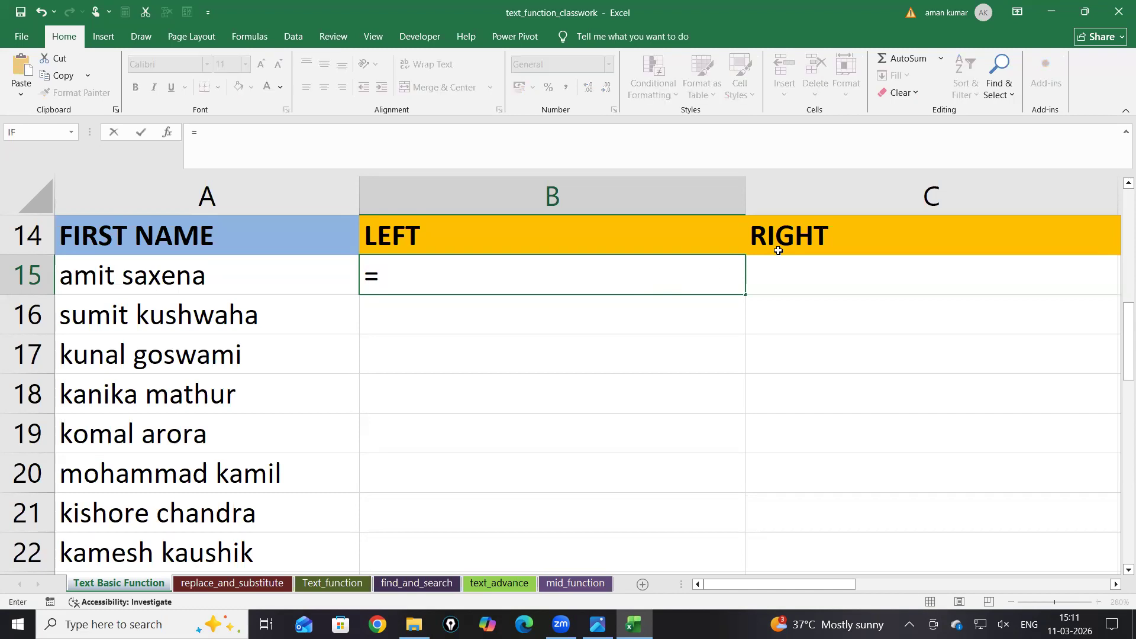
type("left")
key("Tab")
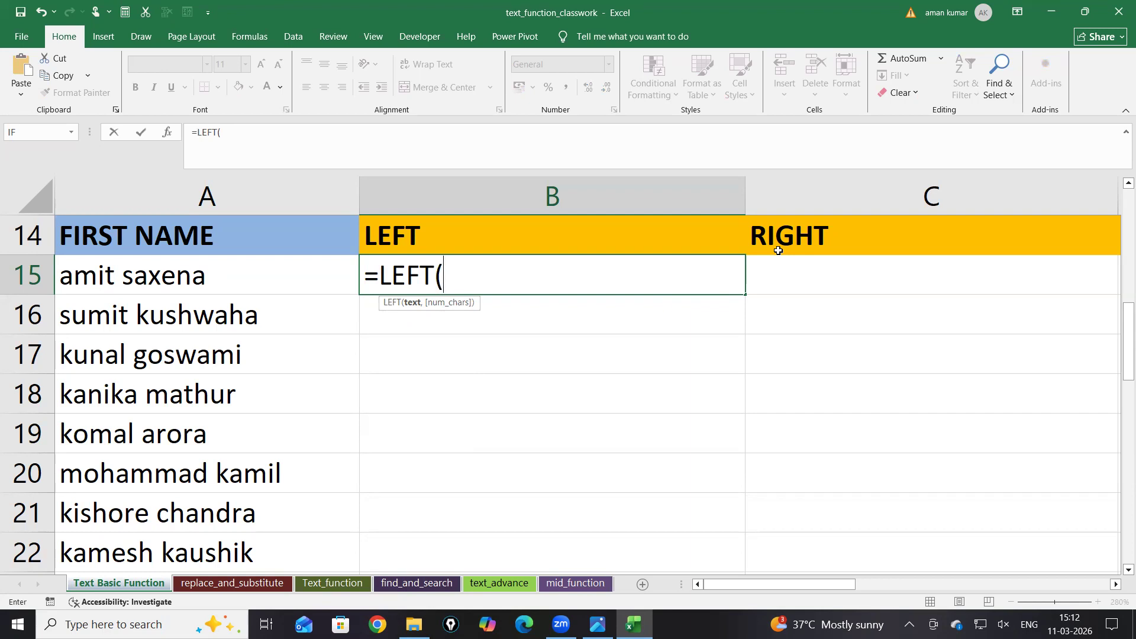
left_click(451, 625)
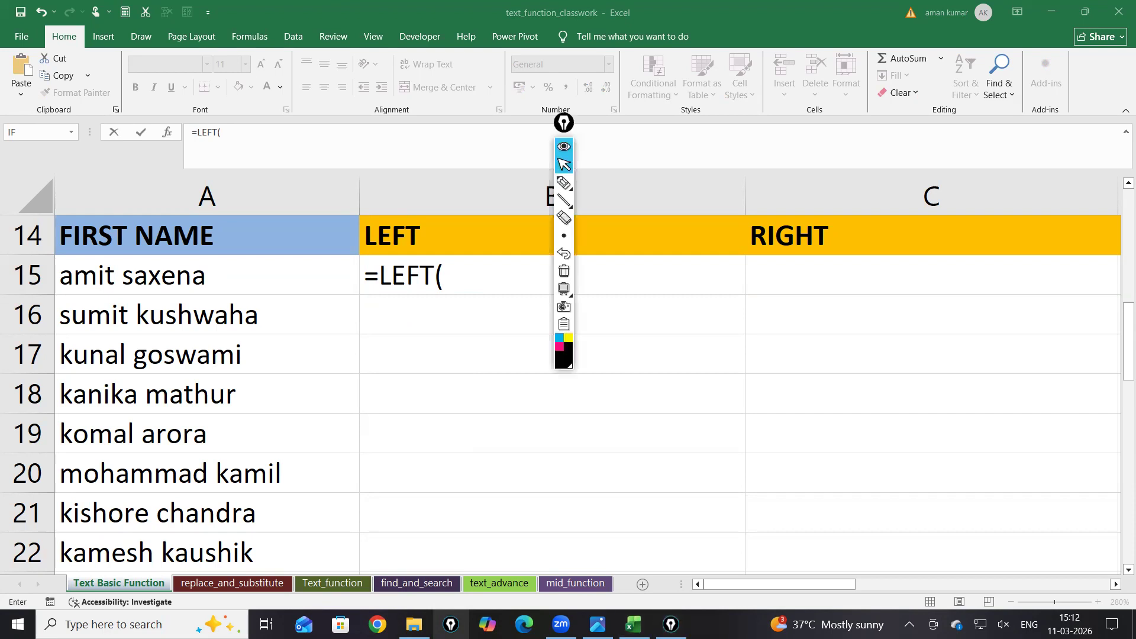
left_click(559, 183)
mouse_move(362, 402)
left_mouse_down()
mouse_move(431, 408)
mouse_move(465, 385)
mouse_move(511, 402)
left_mouse_up()
left_click_drag(522, 357, 533, 437)
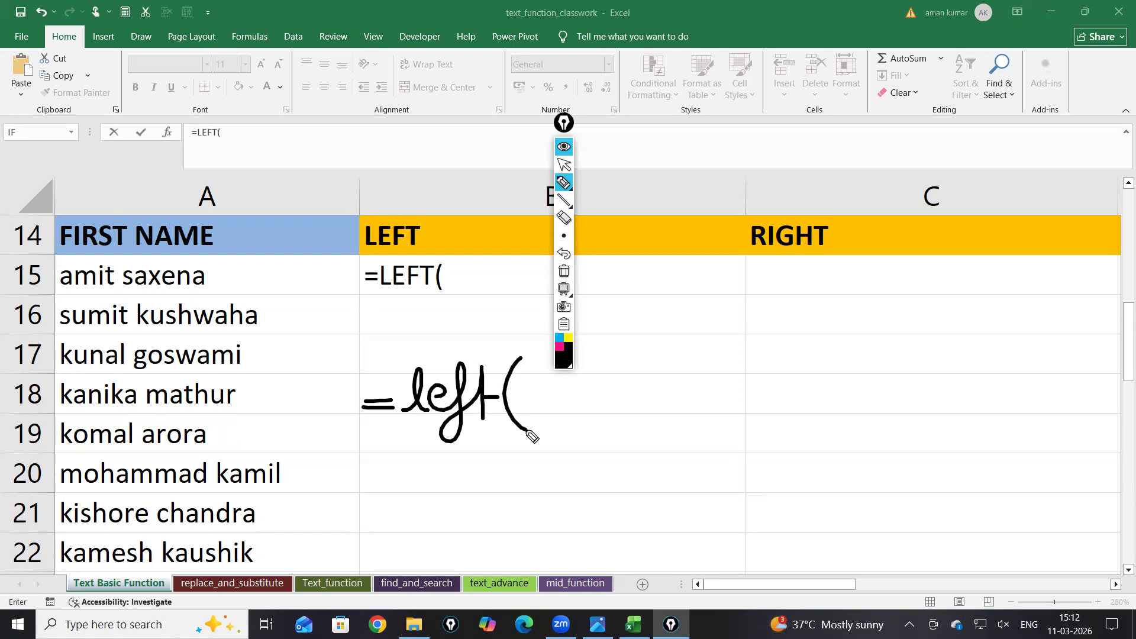
mouse_move(550, 393)
left_mouse_down()
mouse_move(569, 432)
mouse_move(571, 405)
left_mouse_up()
mouse_move(574, 418)
left_mouse_down()
mouse_move(594, 414)
mouse_move(598, 429)
left_mouse_up()
mouse_move(602, 402)
left_mouse_down()
mouse_move(623, 427)
mouse_move(616, 435)
left_mouse_up()
left_click_drag(641, 384, 670, 442)
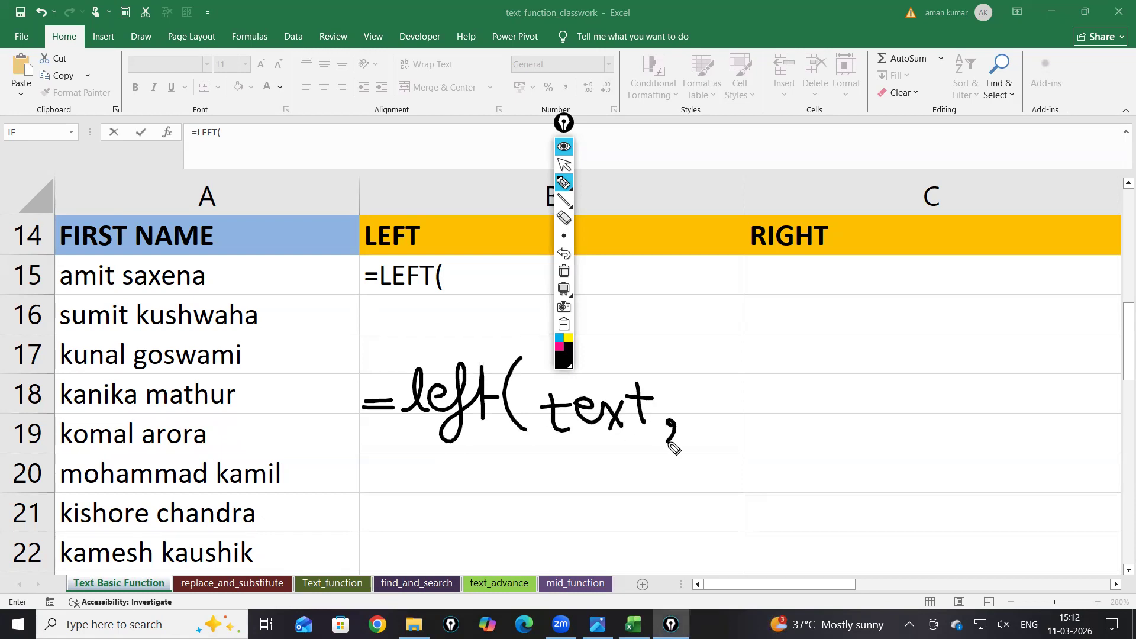
mouse_move(710, 382)
left_mouse_down()
mouse_move(695, 385)
mouse_move(712, 436)
mouse_move(747, 435)
mouse_move(778, 406)
mouse_move(827, 432)
mouse_move(874, 406)
mouse_move(903, 417)
mouse_move(924, 408)
mouse_move(941, 430)
left_mouse_up()
left_click_drag(957, 355, 960, 437)
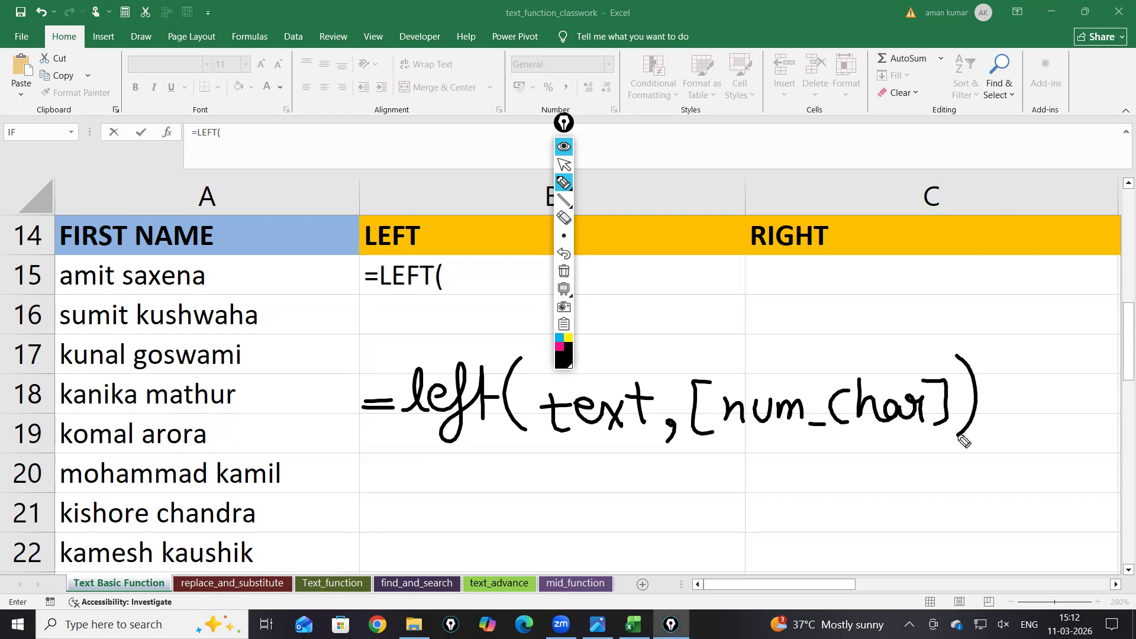
left_click_drag(564, 122, 247, 237)
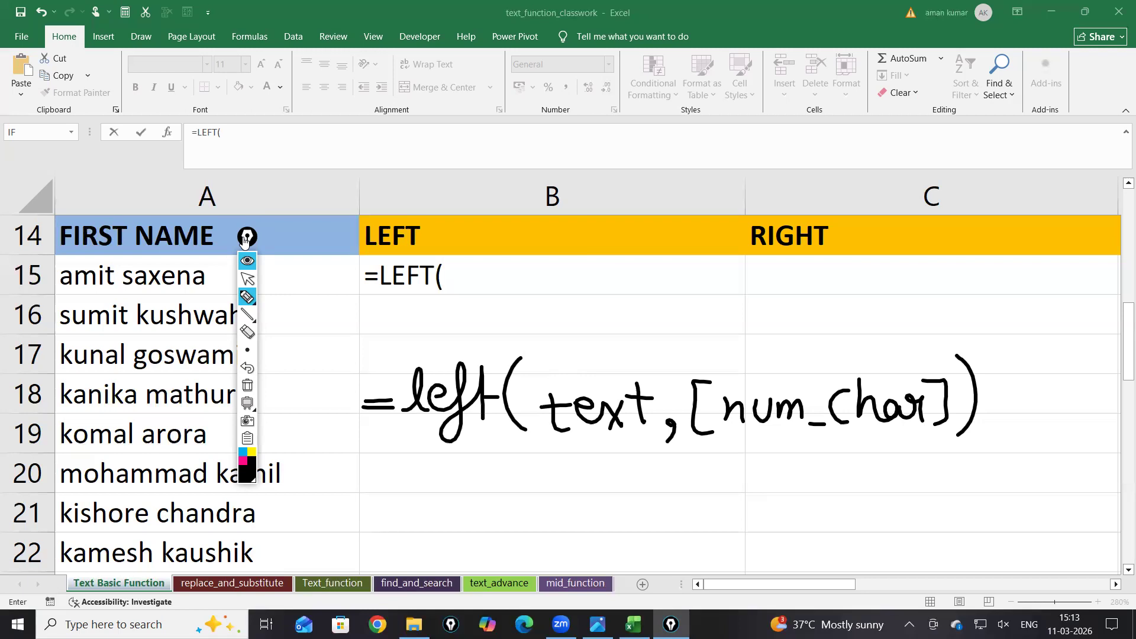
mouse_move(645, 239)
left_mouse_down()
mouse_move(759, 391)
mouse_move(777, 377)
left_mouse_up()
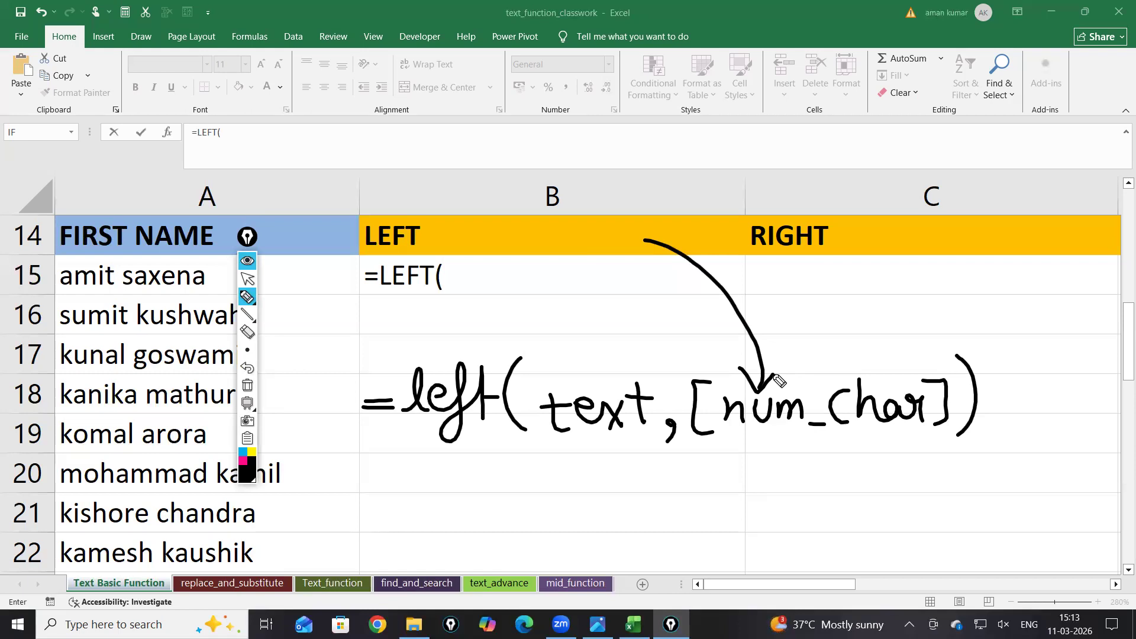
left_click(246, 261)
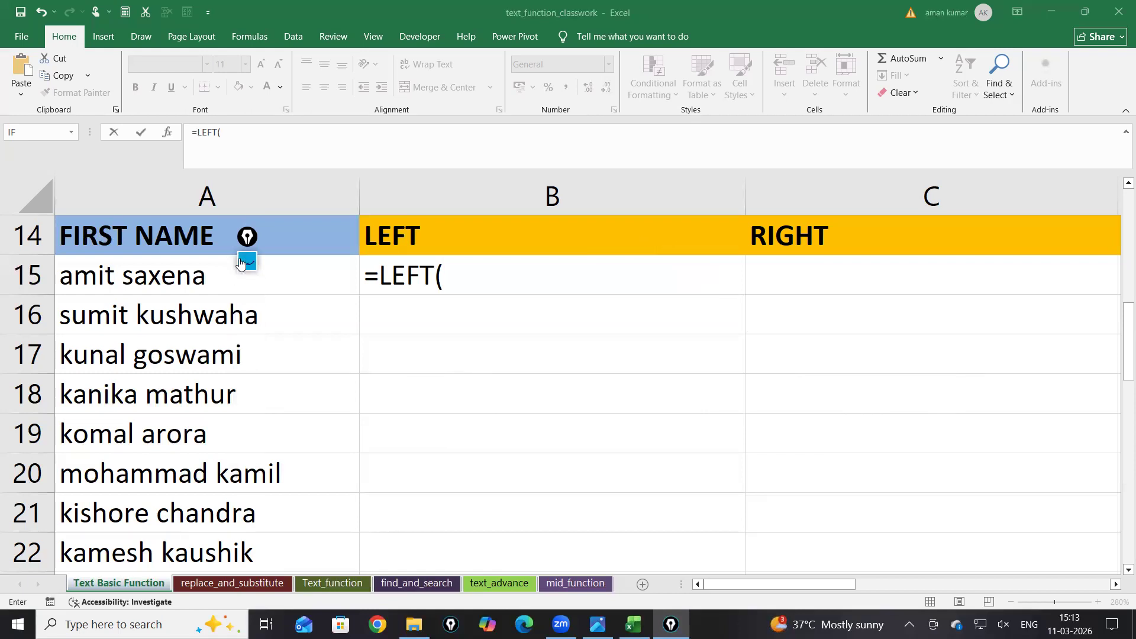
Step: Complete B15 as =LEFT(A15,4) using the on-screen keyboard, returning 'amit'
left_click(452, 279)
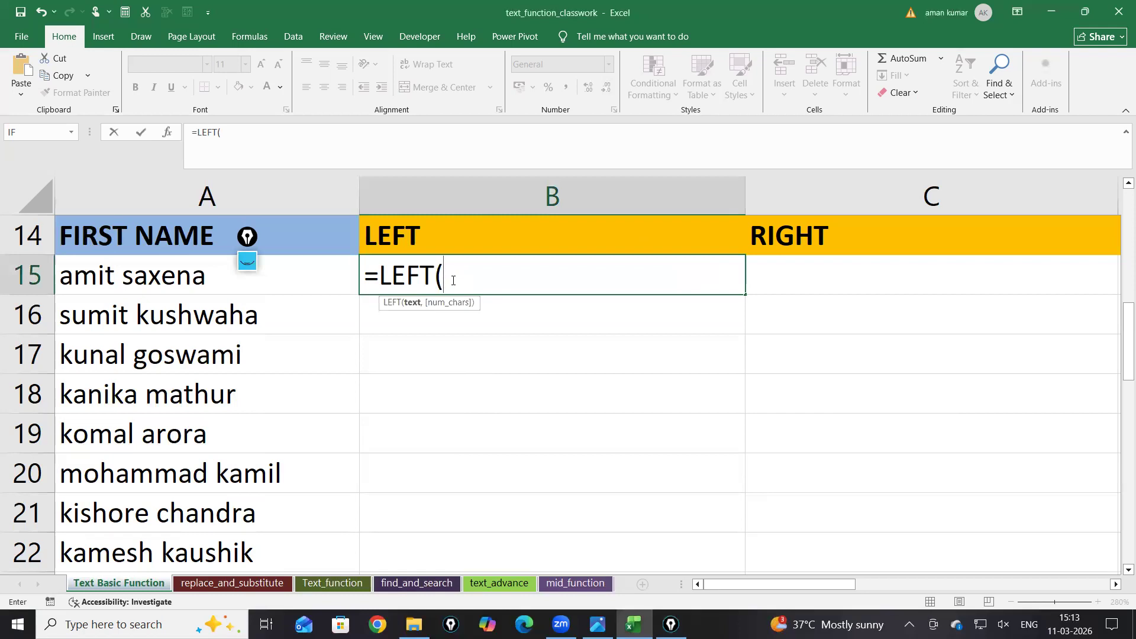
left_click(136, 278)
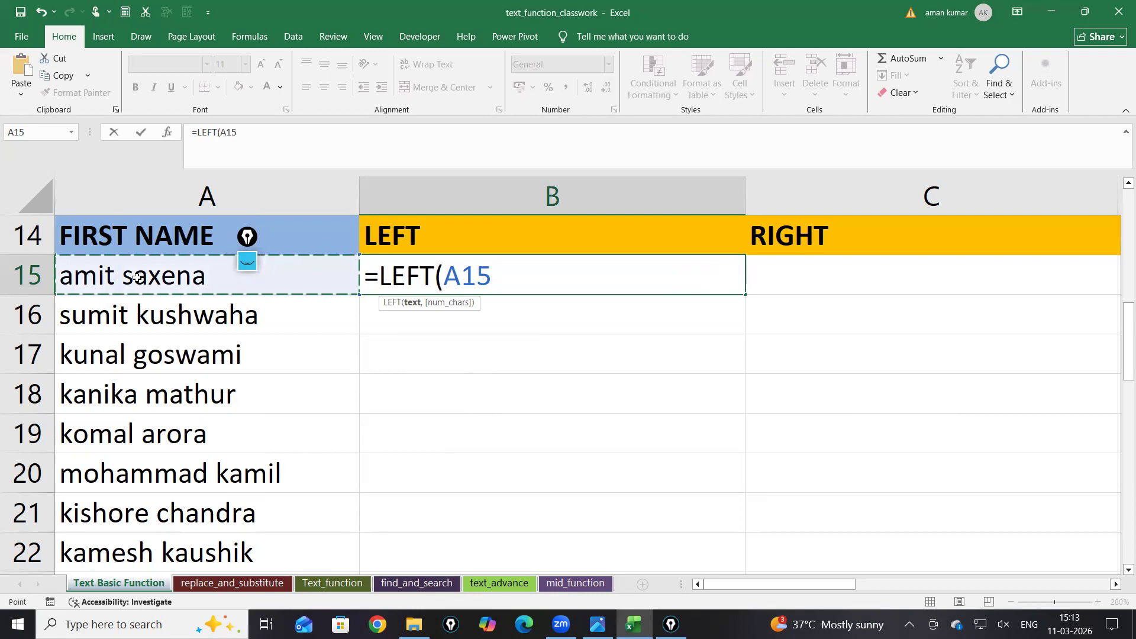
key("ctrl+super+o")
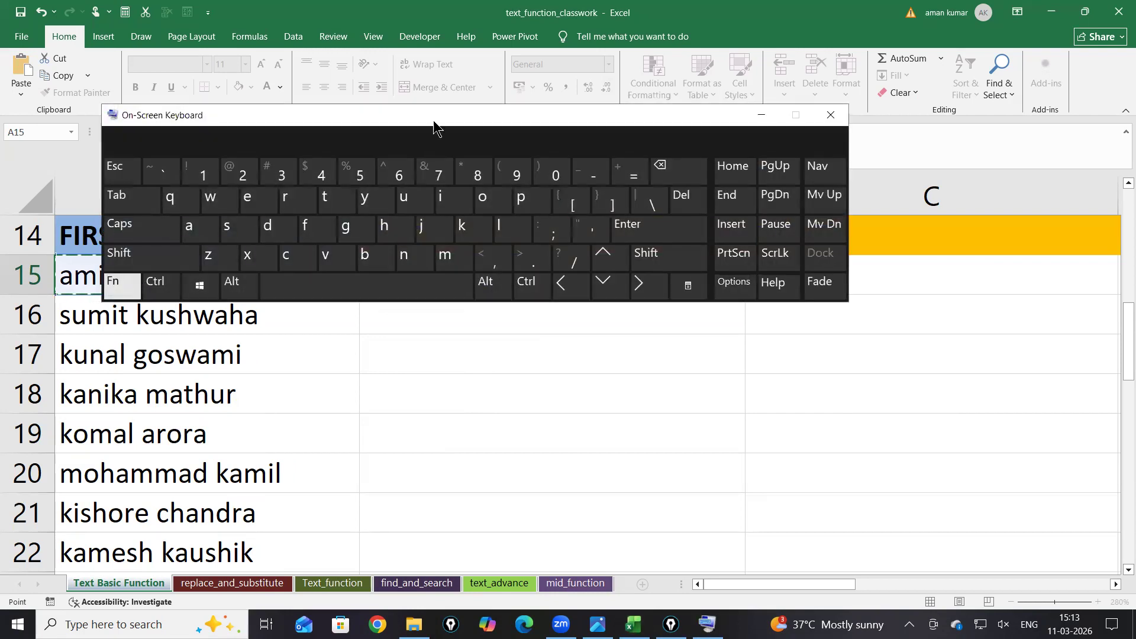
left_click_drag(434, 119, 266, 455)
left_click(319, 591)
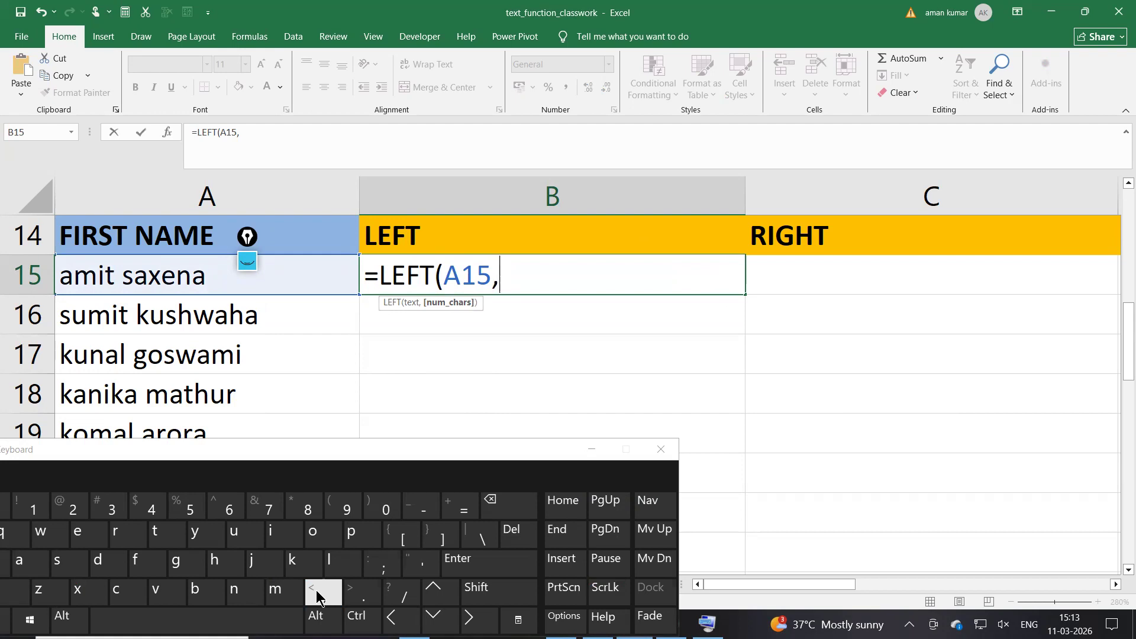
left_click(152, 509)
left_click(152, 509)
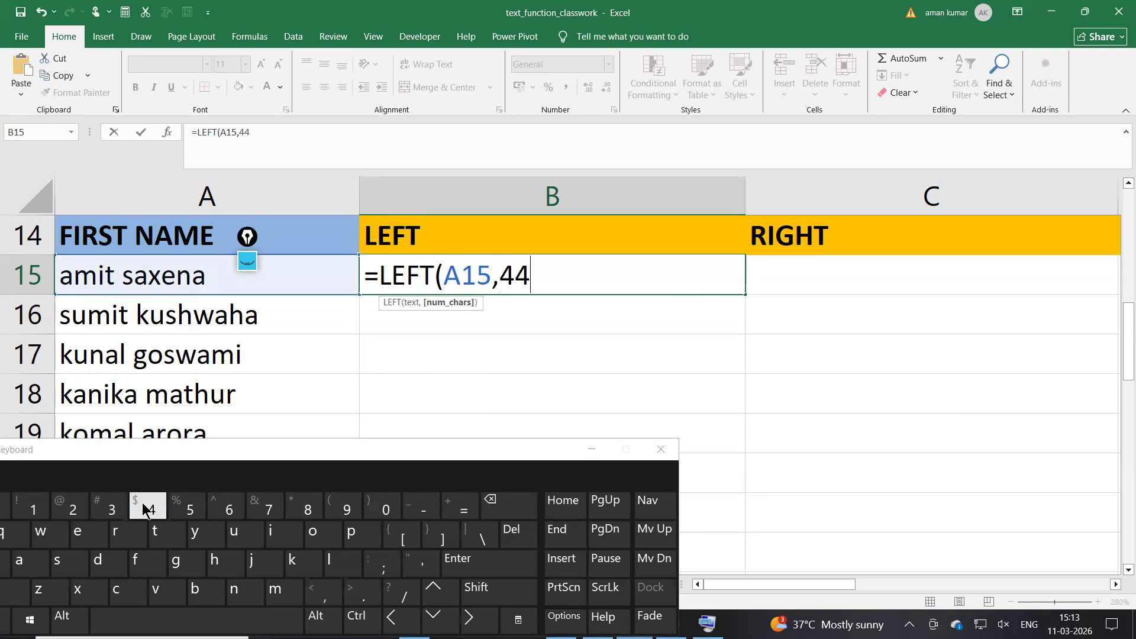
left_click(487, 505)
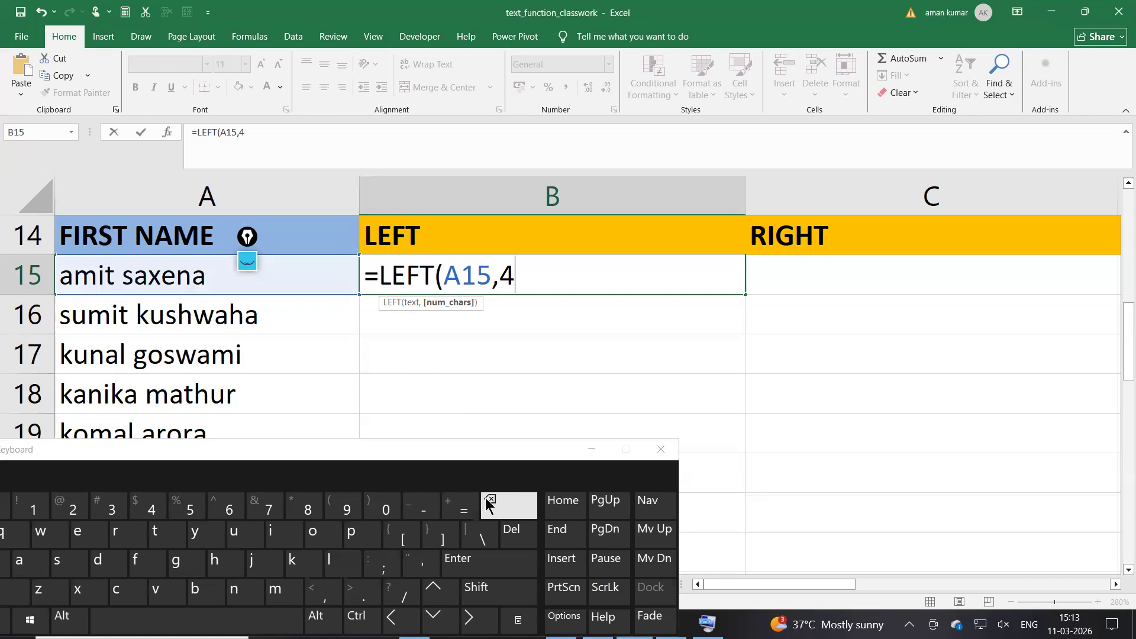
left_click(473, 559)
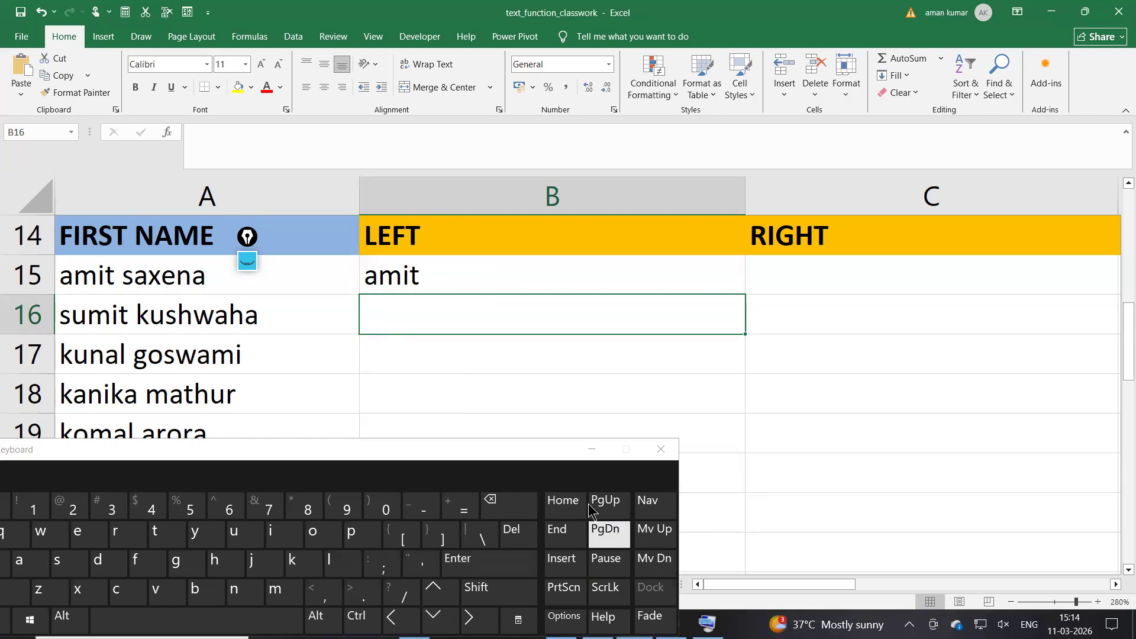
Step: Copy B15's LEFT formula down to B23 and reopen B15 to show its arguments
left_click(592, 451)
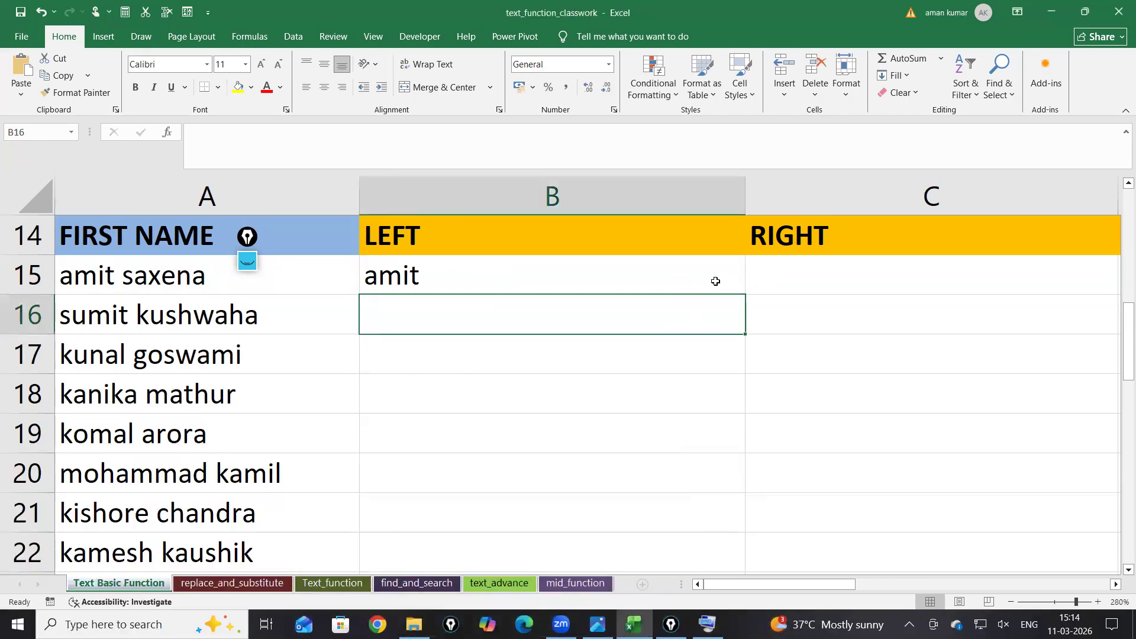
left_click(731, 290)
left_click_drag(747, 303, 745, 569)
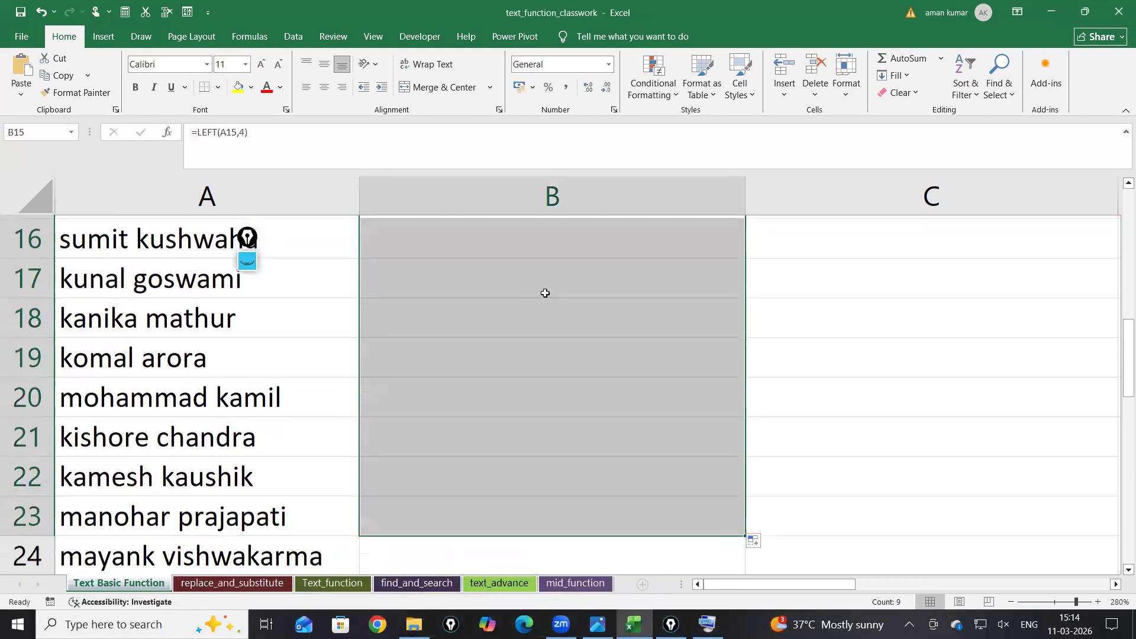
scroll(566, 360, "up", 3)
scroll(556, 507, "down", 2)
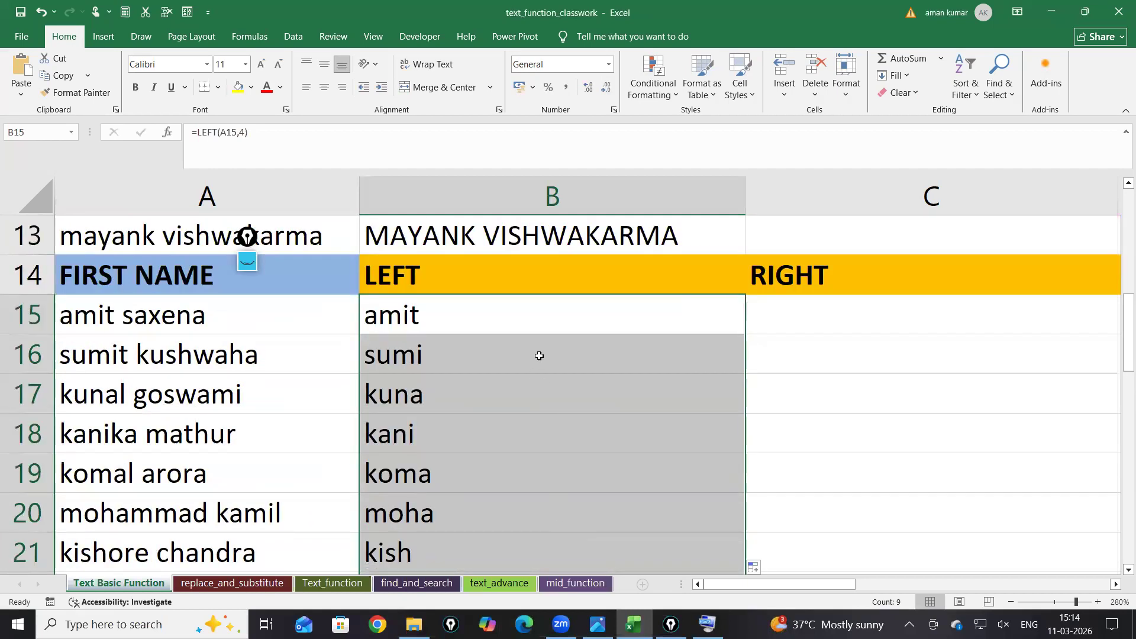
left_click(530, 317)
double_click(530, 317)
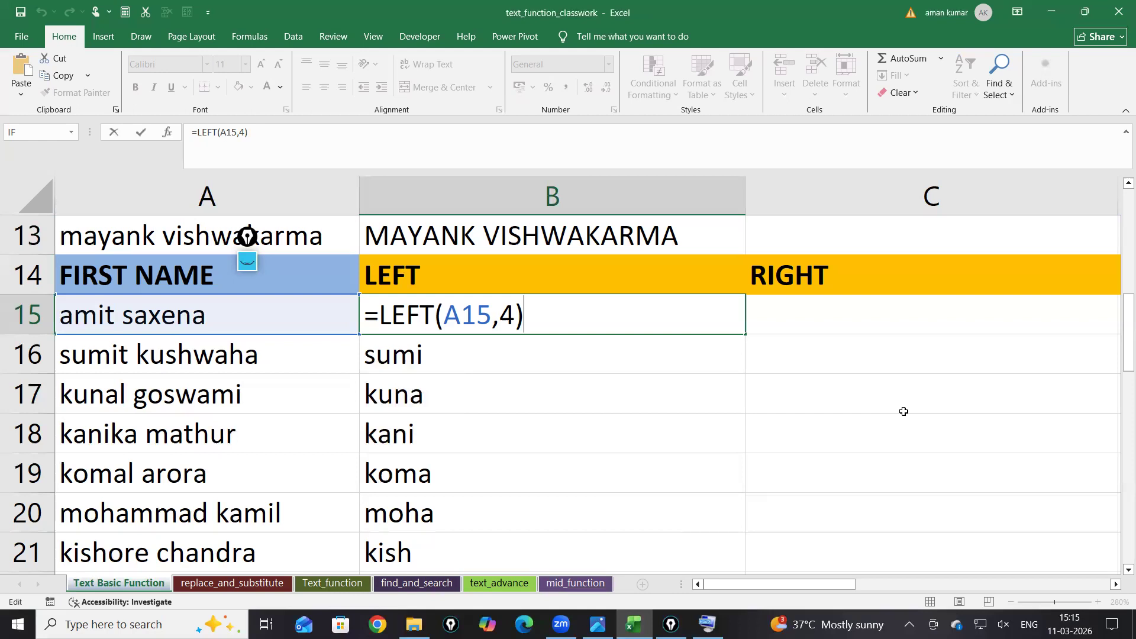
Step: Enter =RIGHT(A15,6) in C15 to return the last six characters of the name
key("Return")
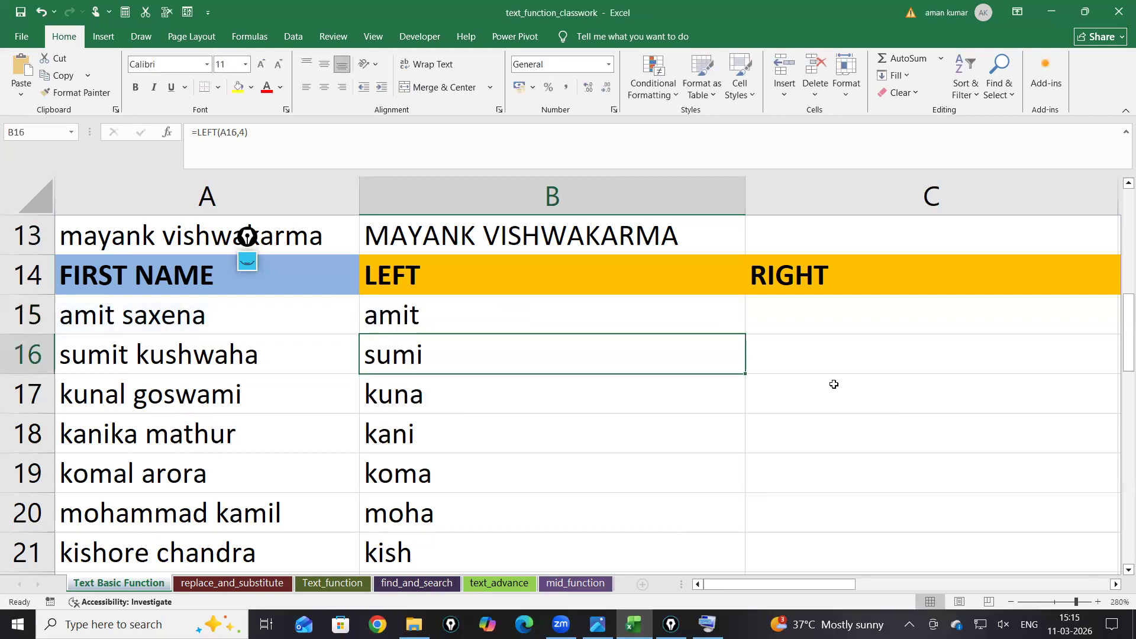
left_click(827, 316)
type("=righ")
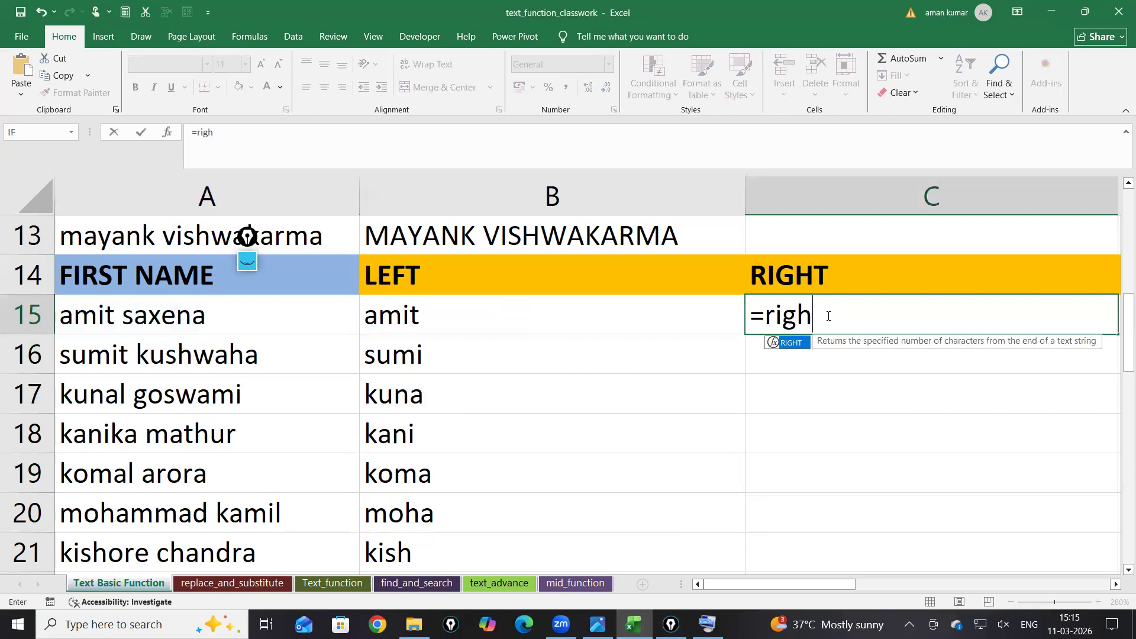
key("Tab")
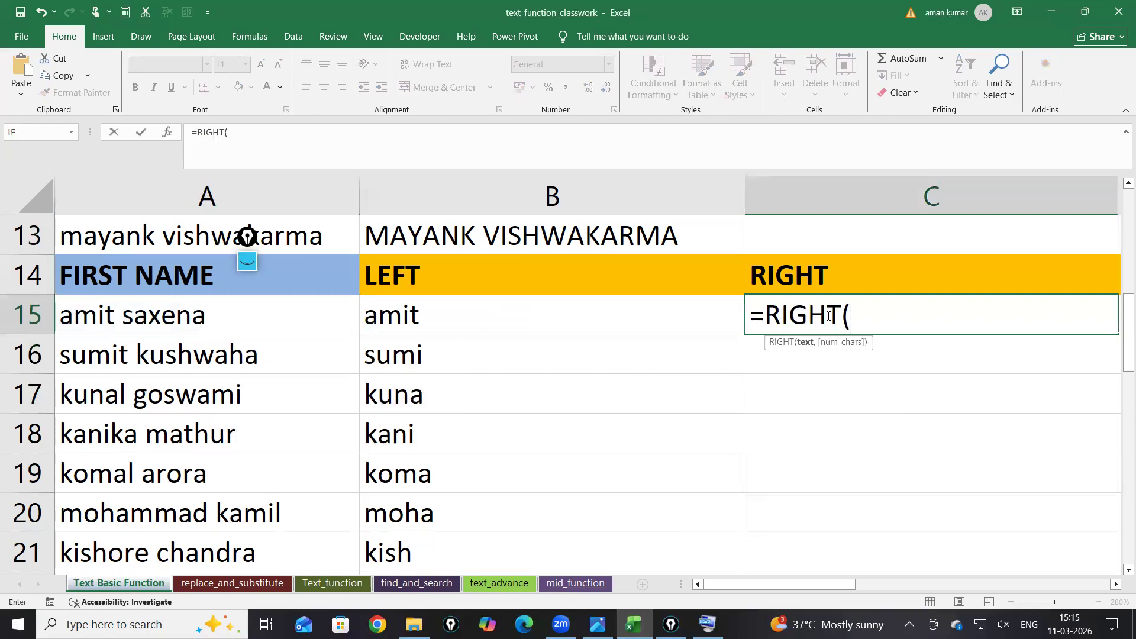
left_click(125, 314)
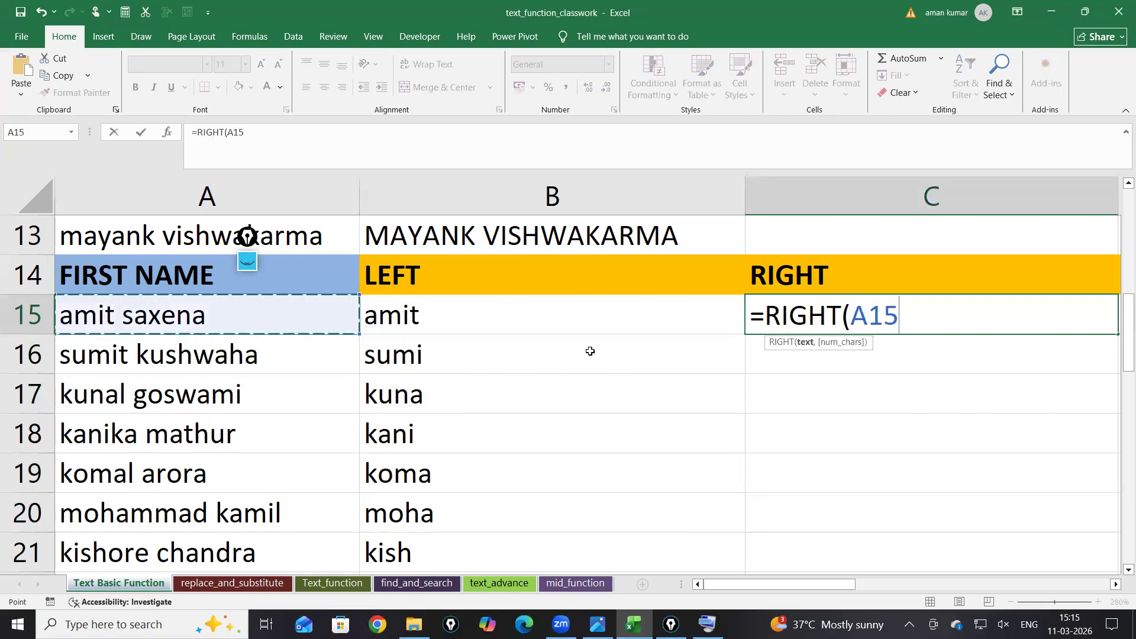
type(",")
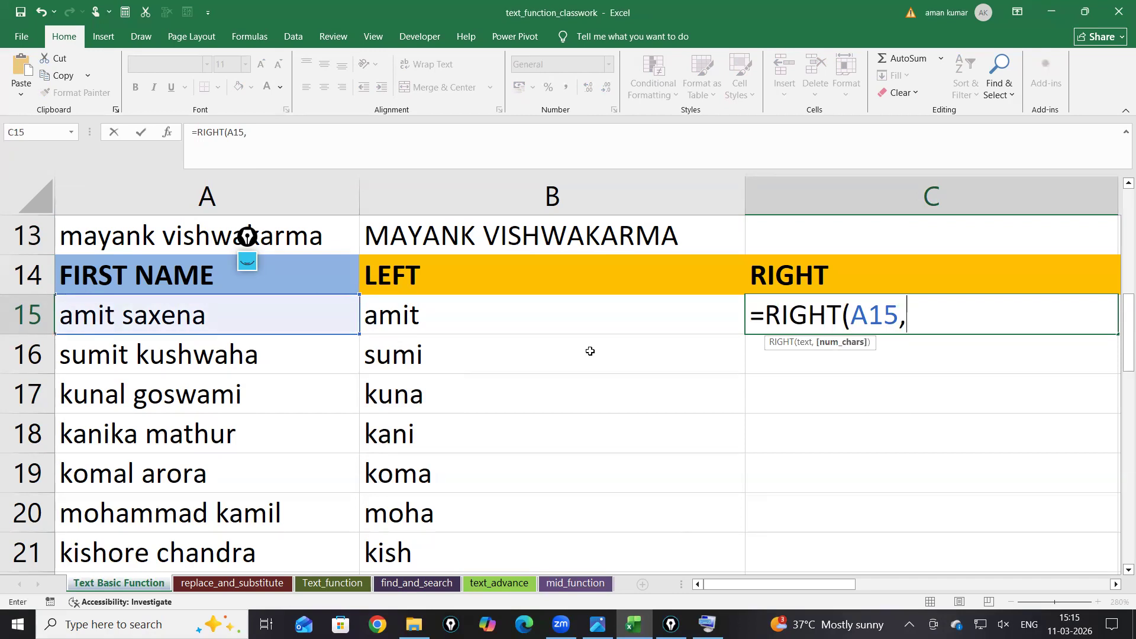
type("6)")
key("Return")
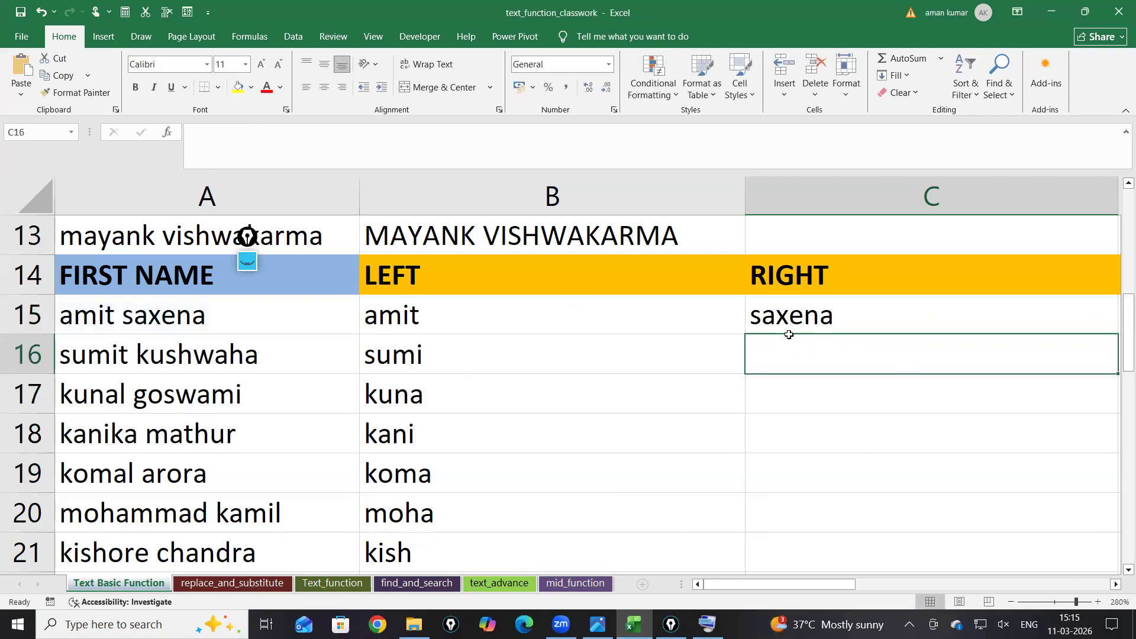
Step: Copy the RIGHT formula down, review C15's arguments, and select E15 for a sample name
scroll(898, 406, "down", 2)
key("Up")
left_click_drag(998, 354, 920, 439)
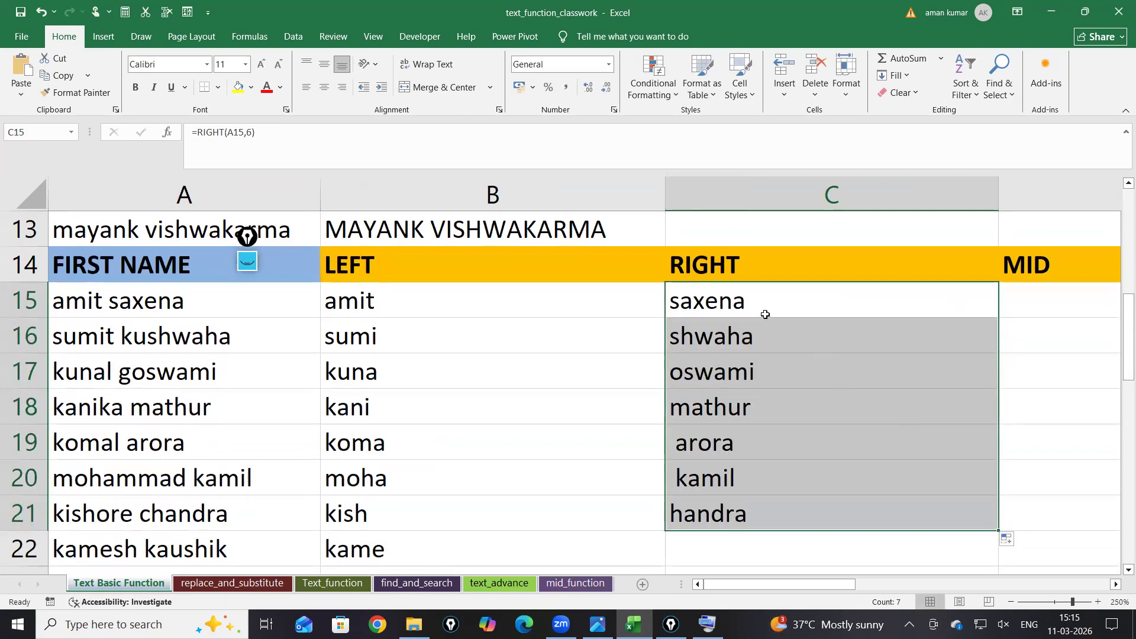
double_click(764, 312)
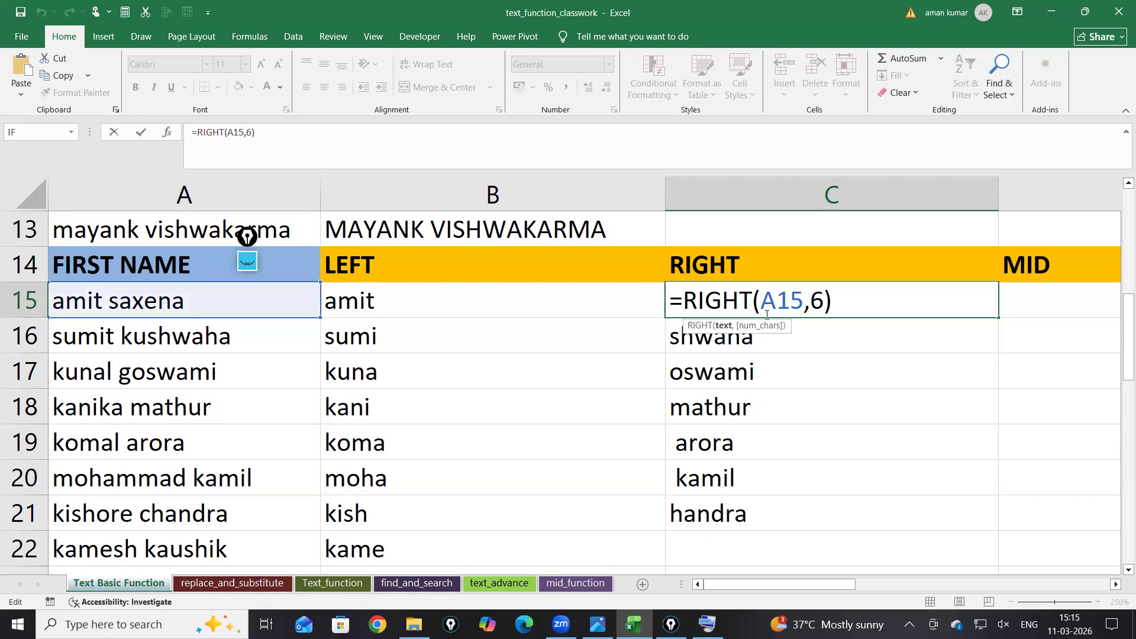
key("Return")
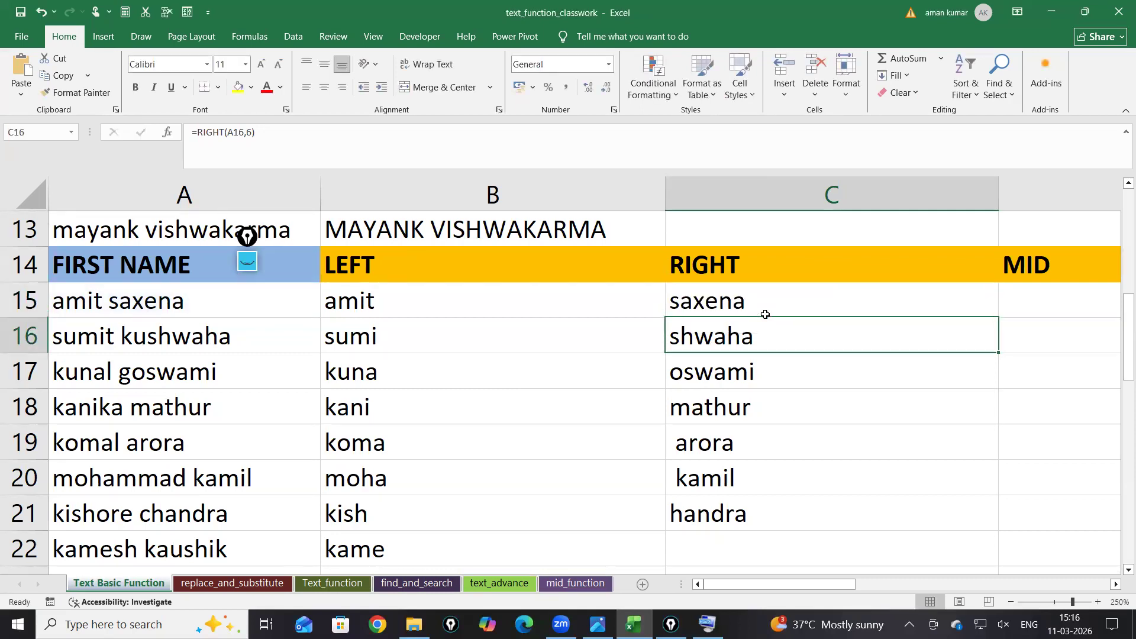
left_click_drag(764, 582, 856, 577)
left_click(860, 307)
left_click(875, 344)
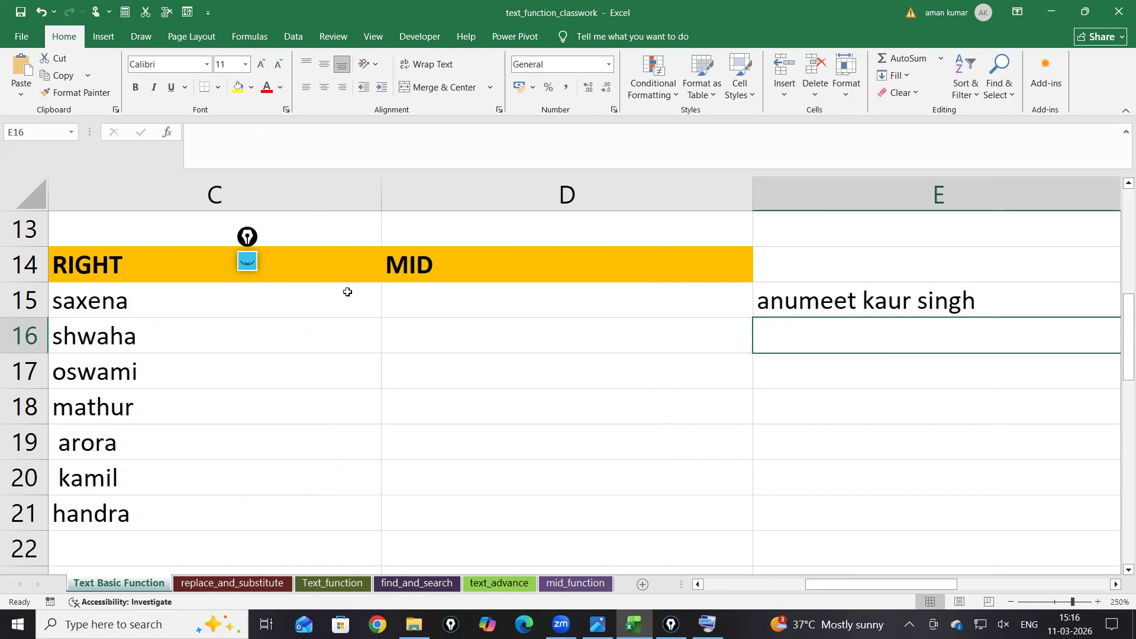
Step: Begin =MID(E15 in D15, referencing the sample full name
left_click(432, 306)
type("=")
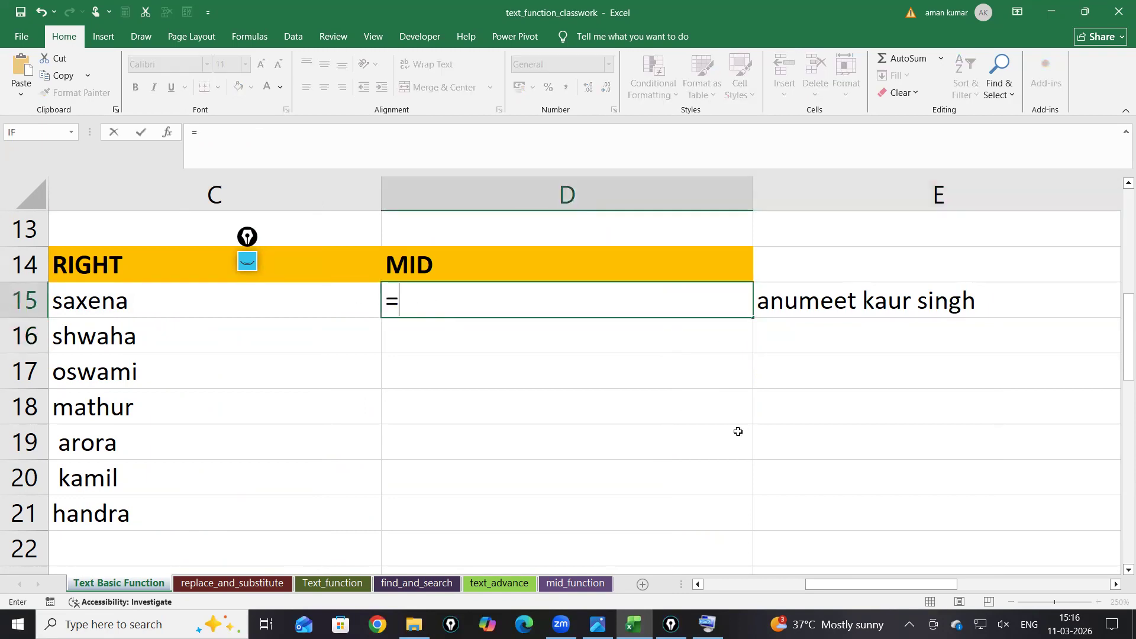
type("mid")
key("Tab")
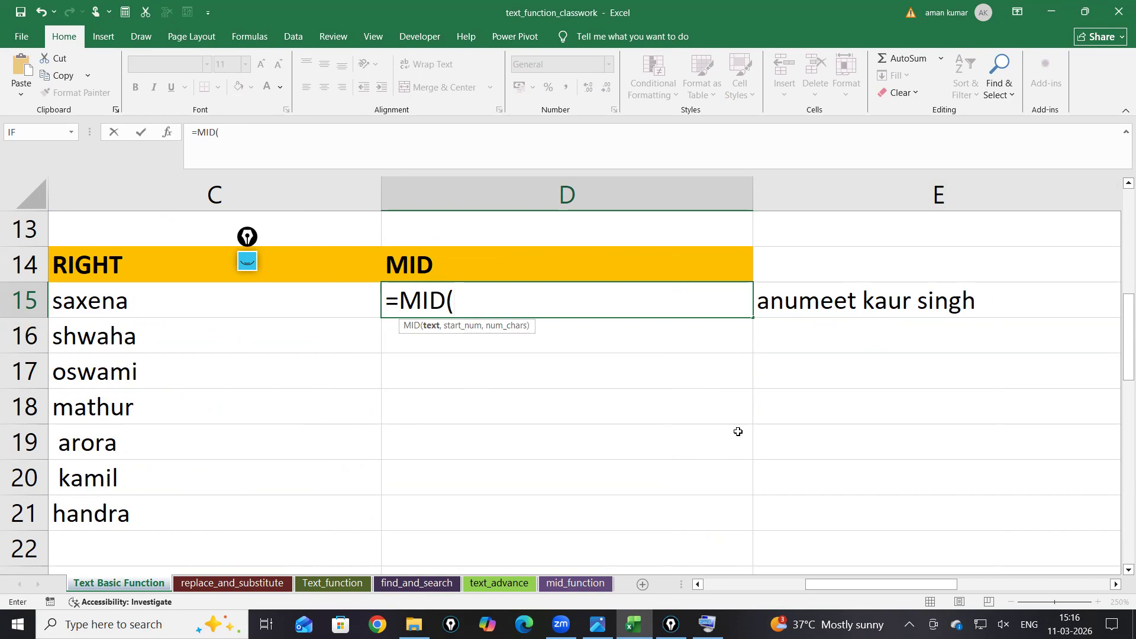
left_click(805, 300)
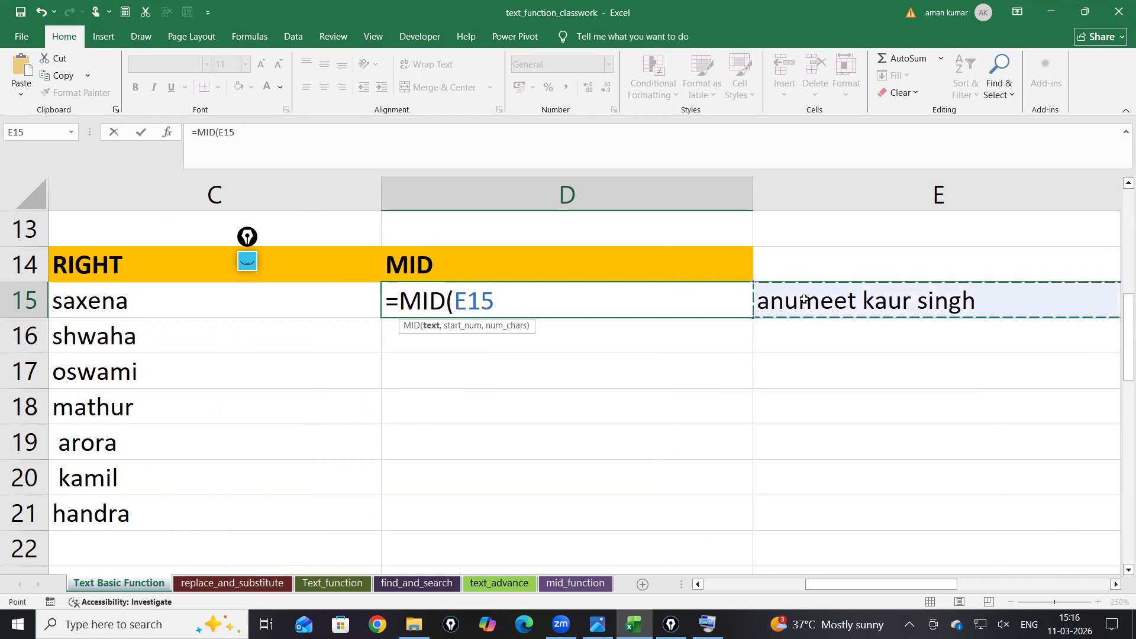
Step: Finish D15 as =MID(E15,9,4) via the on-screen keyboard, returning 'kaur'
left_click(707, 625)
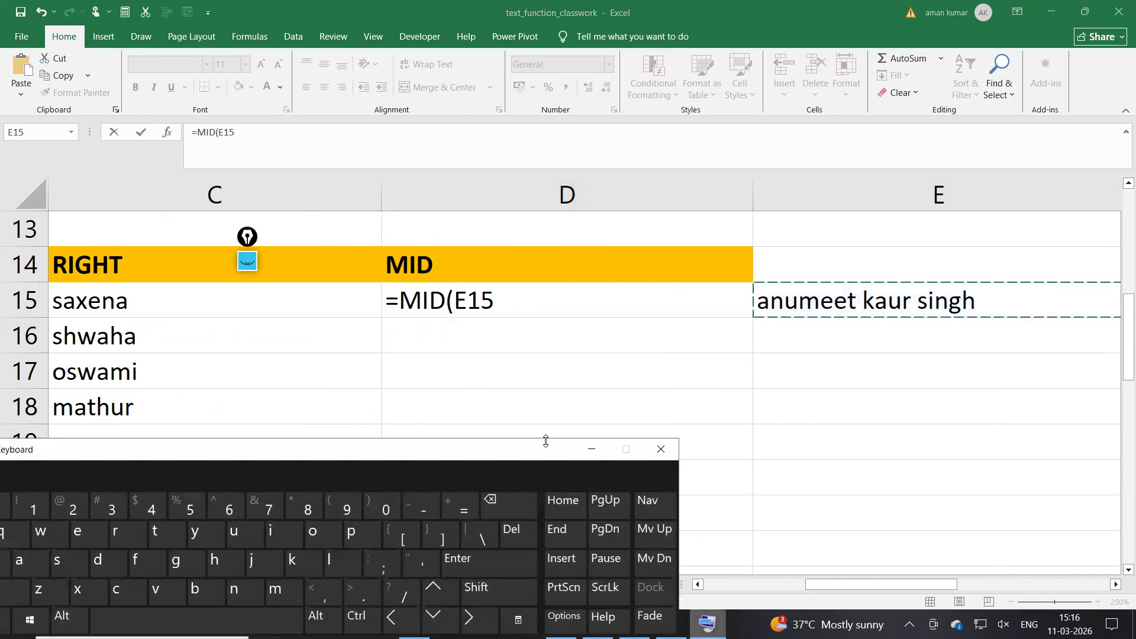
left_click_drag(546, 442, 829, 447)
left_click(524, 456)
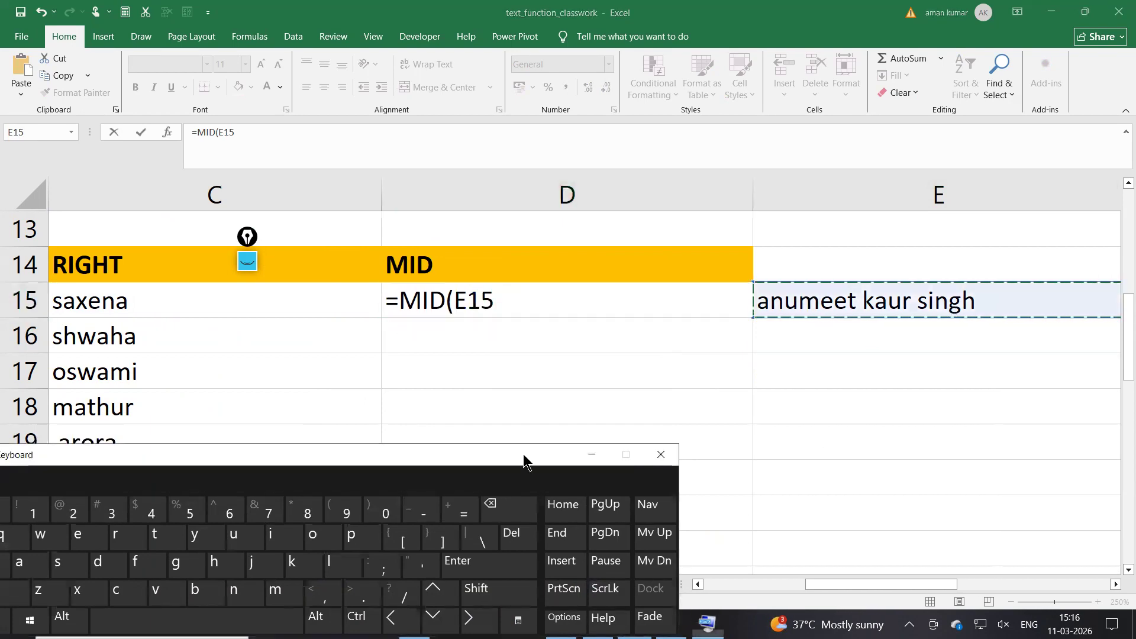
left_click_drag(524, 456, 1039, 439)
left_click(848, 583)
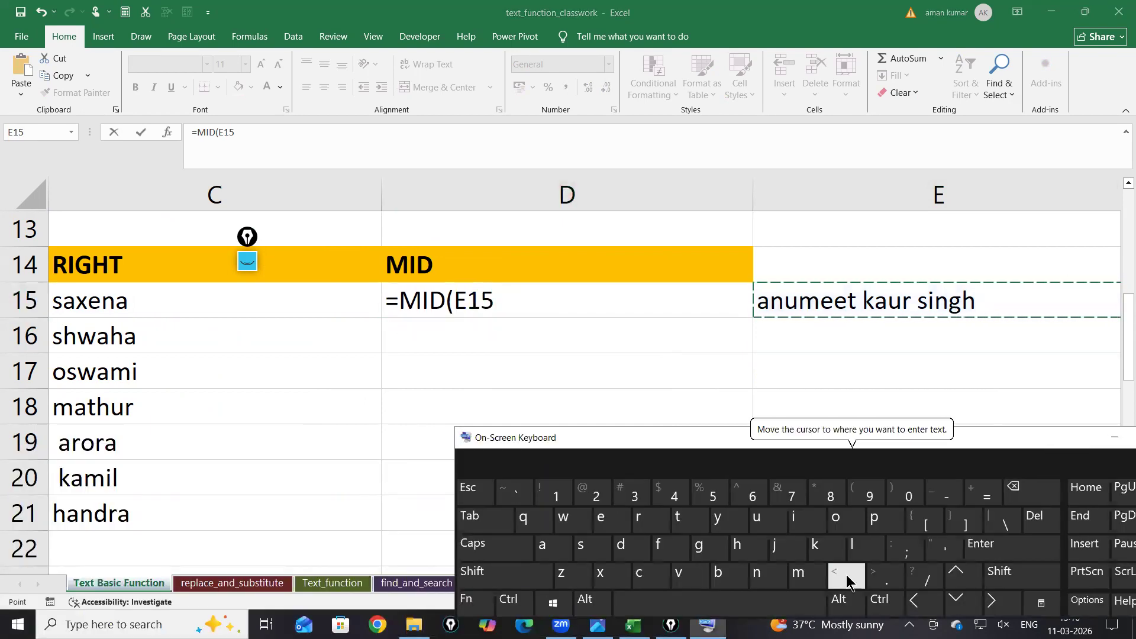
left_click(584, 299)
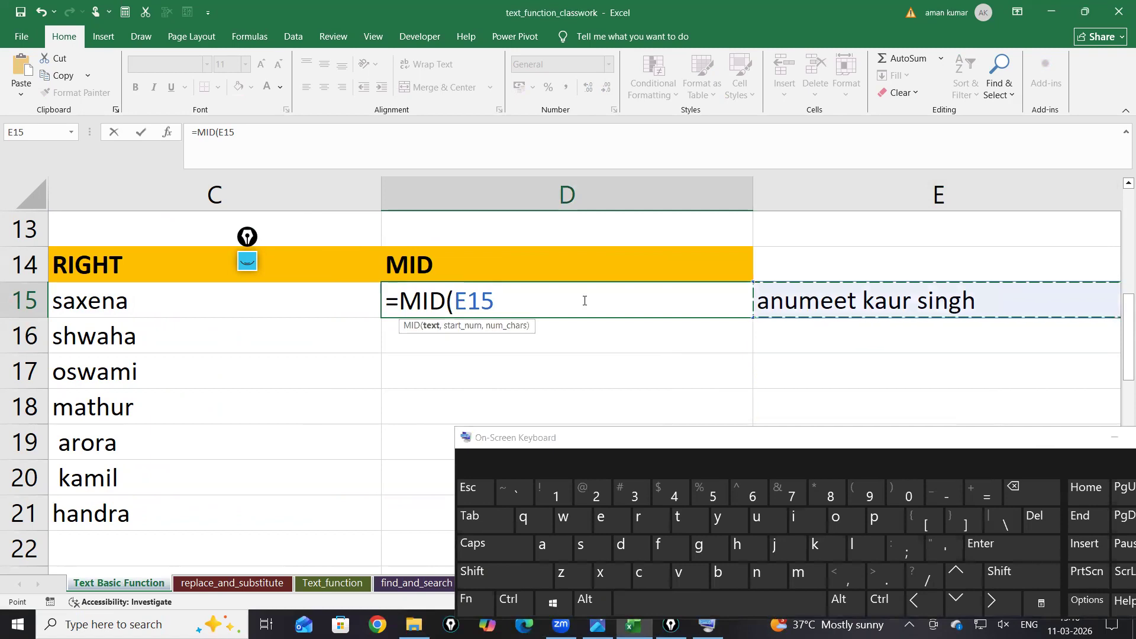
left_click(837, 583)
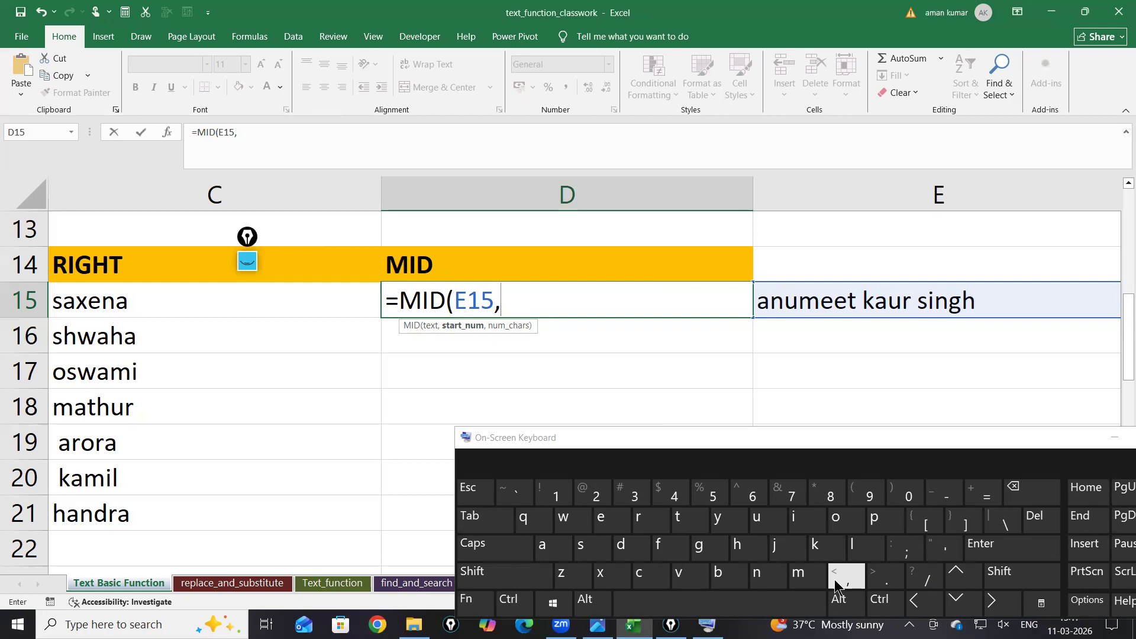
left_click(872, 495)
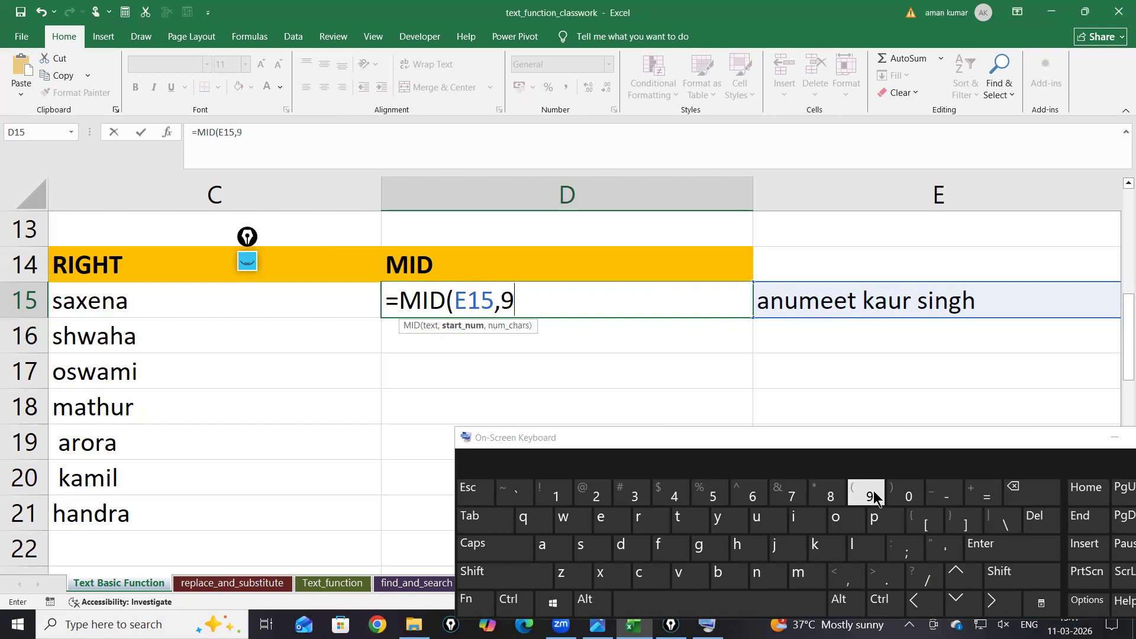
left_click(847, 581)
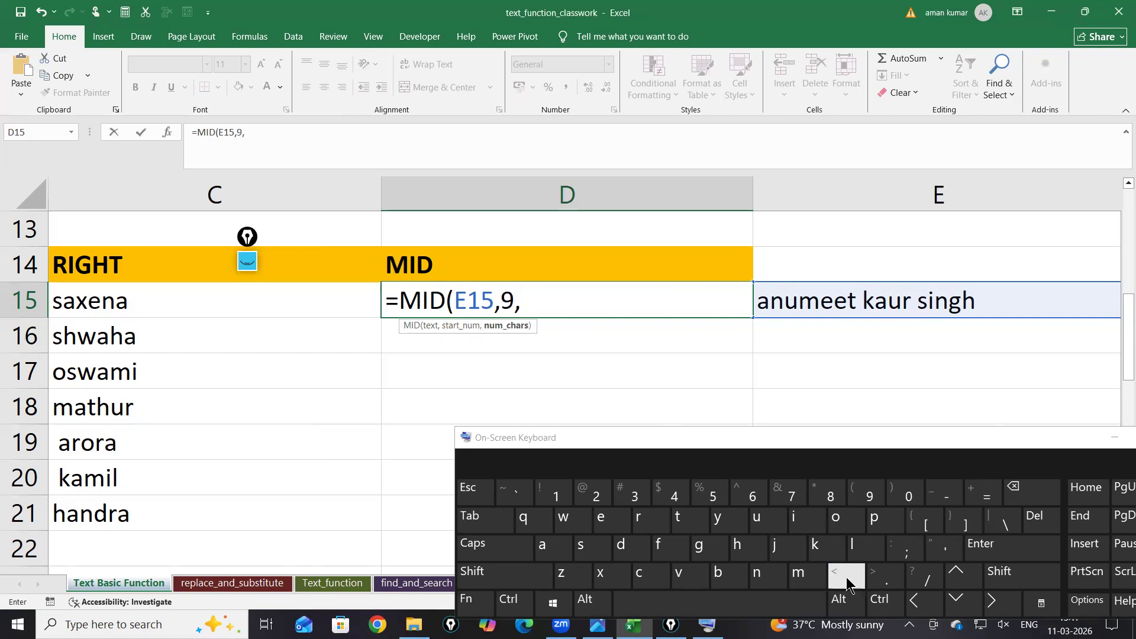
left_click(676, 500)
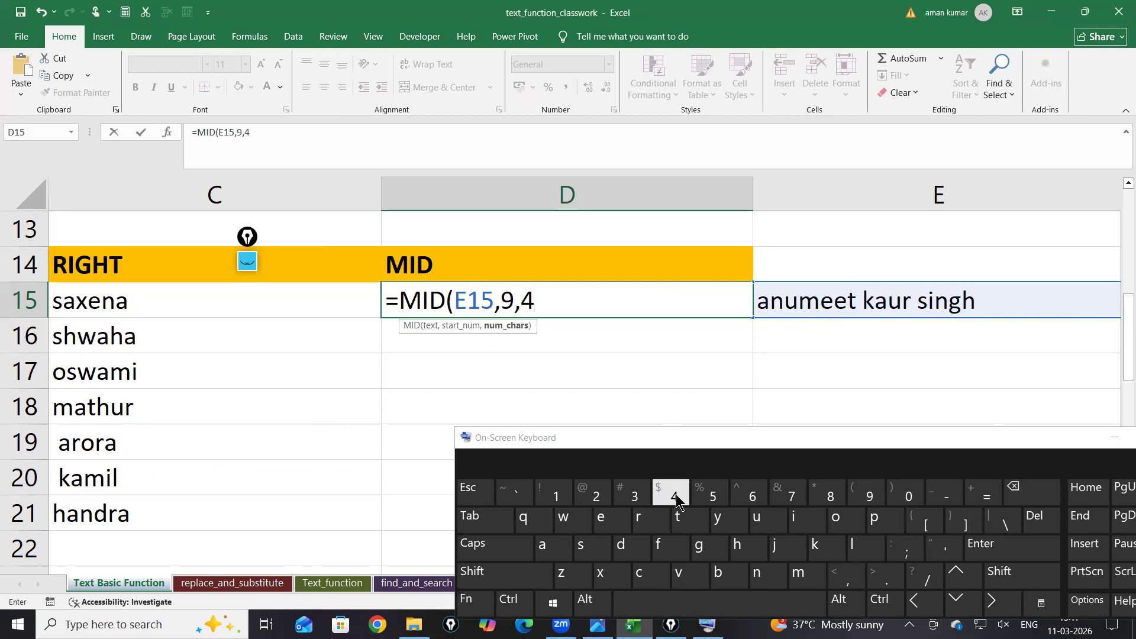
left_click(995, 552)
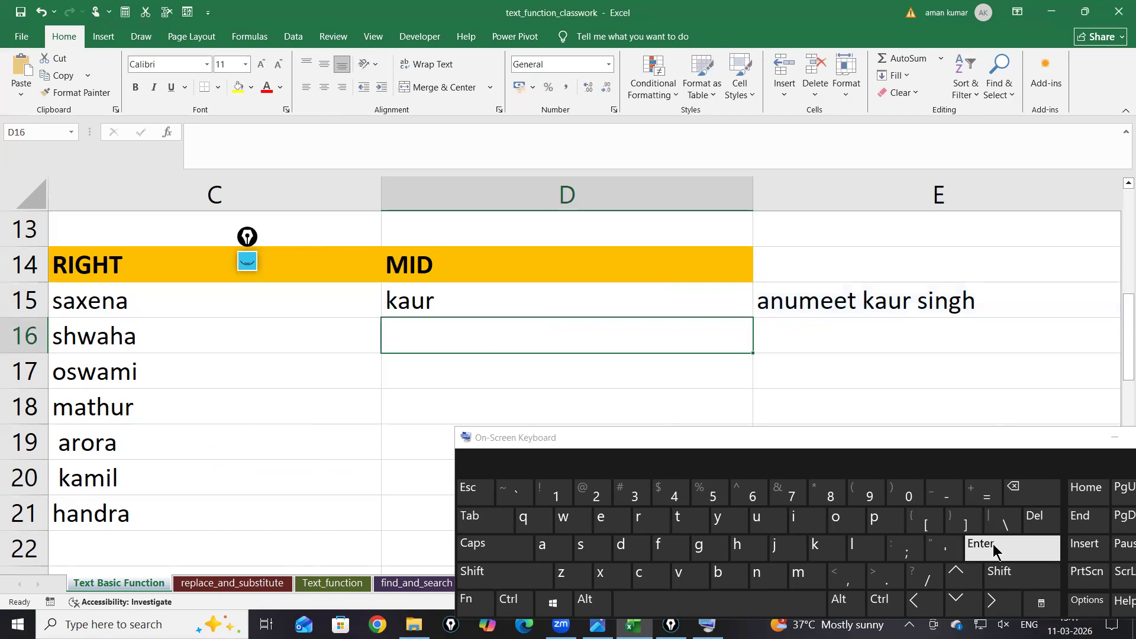
Step: Show D15's =MID(E15,9,4) formula in edit mode and reselect the annotation pen
double_click(618, 293)
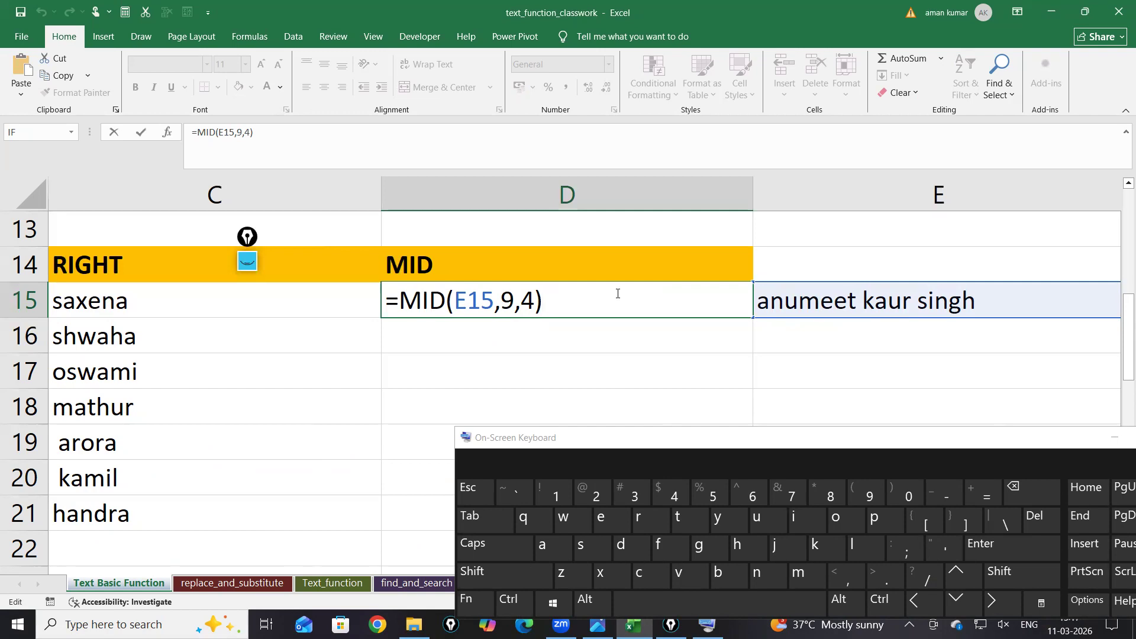
left_click(248, 262)
Step: Erase the old LEFT syntax notes and handwrite the sample full name on screen
left_click(248, 385)
left_click_drag(242, 243, 169, 216)
left_click(173, 270)
mouse_move(254, 353)
left_mouse_down()
mouse_move(236, 376)
mouse_move(303, 371)
mouse_move(338, 356)
mouse_move(414, 355)
mouse_move(427, 376)
mouse_move(444, 375)
left_mouse_up()
left_click_drag(449, 332, 464, 358)
left_click_drag(537, 325, 532, 370)
mouse_move(535, 354)
left_mouse_down()
mouse_move(556, 338)
mouse_move(568, 364)
mouse_move(668, 353)
mouse_move(680, 370)
left_mouse_up()
Step: Number the name's letter positions 1 to 7, mark the space as position 8, and point to the middle name
mouse_move(230, 380)
left_mouse_down()
mouse_move(229, 415)
mouse_move(240, 402)
mouse_move(229, 453)
left_mouse_up()
left_click(270, 432)
left_click_drag(283, 380, 296, 457)
left_click_drag(320, 372, 319, 460)
left_click_drag(355, 371, 355, 417)
left_click_drag(346, 425, 360, 448)
left_click_drag(355, 441, 357, 467)
mouse_move(393, 374)
left_mouse_down()
mouse_move(385, 463)
mouse_move(416, 395)
mouse_move(416, 415)
left_mouse_up()
left_click_drag(421, 435, 413, 452)
left_click_drag(435, 374, 443, 460)
left_click_drag(485, 358, 485, 415)
mouse_move(472, 405)
left_mouse_down()
mouse_move(490, 405)
mouse_move(147, 523)
left_mouse_up()
left_click(478, 441)
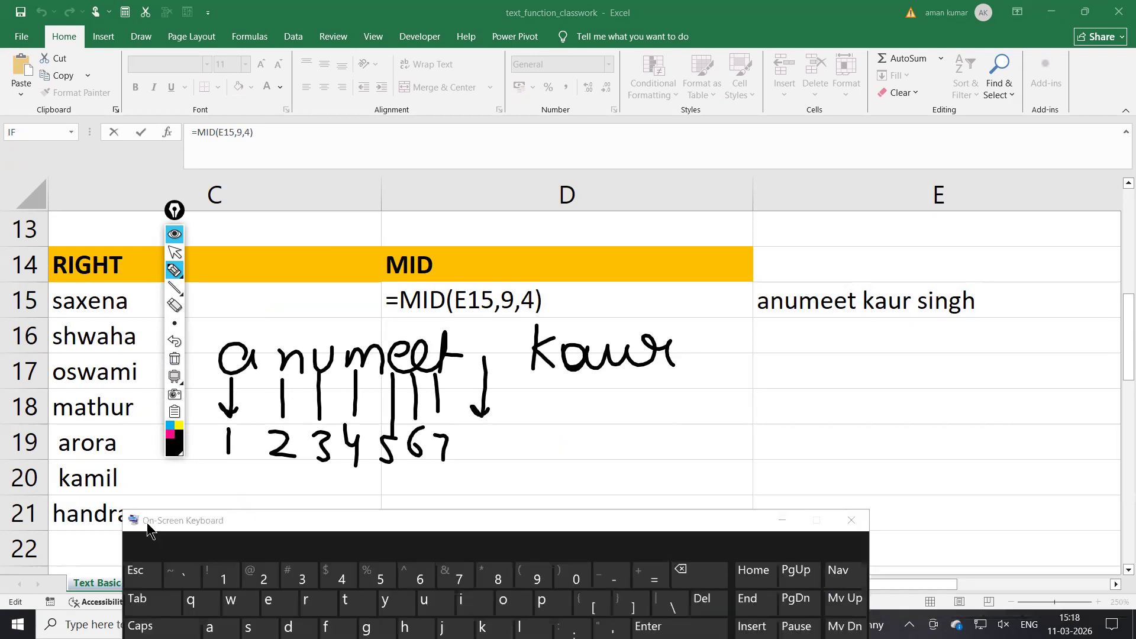
mouse_move(489, 432)
left_mouse_down()
mouse_move(473, 465)
mouse_move(486, 435)
left_mouse_up()
left_click_drag(534, 378, 535, 431)
mouse_move(520, 413)
left_mouse_down()
mouse_move(534, 434)
mouse_move(514, 466)
left_mouse_up()
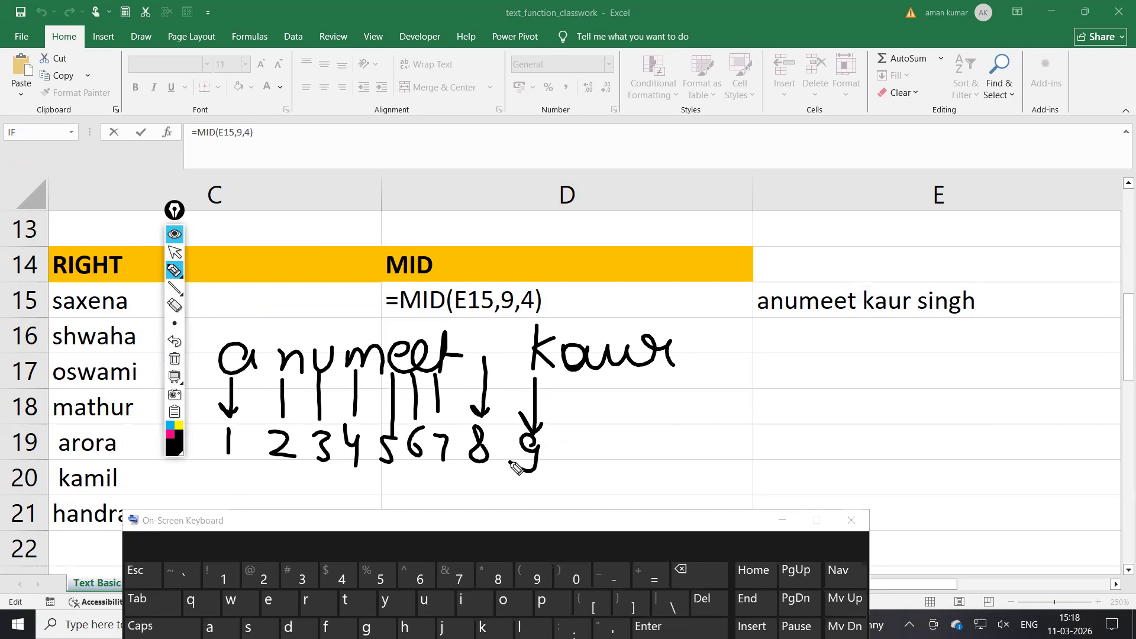
Step: Clear the ink, minimize the On-Screen Keyboard, and scroll to the TRIM, LEN and CONCATENATE table
left_click(174, 234)
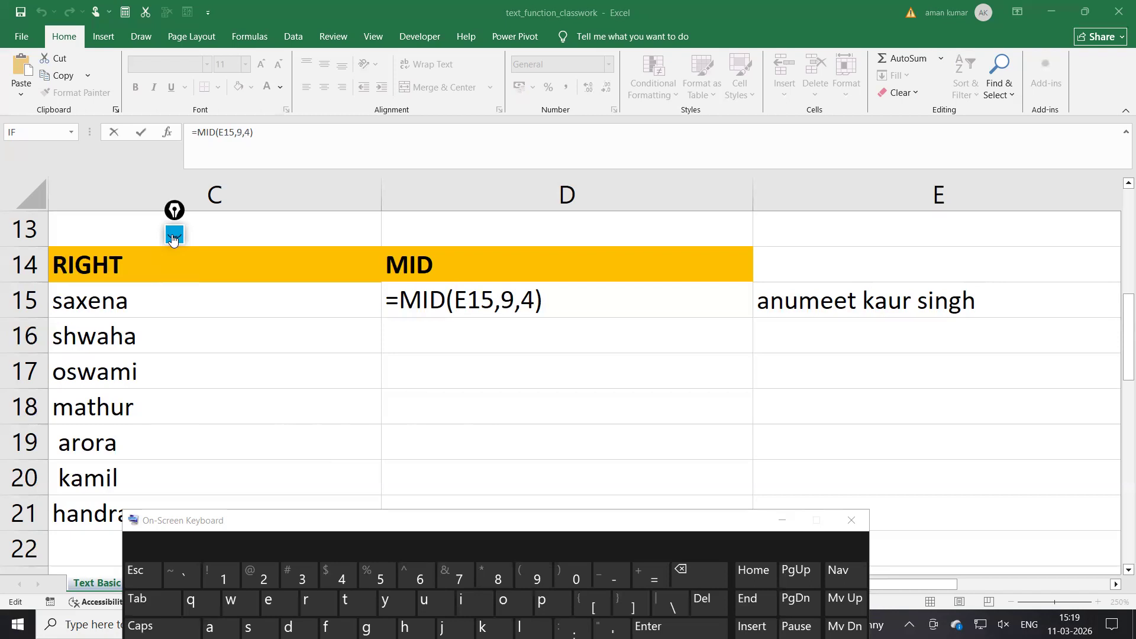
left_click(781, 527)
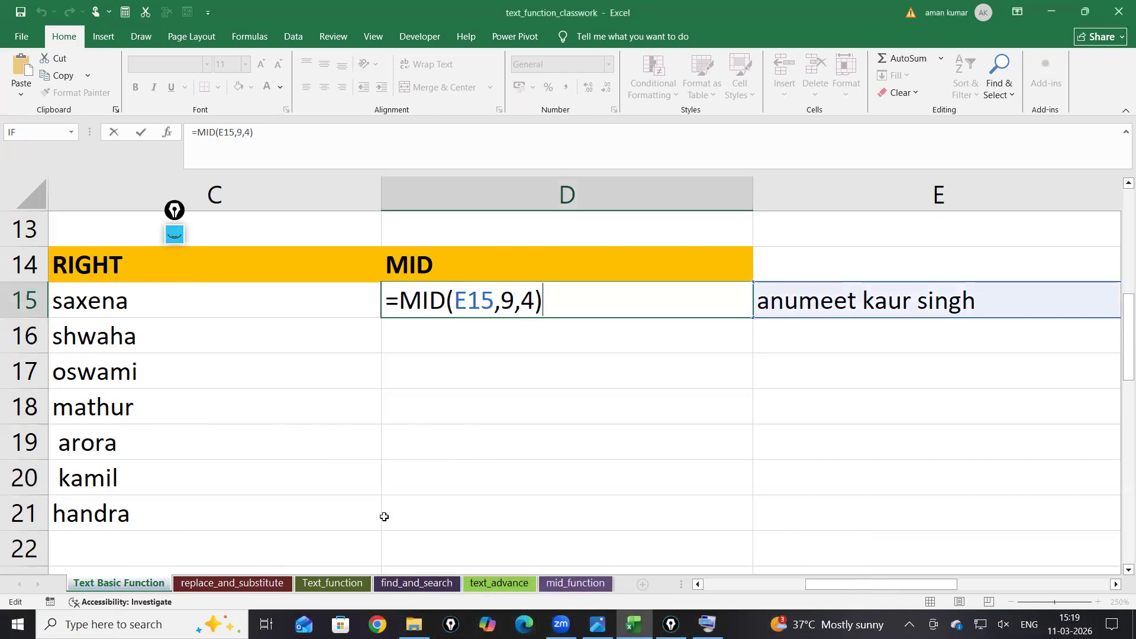
scroll(384, 517, "down", 4)
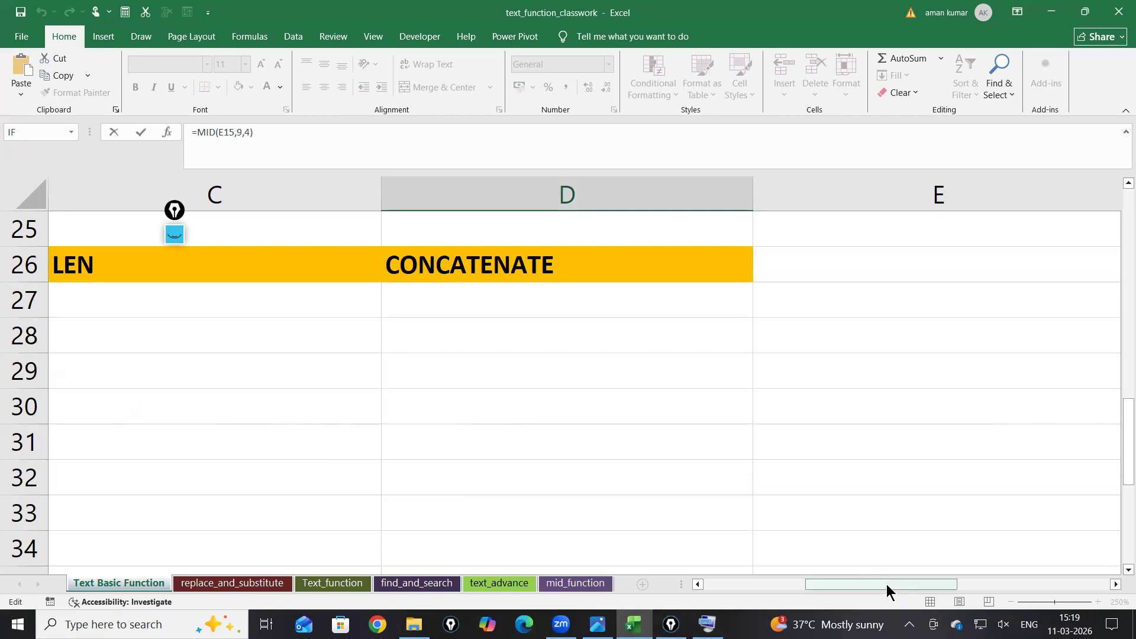
left_click_drag(887, 590, 785, 590)
Step: Enter =TRIM(A27) in B27 under the TRIM heading
left_click(515, 302)
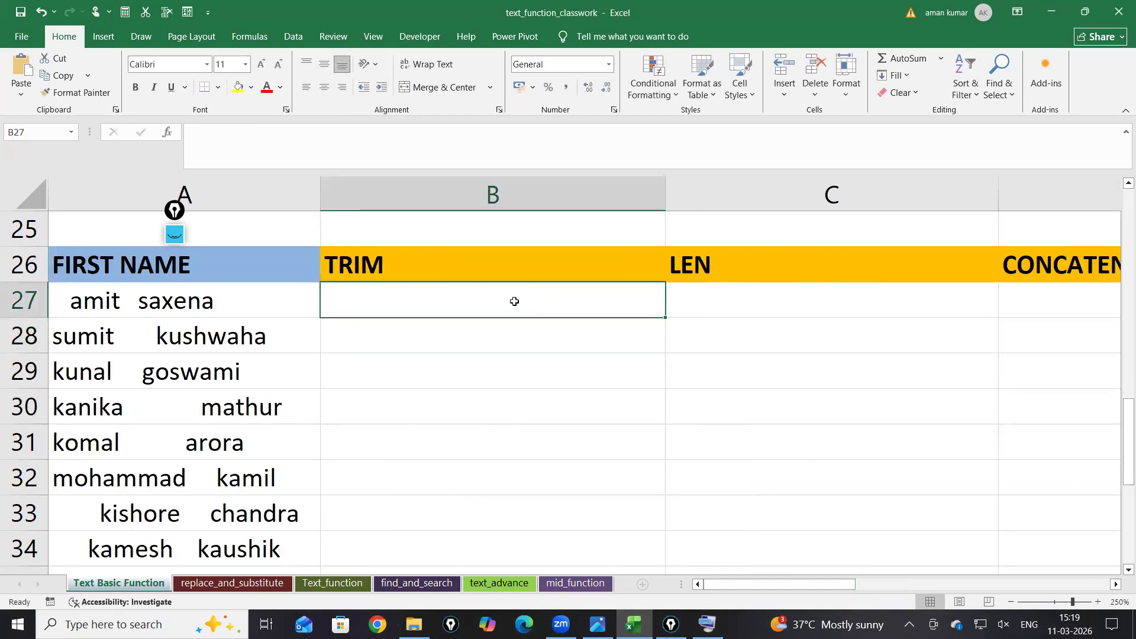
type("=trim")
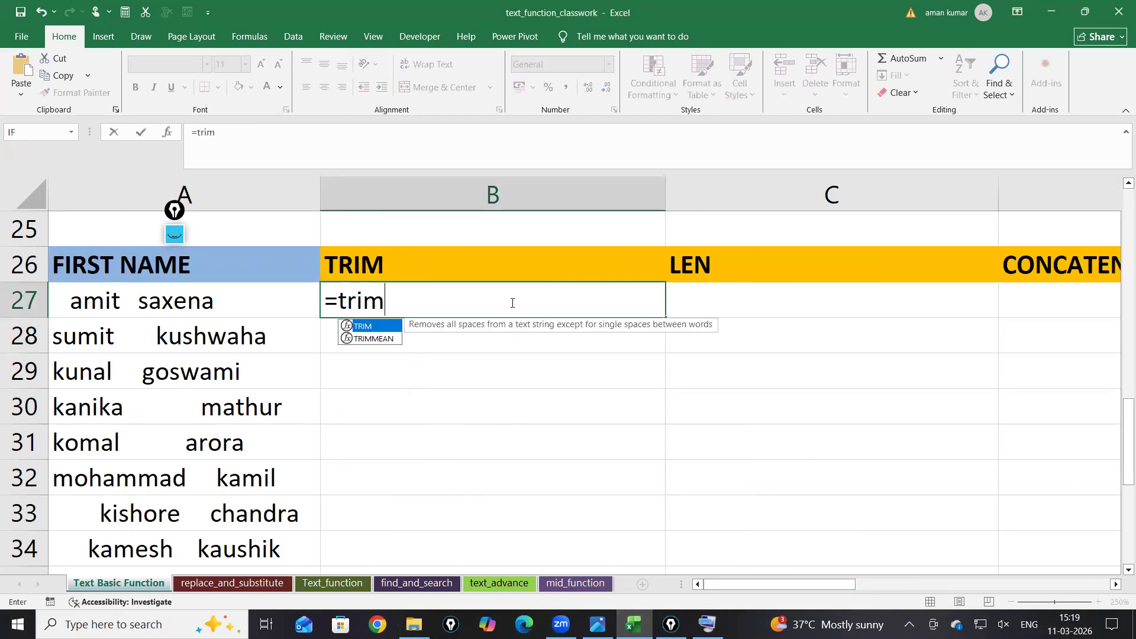
key("Tab")
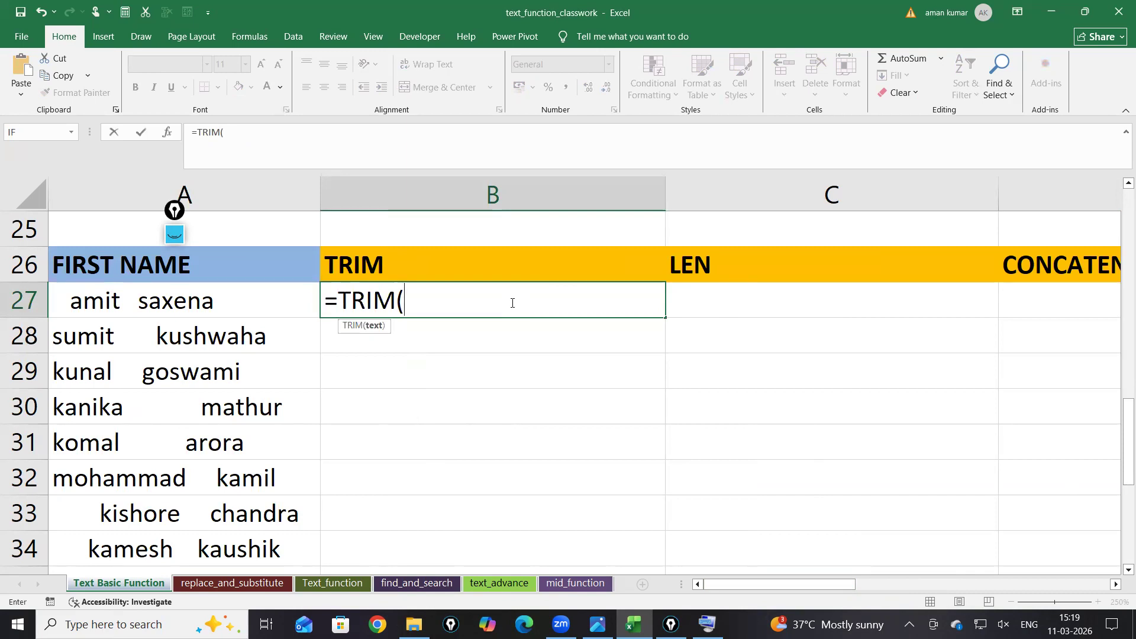
left_click(114, 301)
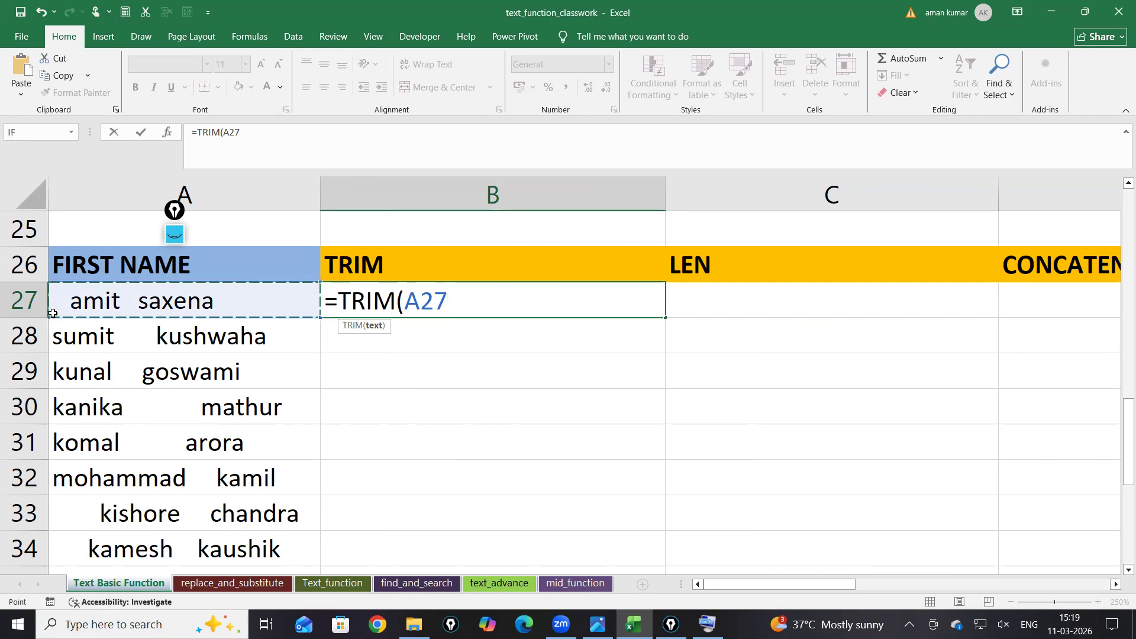
type("\\")
key("BackSpace")
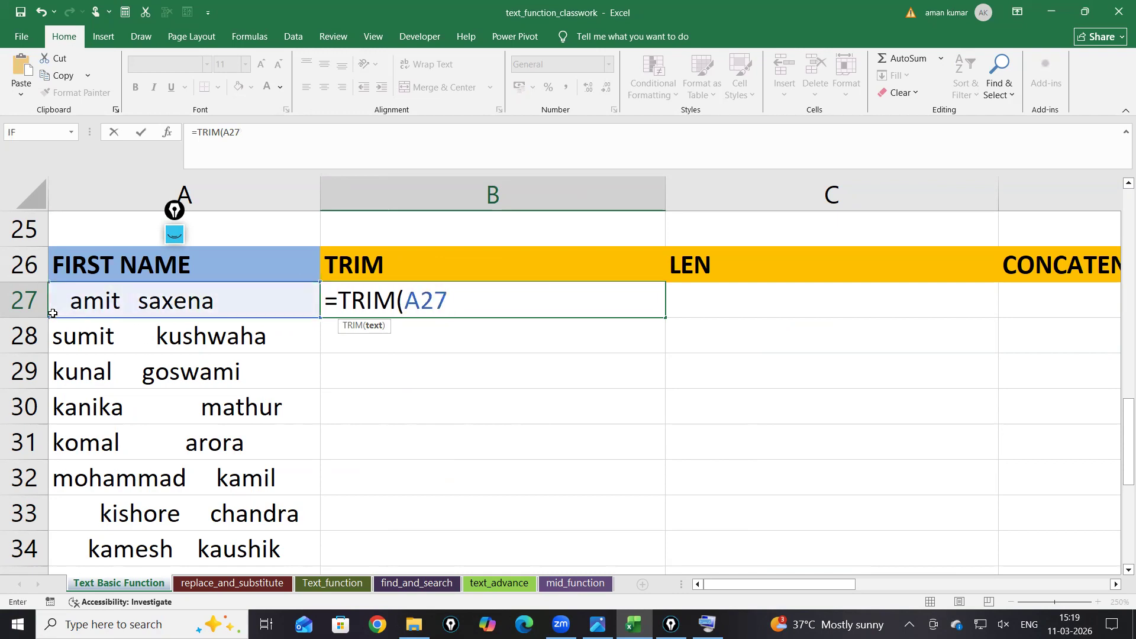
type(")")
key("Return")
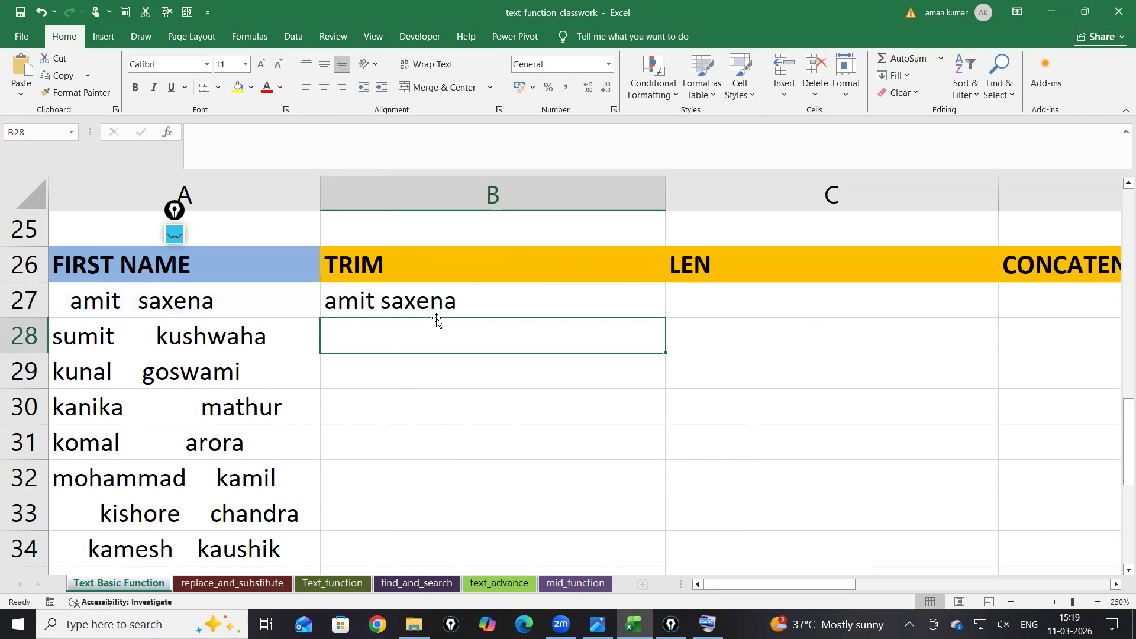
Step: Fill the TRIM formula down column B and reopen B27 to show it
left_click(438, 314)
double_click(665, 318)
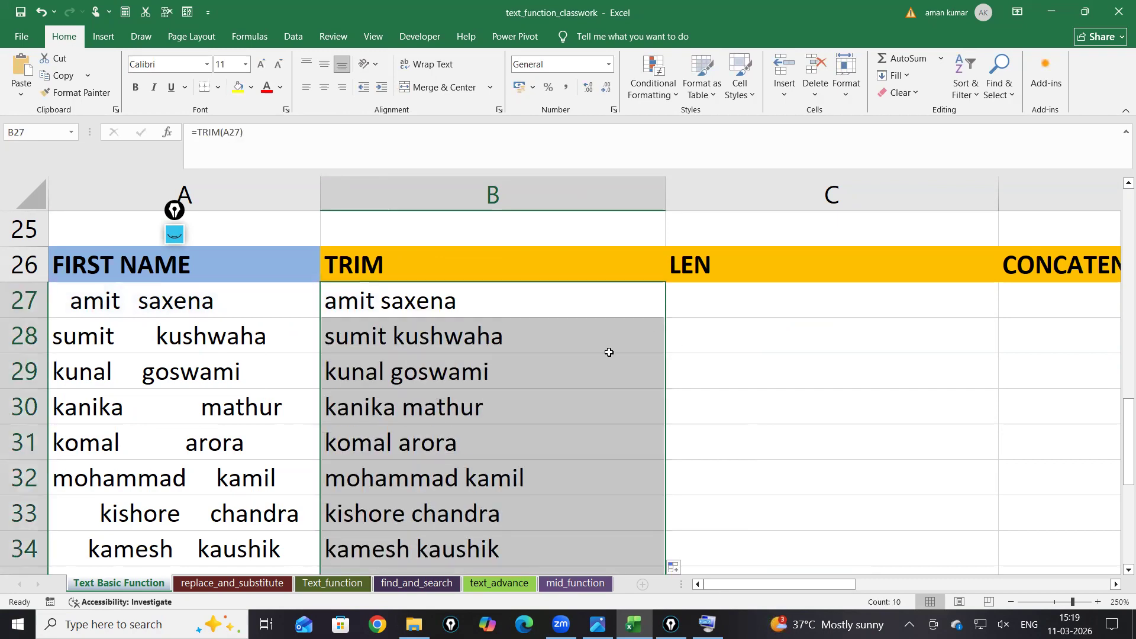
double_click(554, 296)
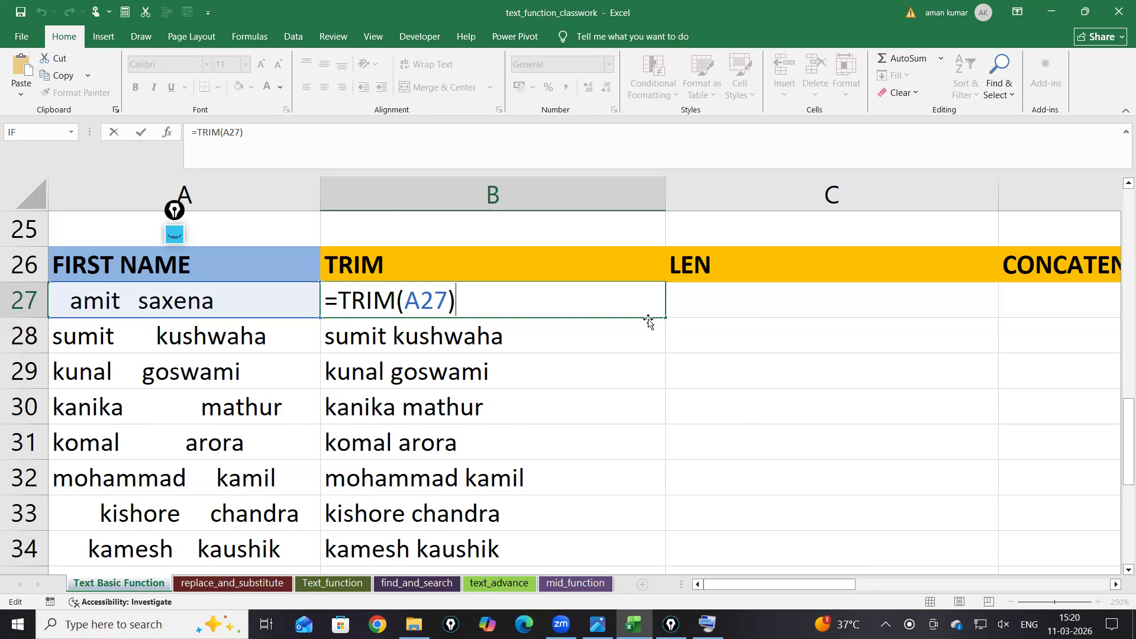
Step: Enter =LEN(B27) in C27 to count the trimmed name's characters
key("Return")
left_click(719, 294)
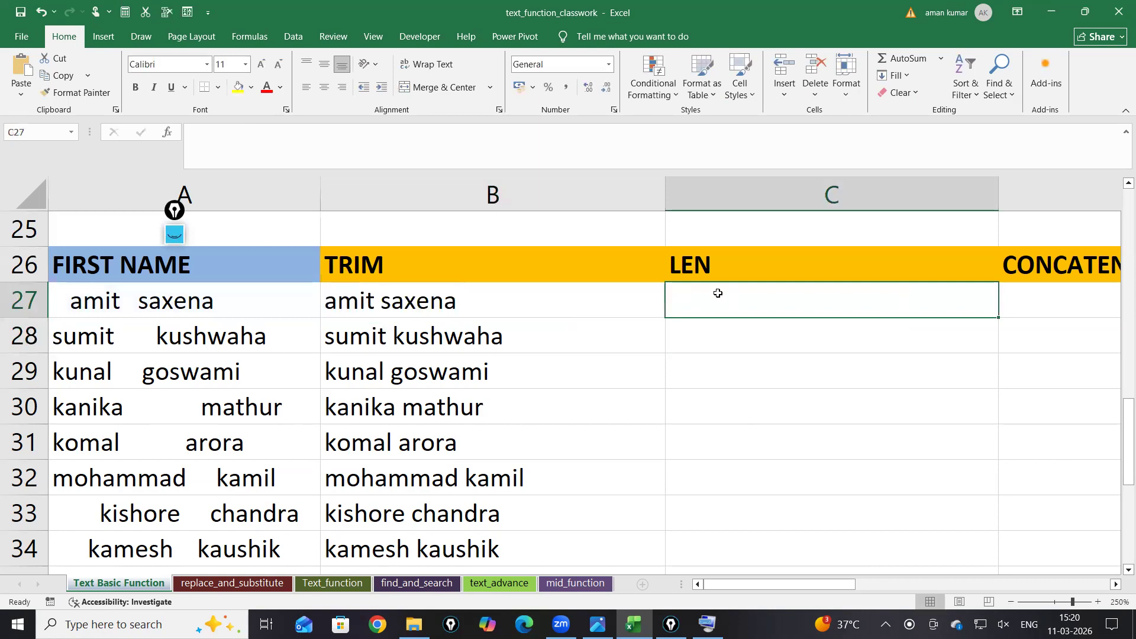
type("=len")
key("Tab")
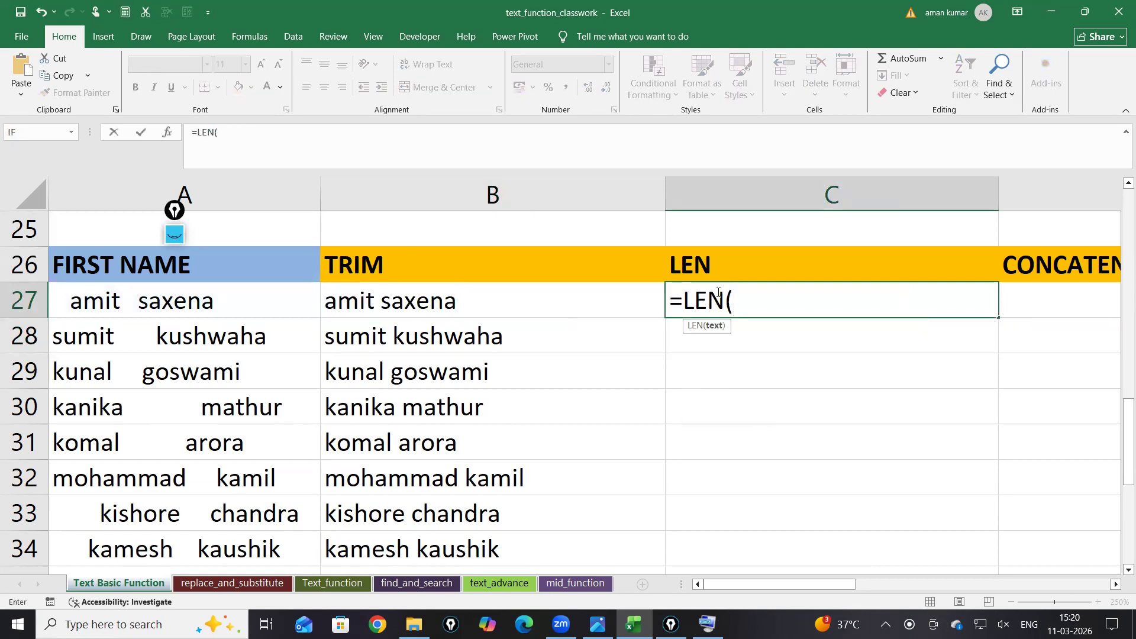
left_click(515, 307)
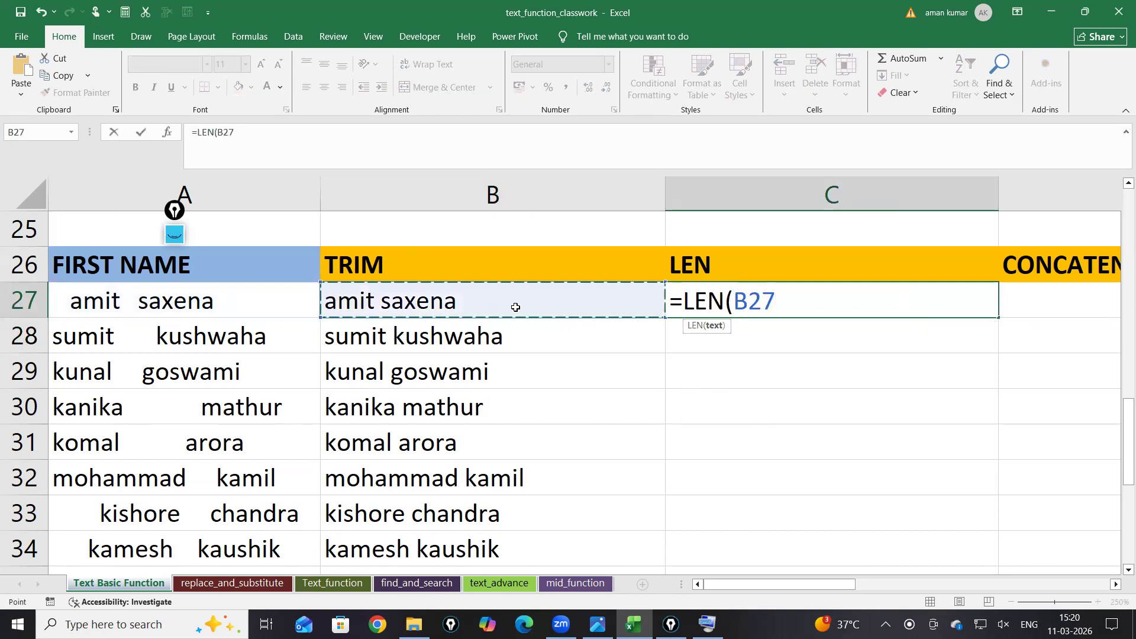
type(")")
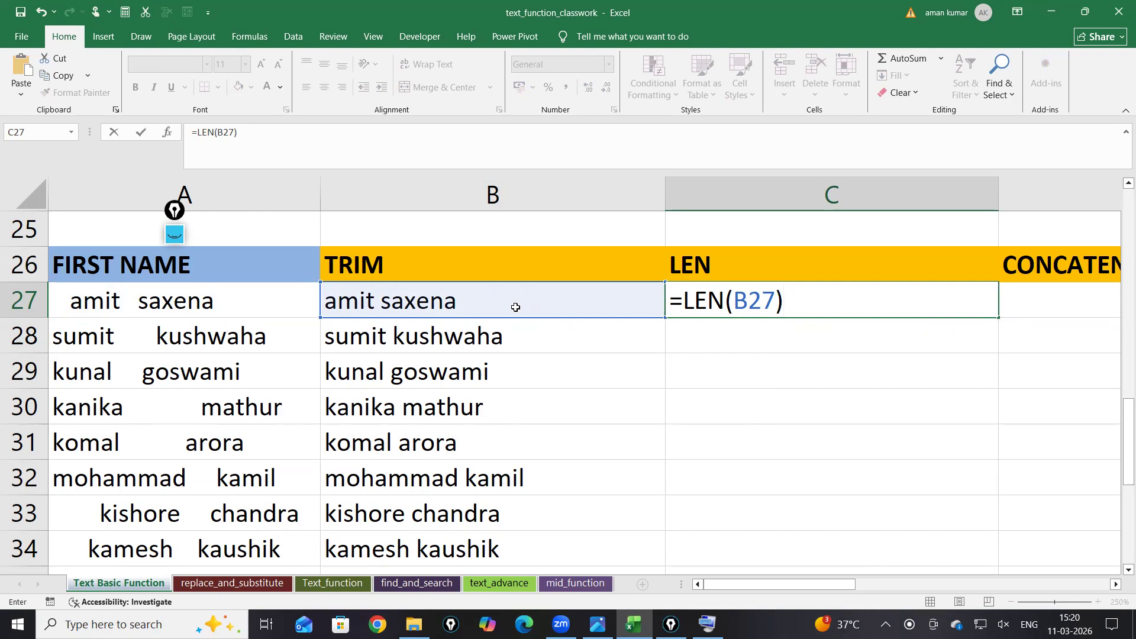
key("Return")
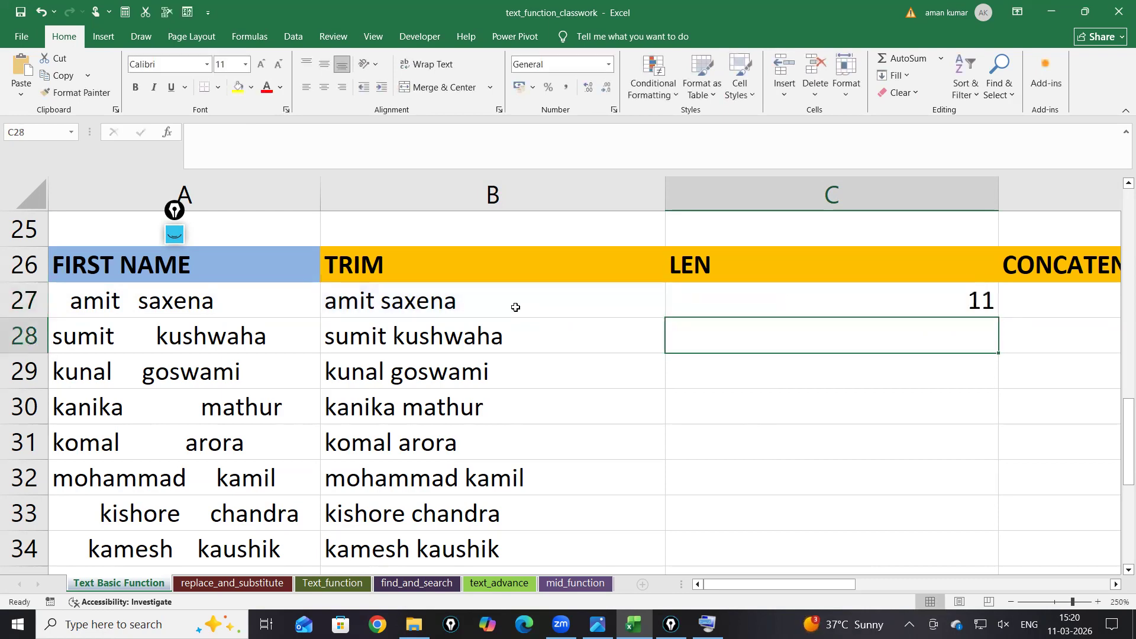
Step: Copy the LEN formula down to C34 and reopen C27 to show it
left_click(992, 313)
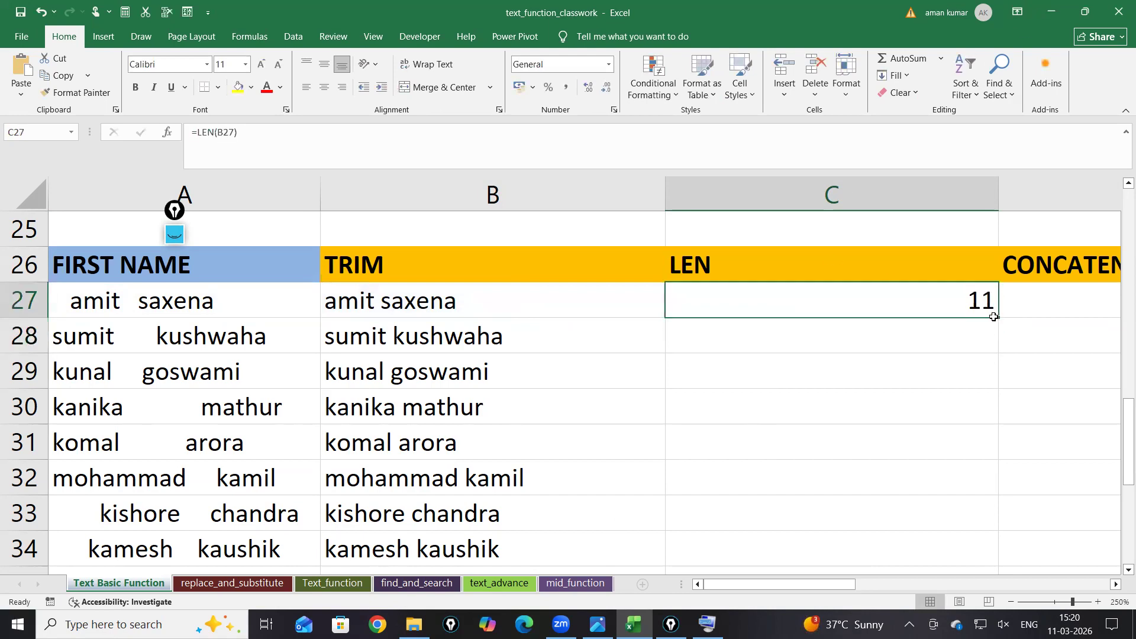
left_click_drag(994, 317, 995, 562)
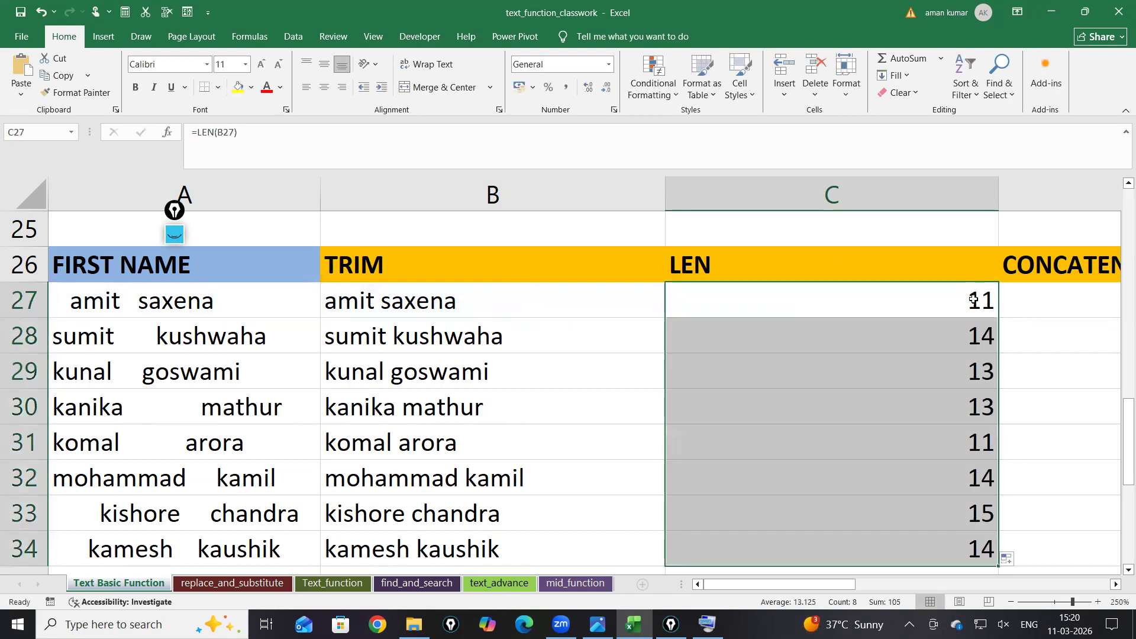
double_click(973, 300)
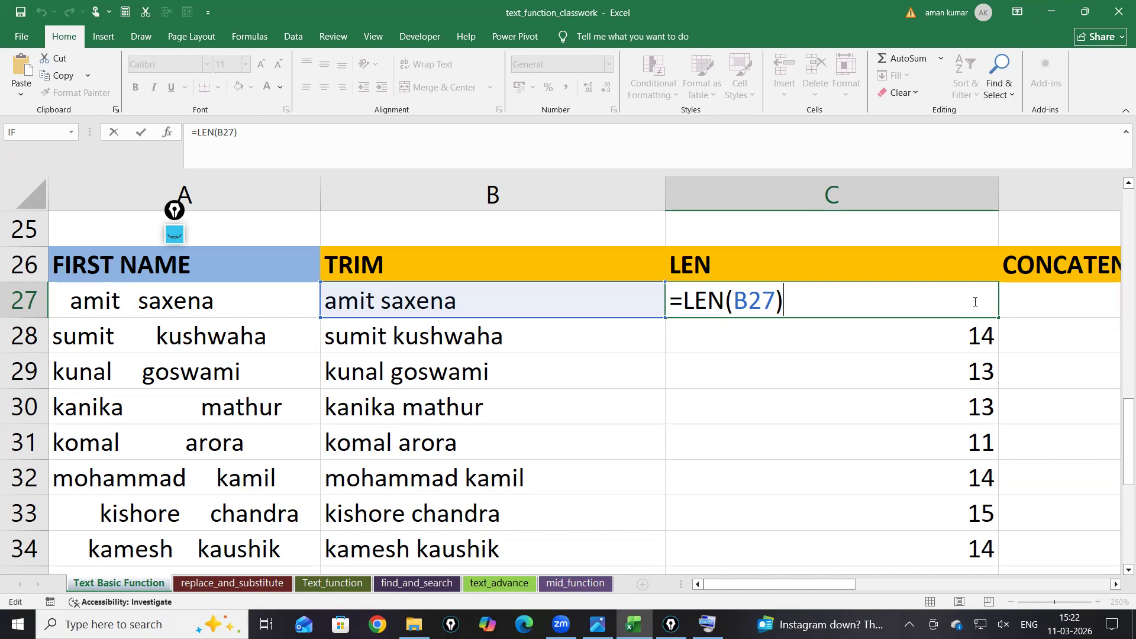
Step: Review =LEN(B27) in C27 without changes and scroll right to show column D
left_click(972, 347)
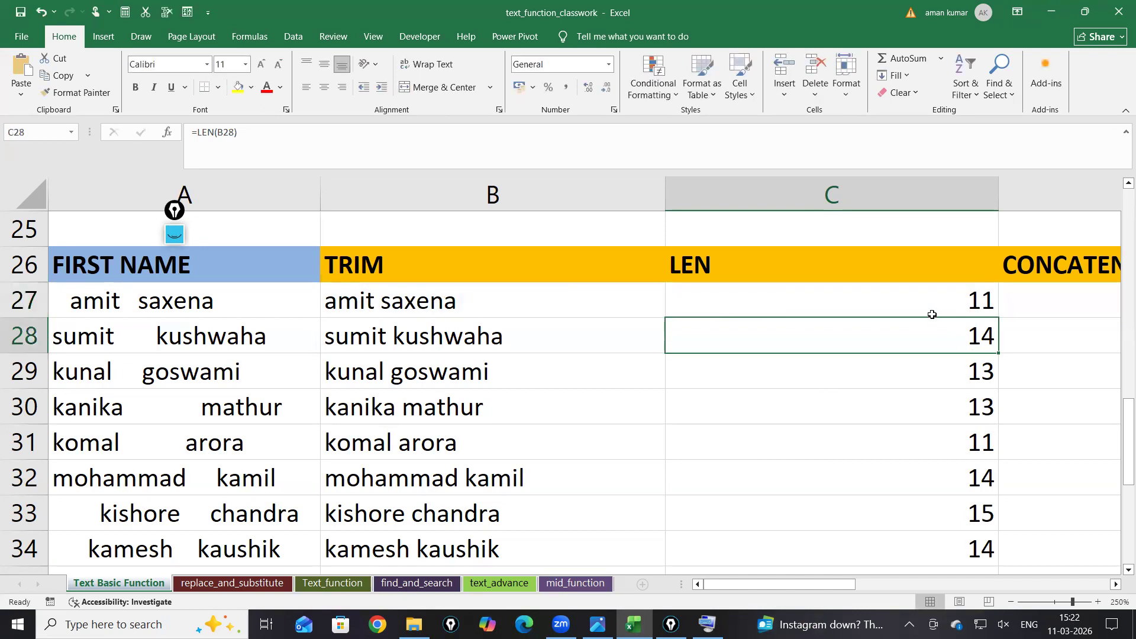
double_click(932, 315)
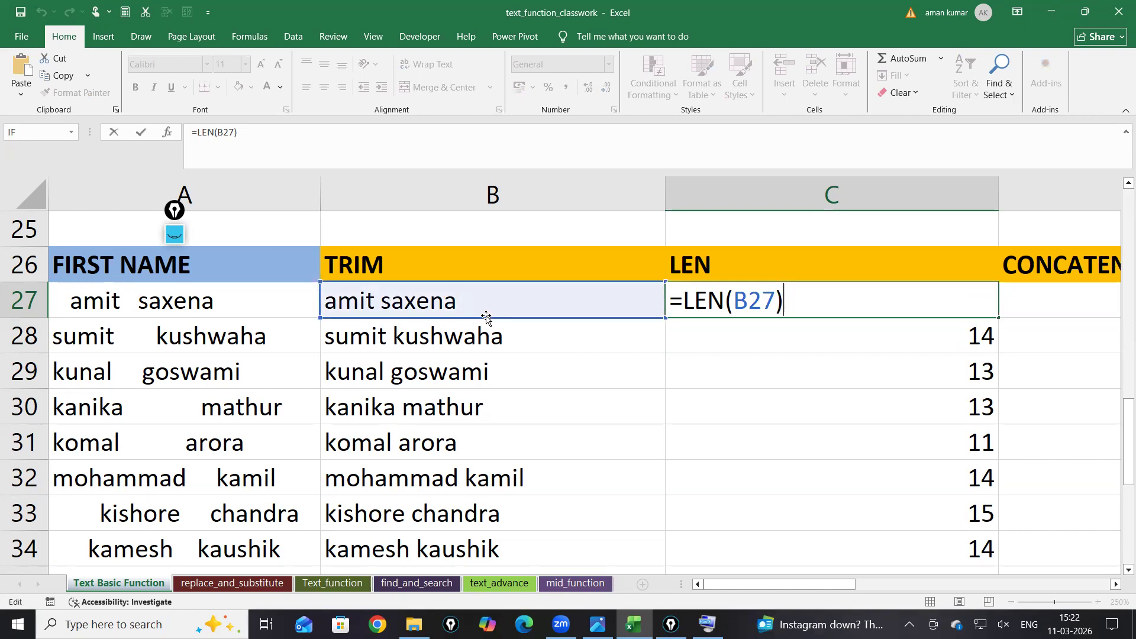
key("Return")
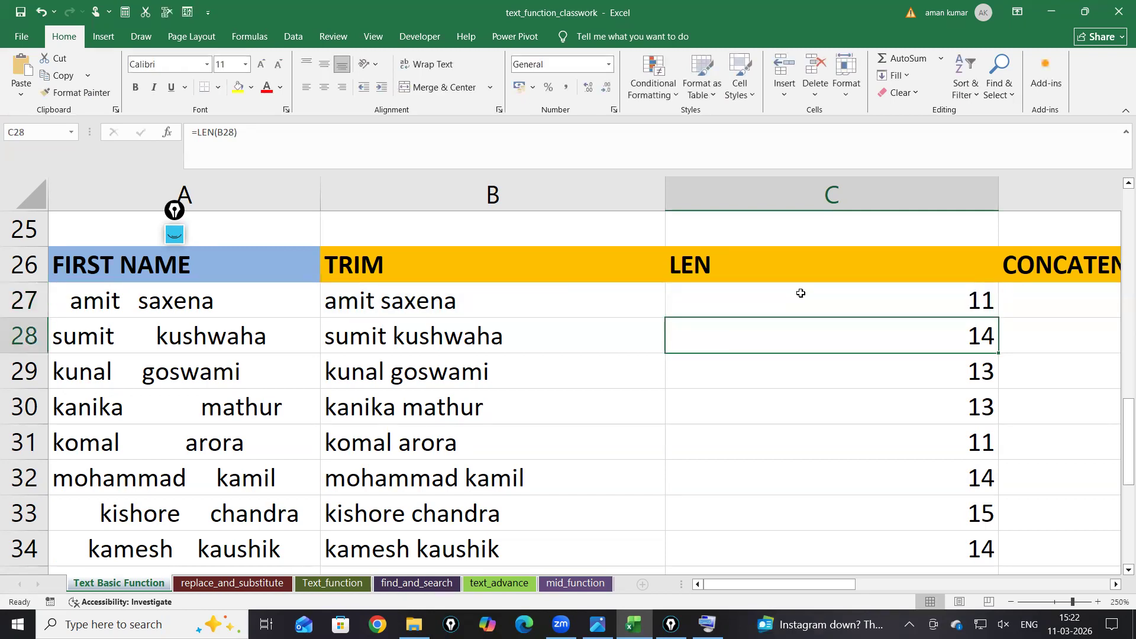
left_click_drag(776, 584, 917, 585)
Step: Enter a sample first name in D28 and a surname in D29
left_click(663, 344)
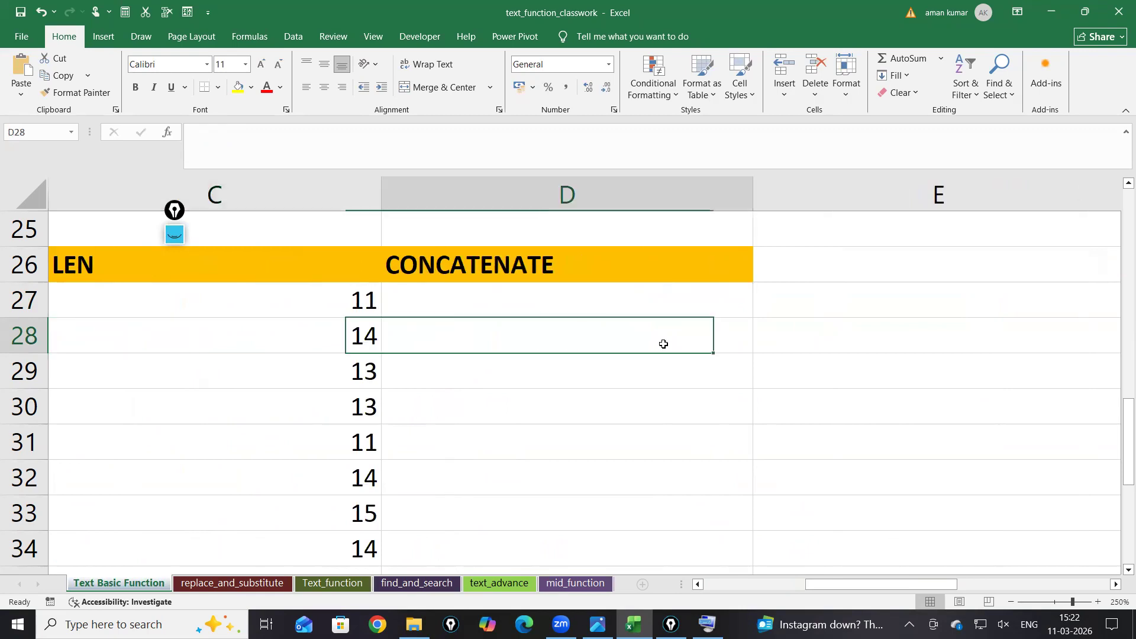
type("aman")
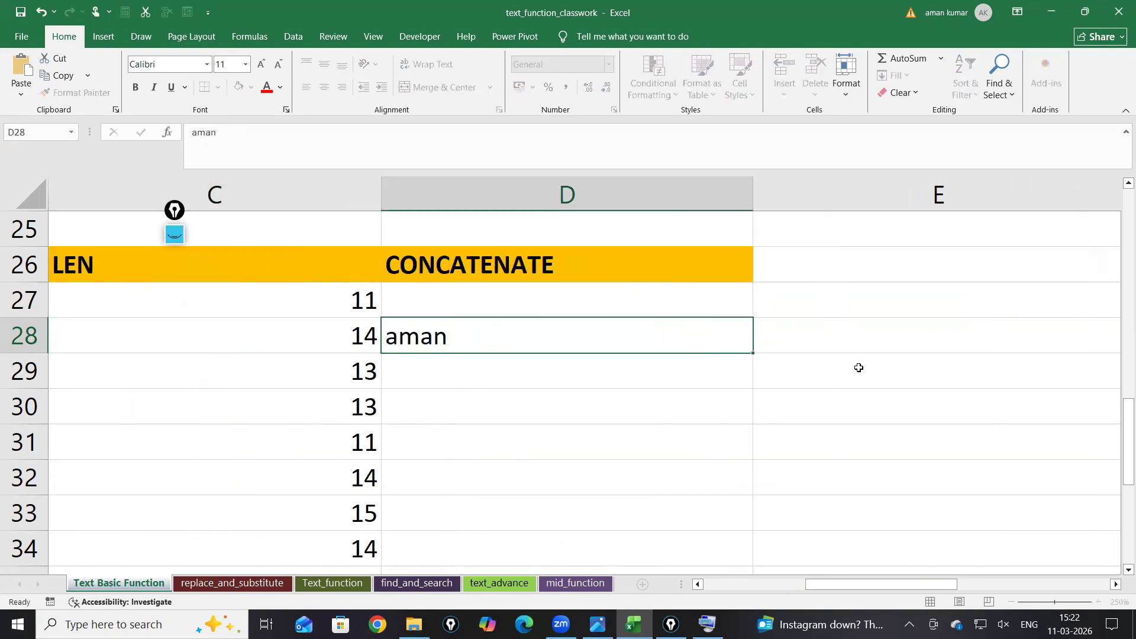
key("Return")
type("kumar")
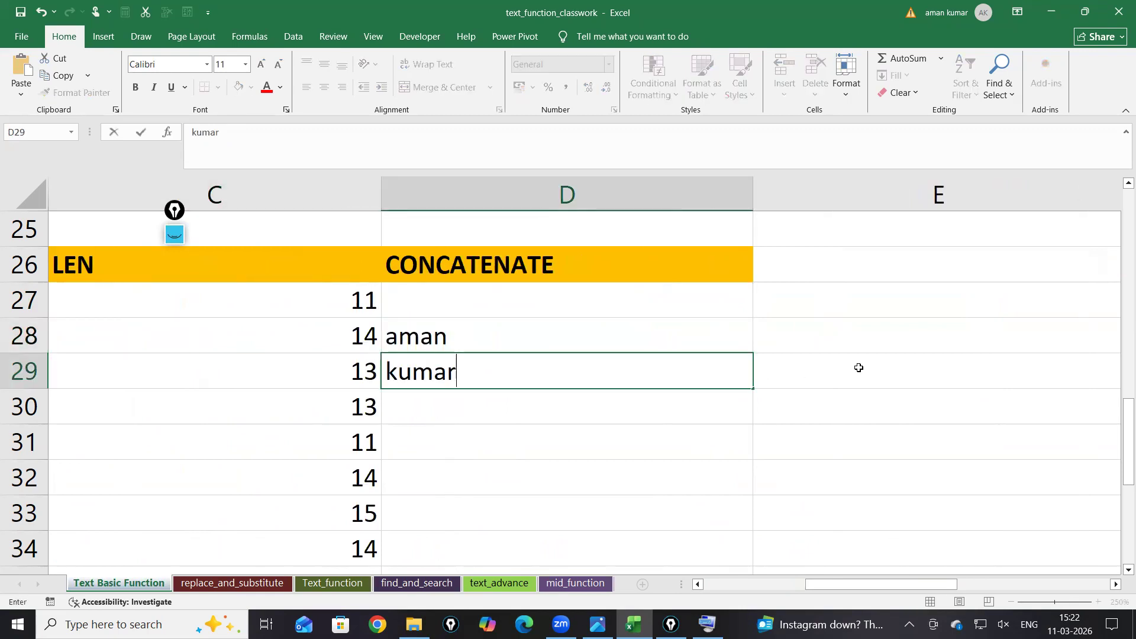
key("Return")
Step: Start the join formula =D28&" "& in D30, after clearing a stray equals sign from E29
left_click(825, 375)
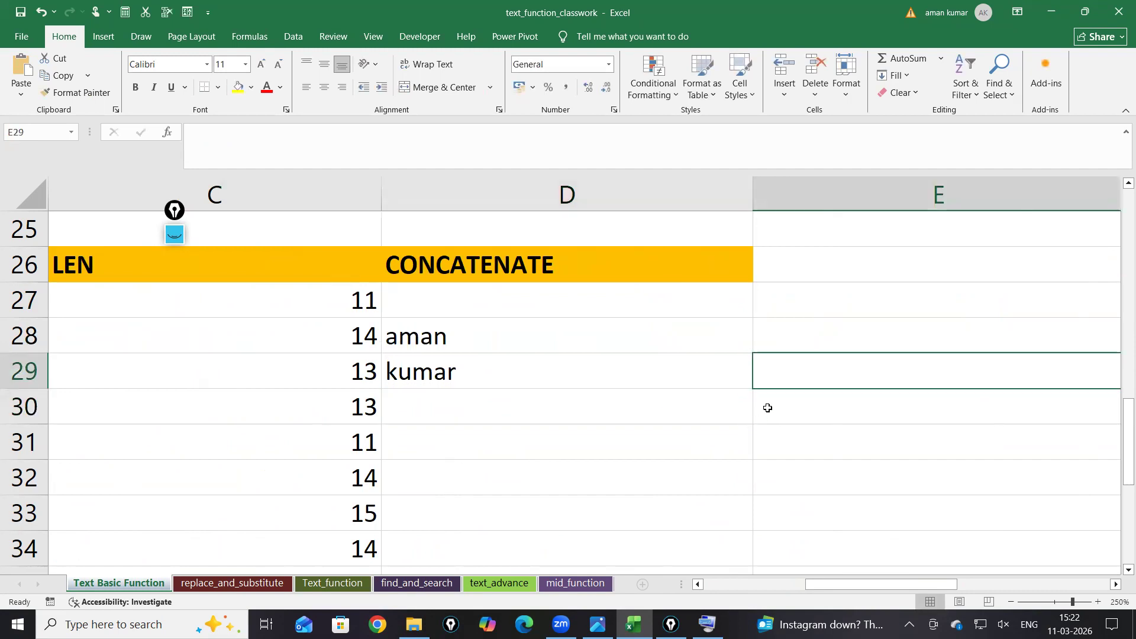
type("=")
left_click_drag(895, 587, 830, 609)
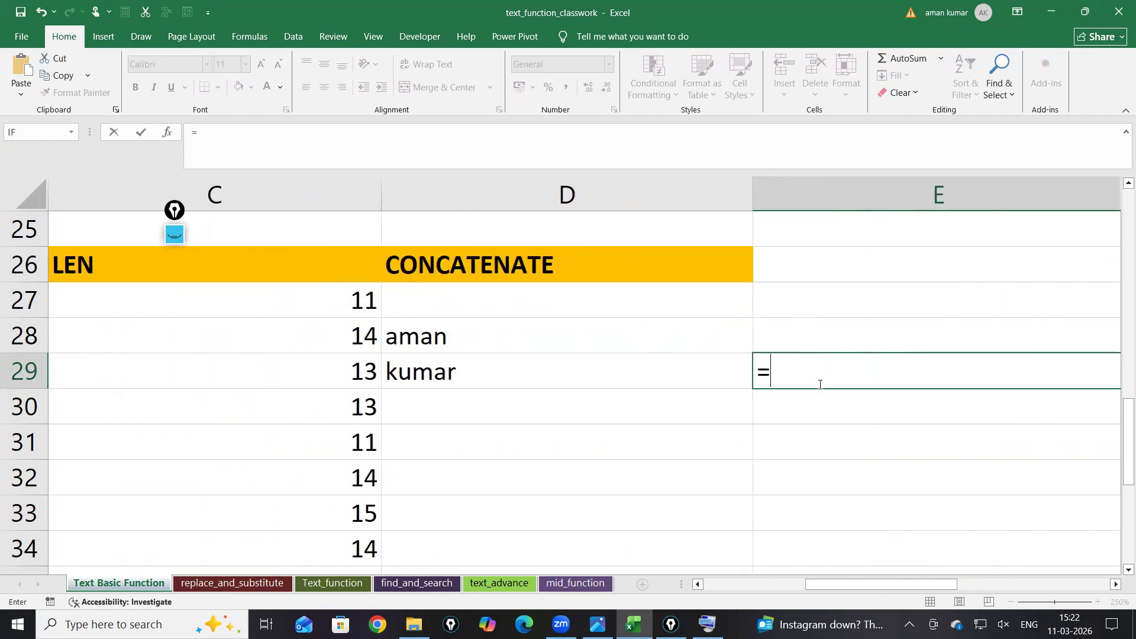
key("BackSpace")
left_click(631, 419)
type("=")
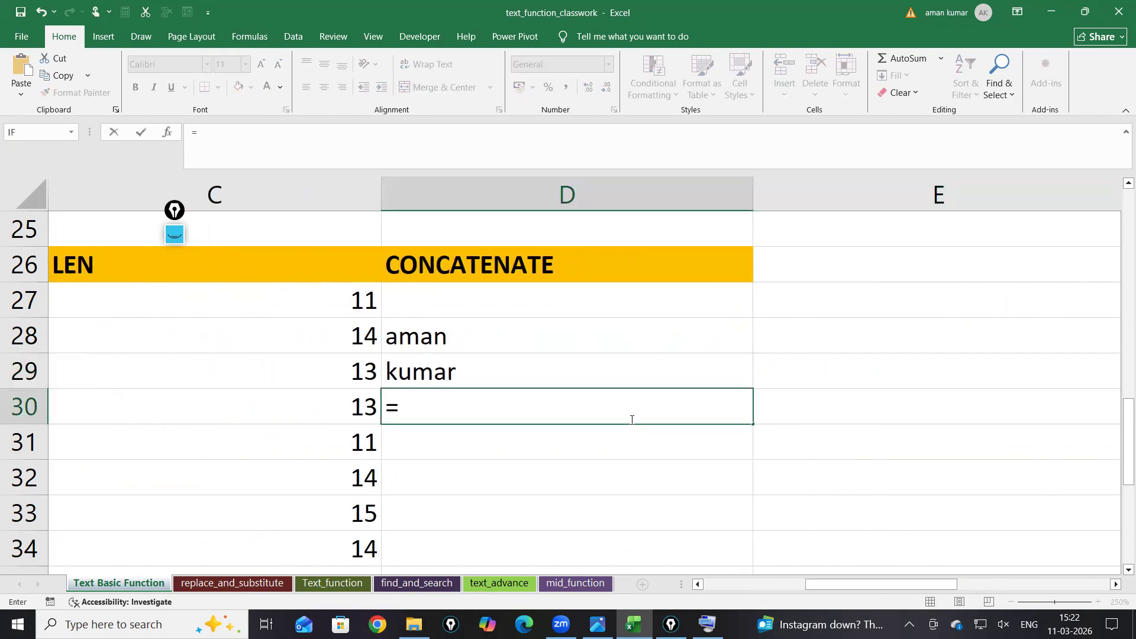
left_click(575, 329)
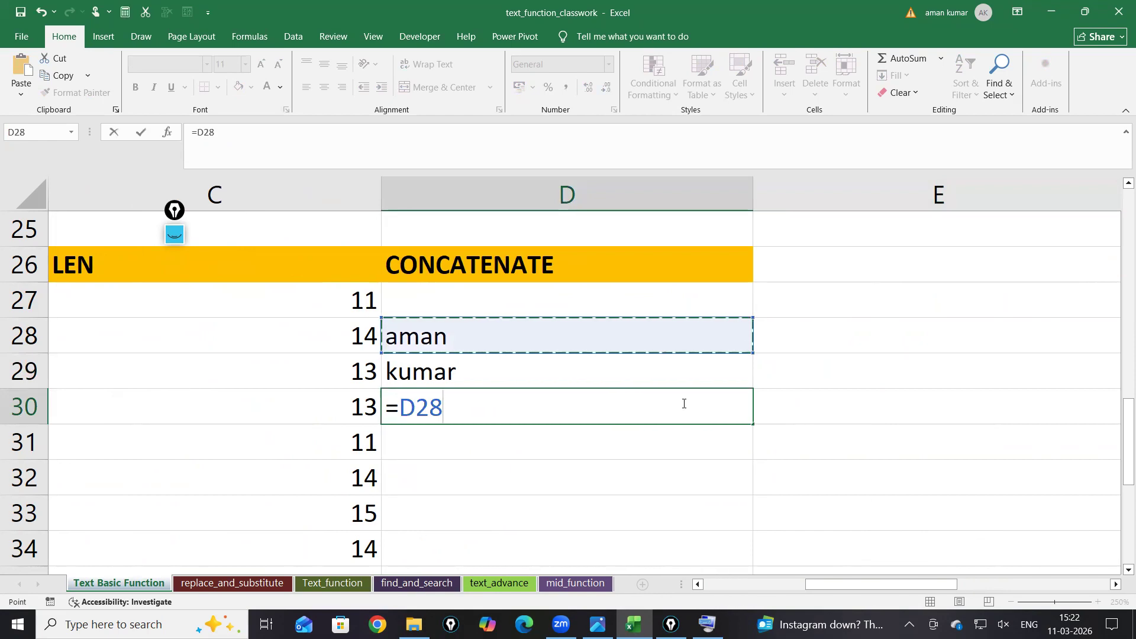
type("&")
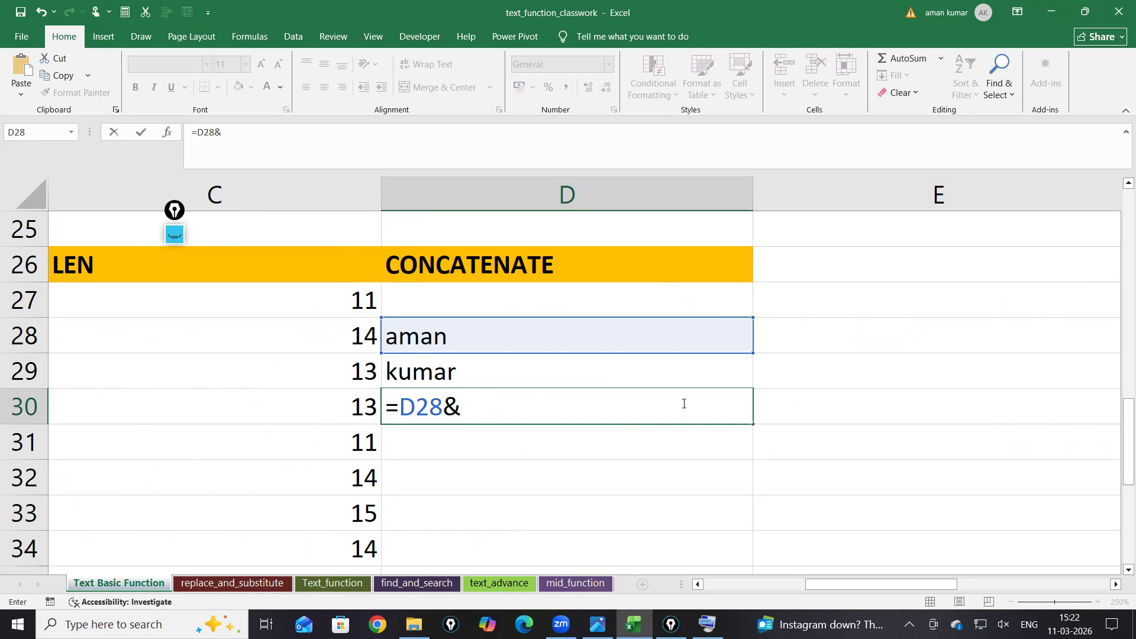
type("\" \"")
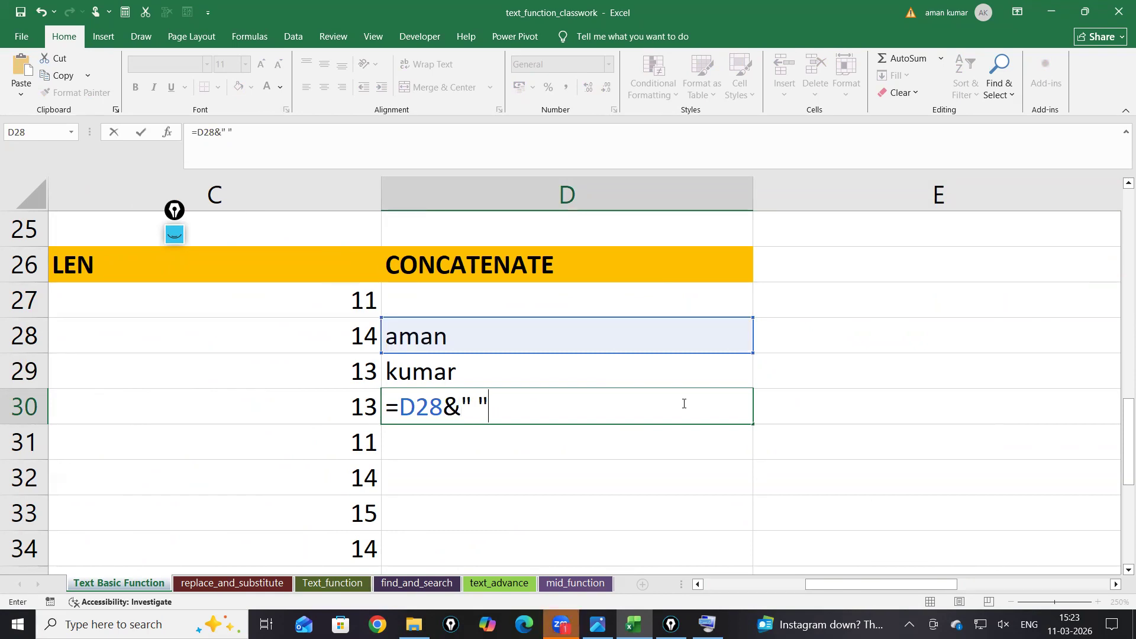
type("&")
Step: Finish D30 as =D28&" "&D29 so the first name and surname appear with a space
left_click(652, 372)
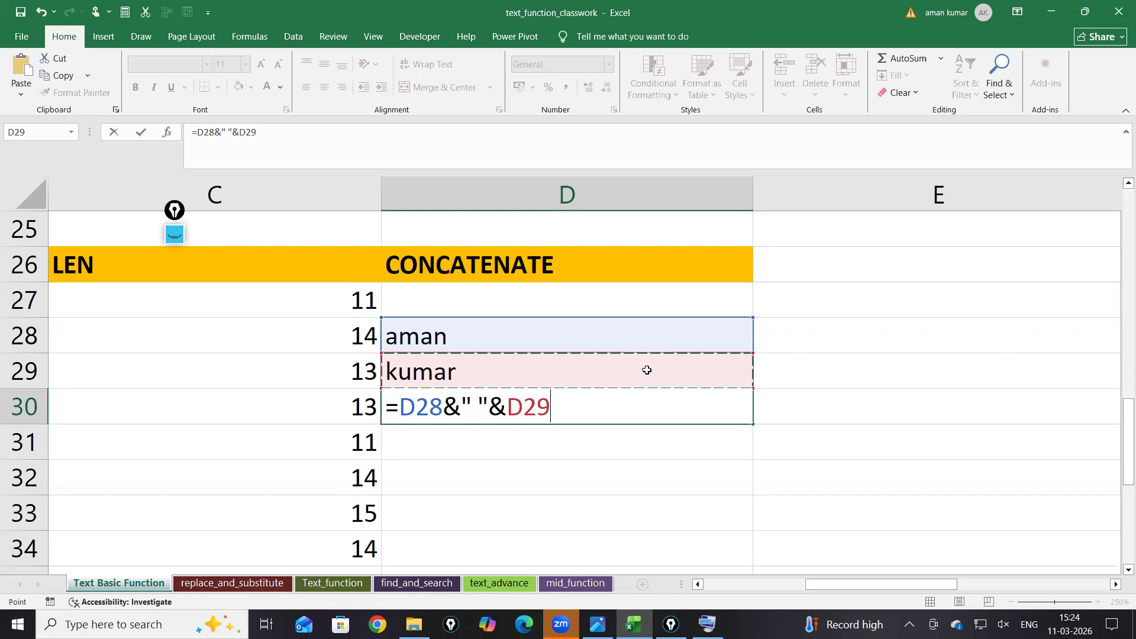
key("Return")
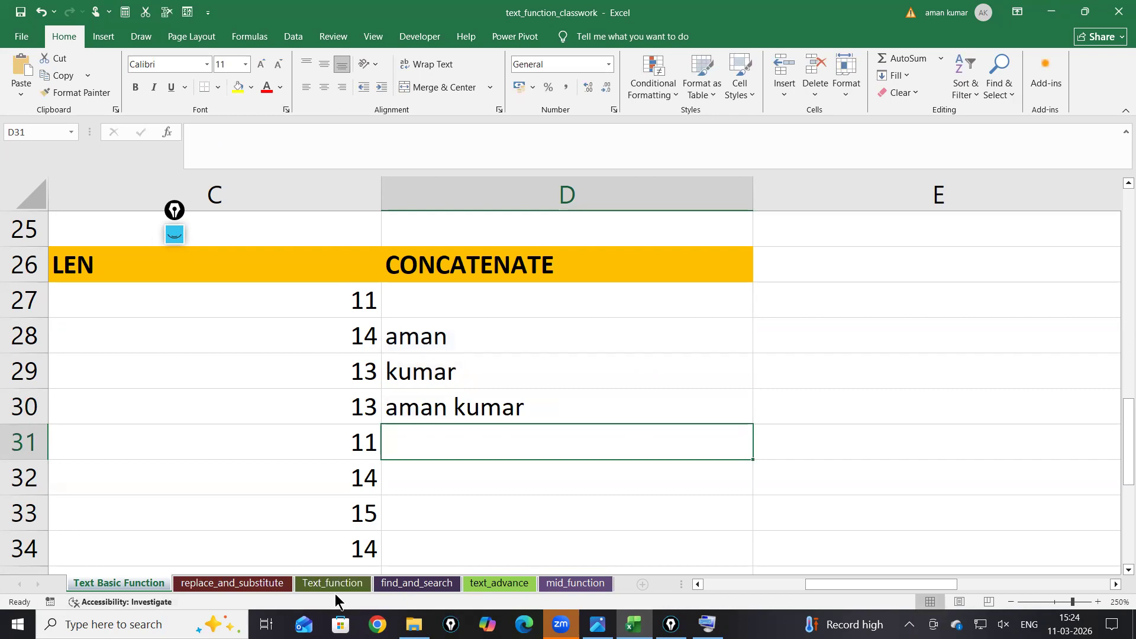
Step: Open the replace_and_substitute sheet, move the annotation widget aside, and zoom in on the table
left_click(240, 584)
left_click_drag(175, 211, 1088, 139)
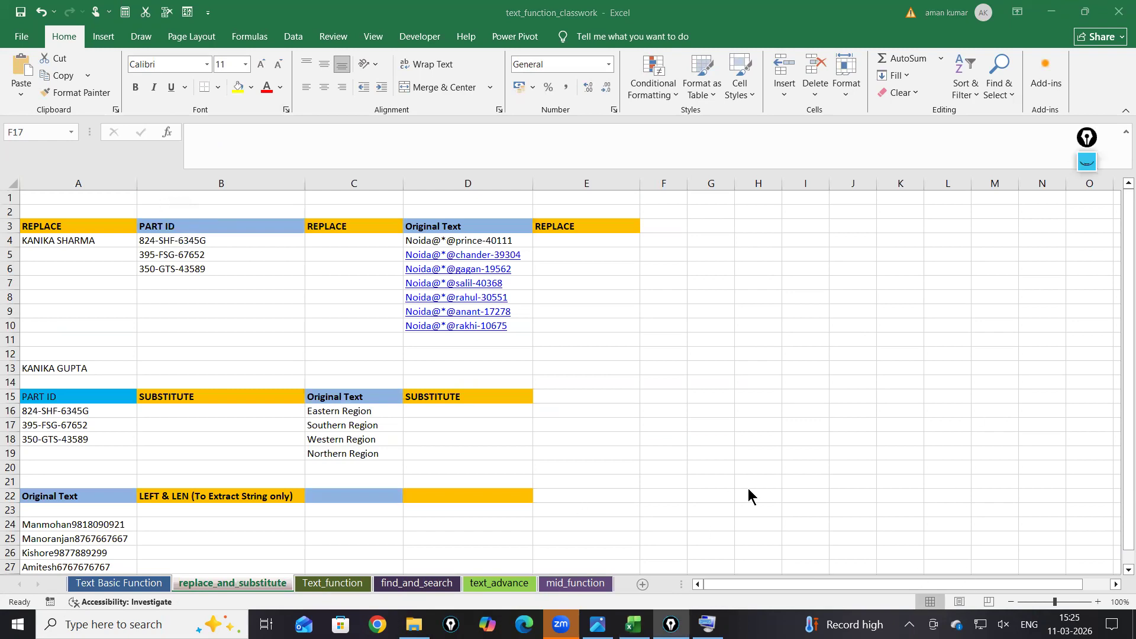
scroll(748, 488, "up", 7)
left_click_drag(952, 585, 681, 586)
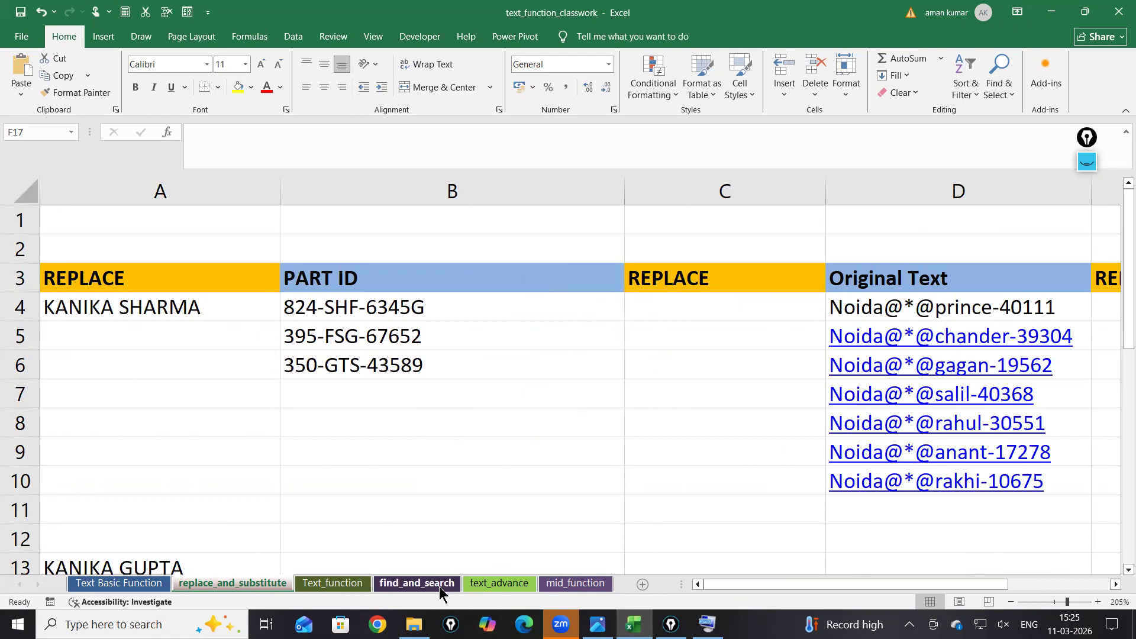
Step: Open the find_and_search sheet, zoom to 175%, and select B6 for the first Result
left_click(443, 584)
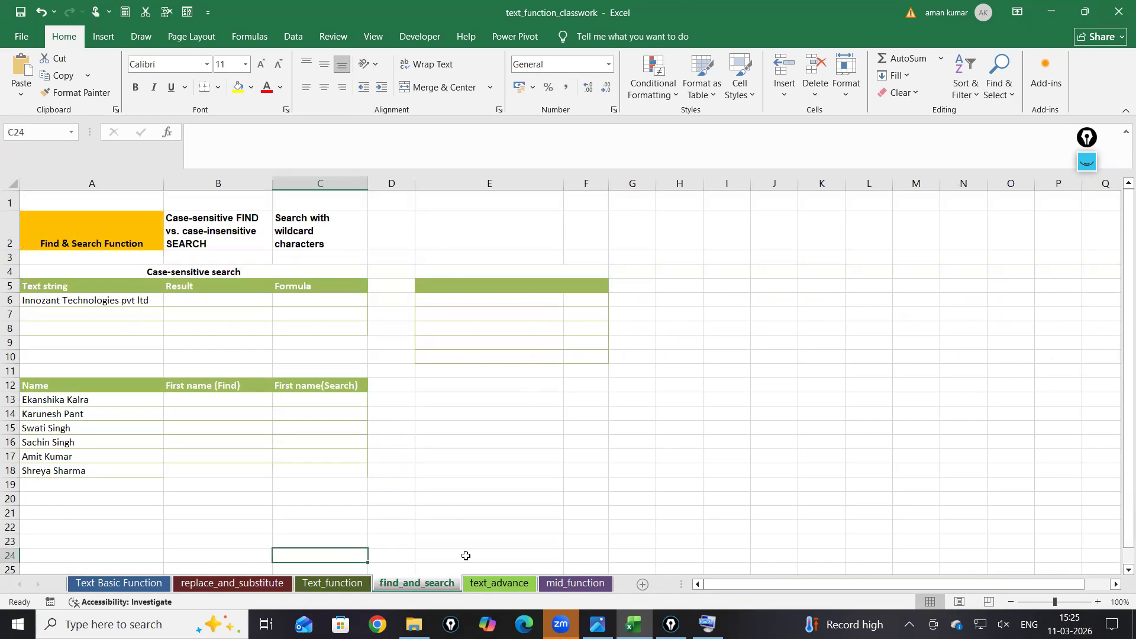
scroll(535, 510, "up", 2, "ctrl")
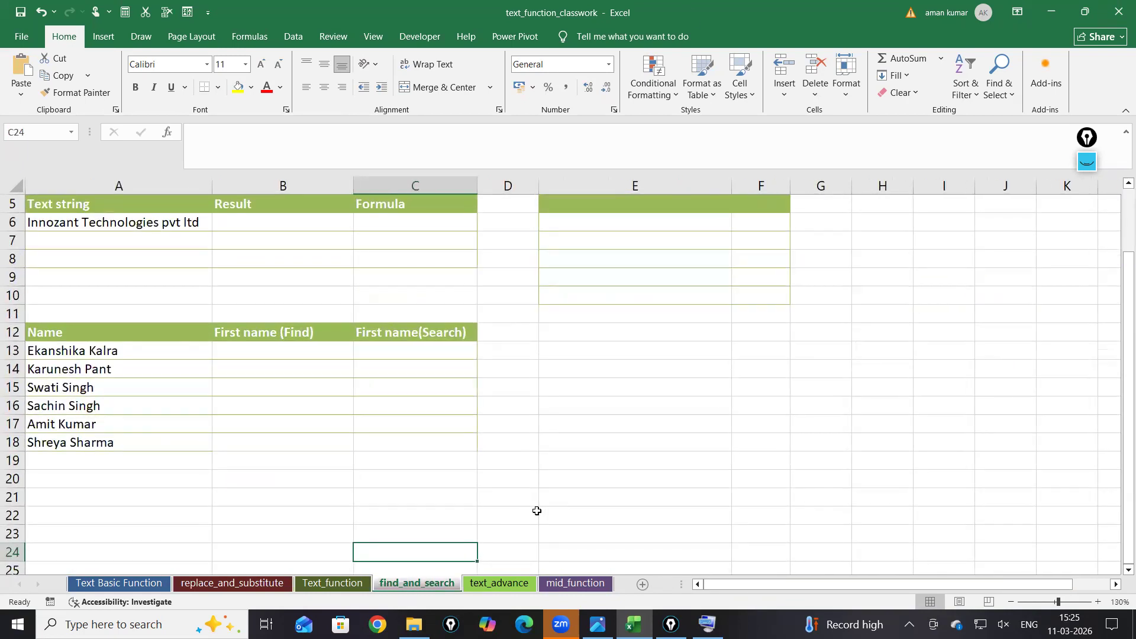
scroll(585, 498, "up", 3, "ctrl")
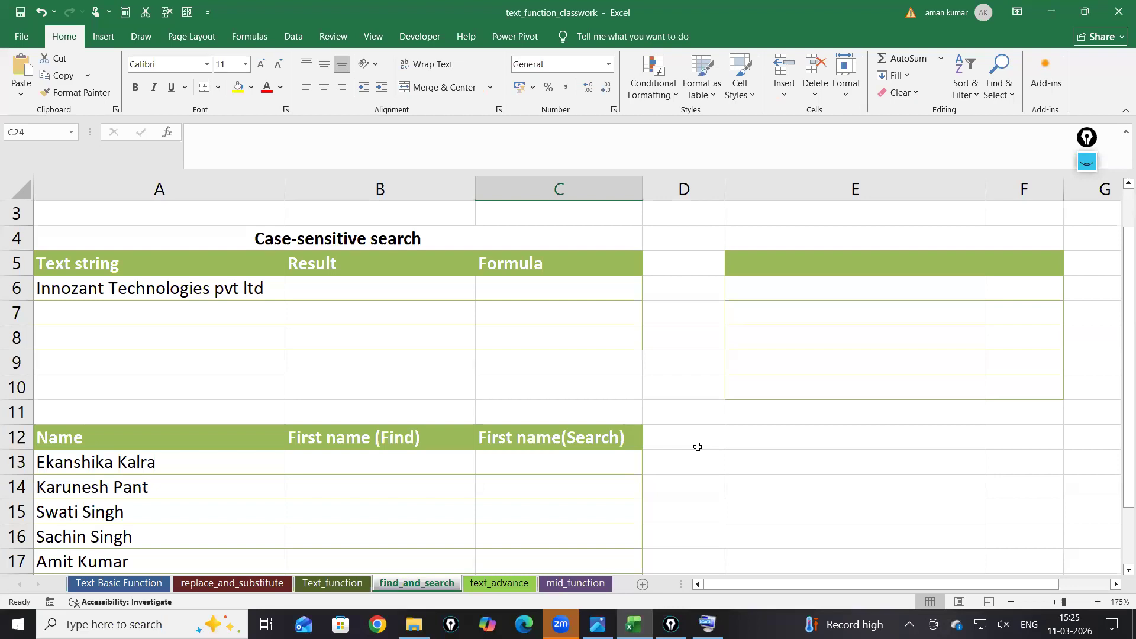
left_click(320, 295)
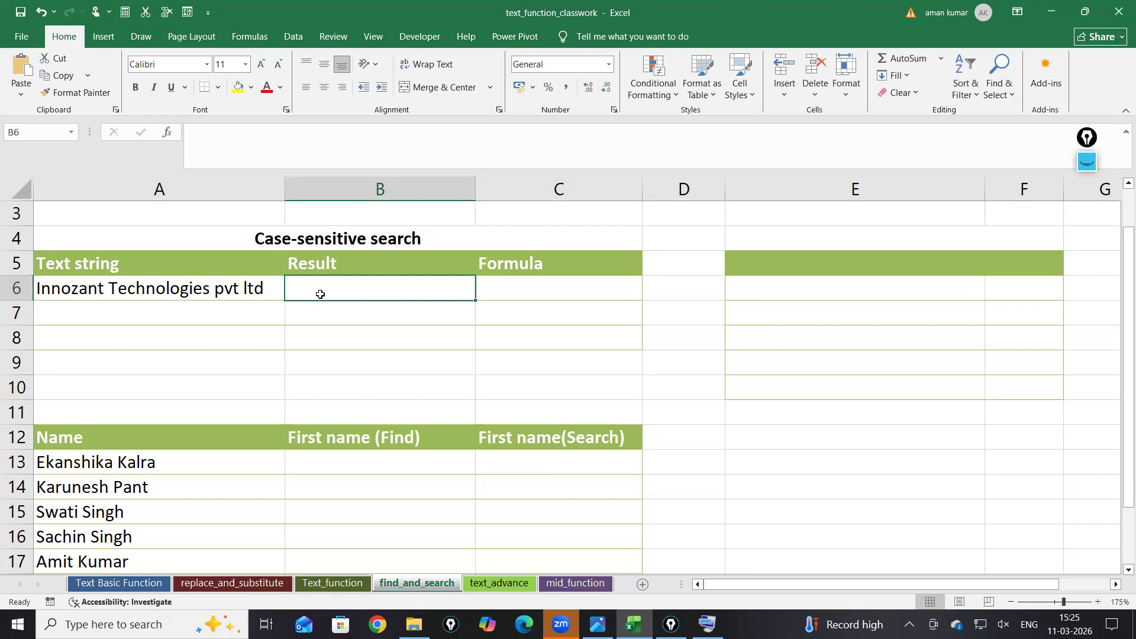
Step: Move the pen toolbar aside and delete all earlier ink with its trash button
left_click_drag(1084, 141, 981, 165)
left_click(981, 187)
left_click(984, 312)
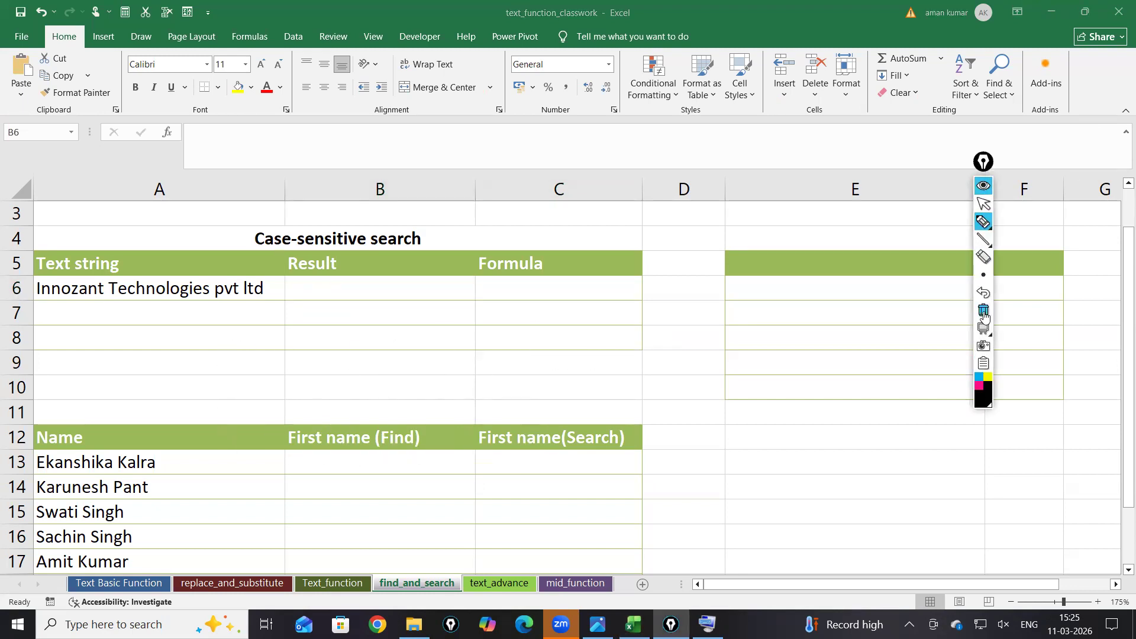
Step: Write "find" by hand, turn on whiteboard mode, and write "search" below it
mouse_move(641, 211)
left_mouse_down()
mouse_move(665, 230)
mouse_move(687, 190)
mouse_move(683, 232)
mouse_move(723, 220)
mouse_move(751, 173)
mouse_move(771, 215)
left_mouse_up()
left_click(687, 171)
left_click(984, 328)
mouse_move(656, 379)
left_mouse_down()
mouse_move(684, 350)
mouse_move(711, 357)
mouse_move(772, 342)
mouse_move(782, 357)
mouse_move(841, 351)
mouse_move(845, 360)
left_mouse_up()
left_click_drag(986, 165, 1059, 152)
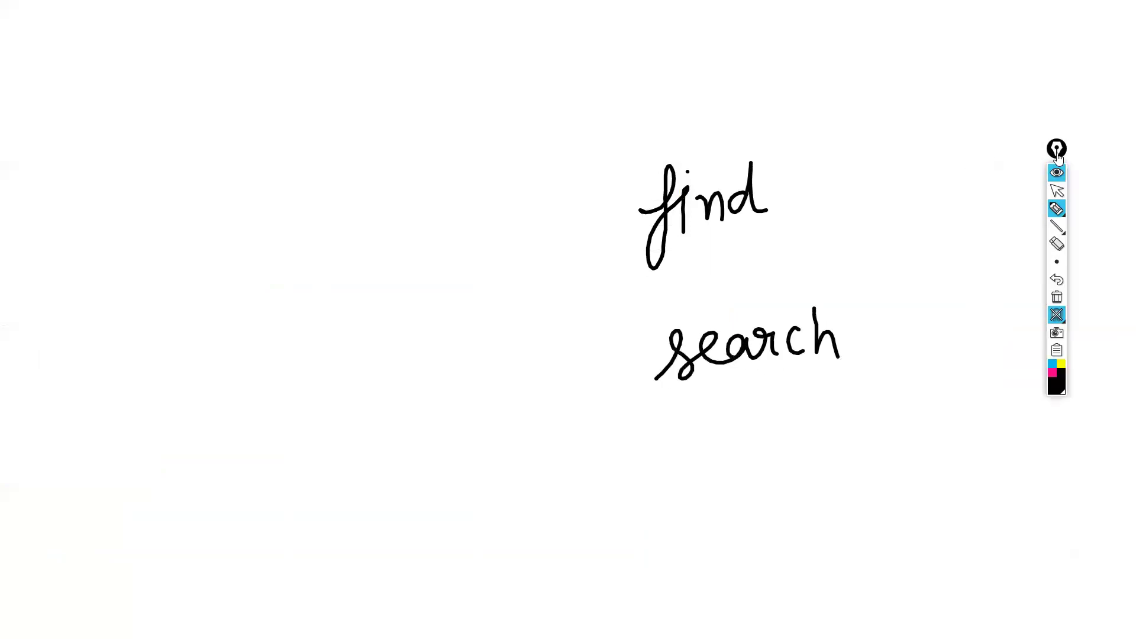
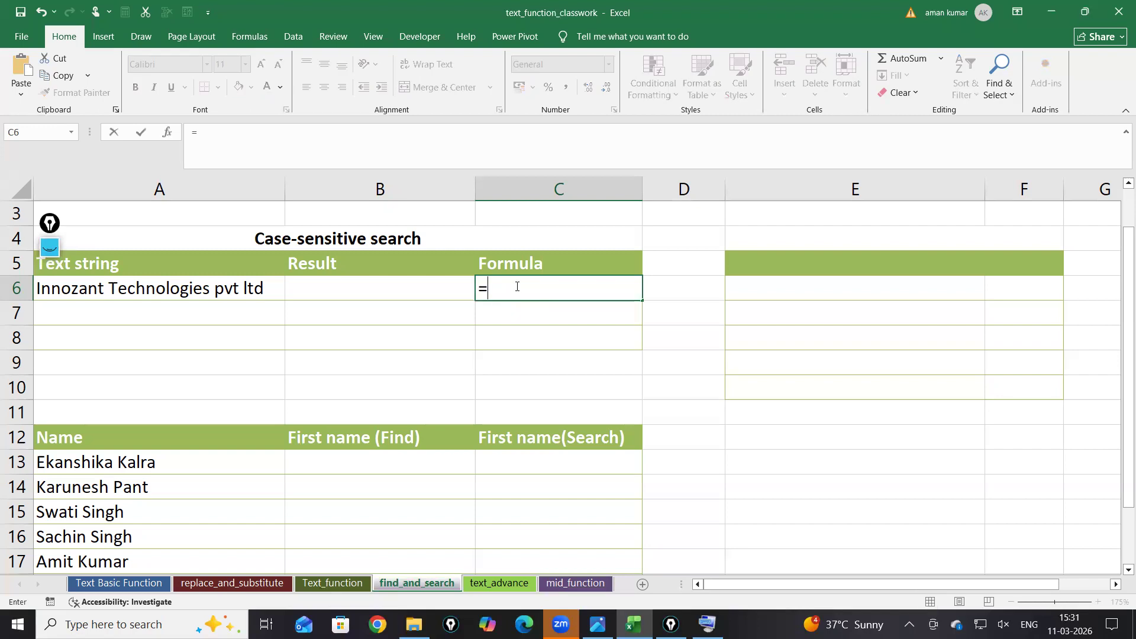
Step: Cancel the unfinished C6 entry, select C8, and scroll to the empty Case-sensitive search table
key("BackSpace")
left_click(486, 336)
scroll(463, 335, "up", 6, "ctrl")
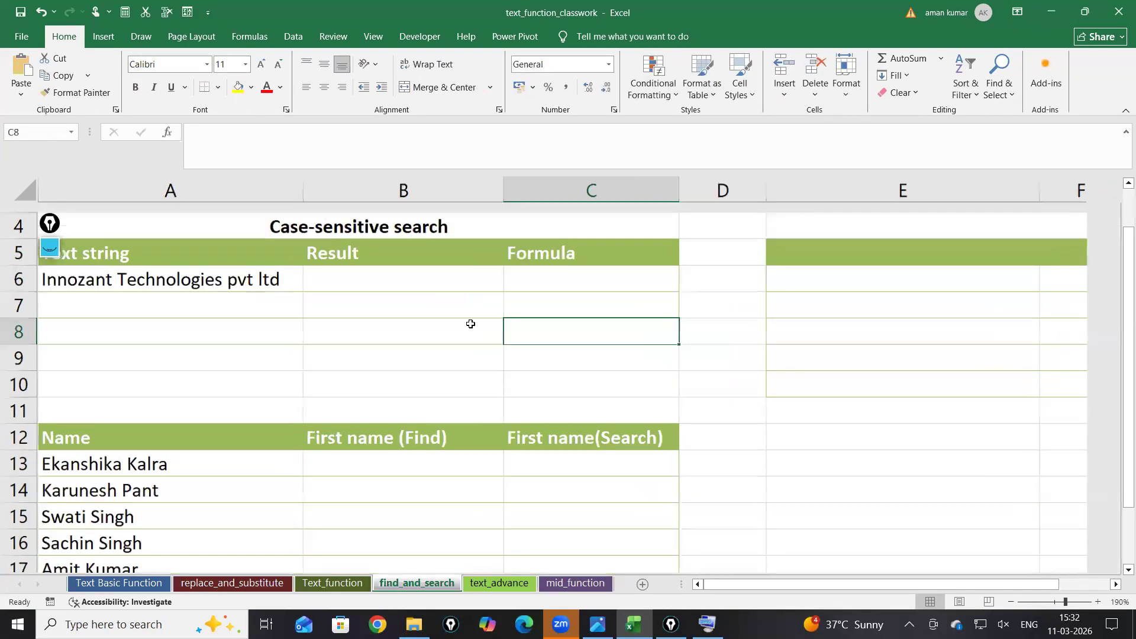
scroll(621, 482, "up", 2)
scroll(853, 588, "left", 2)
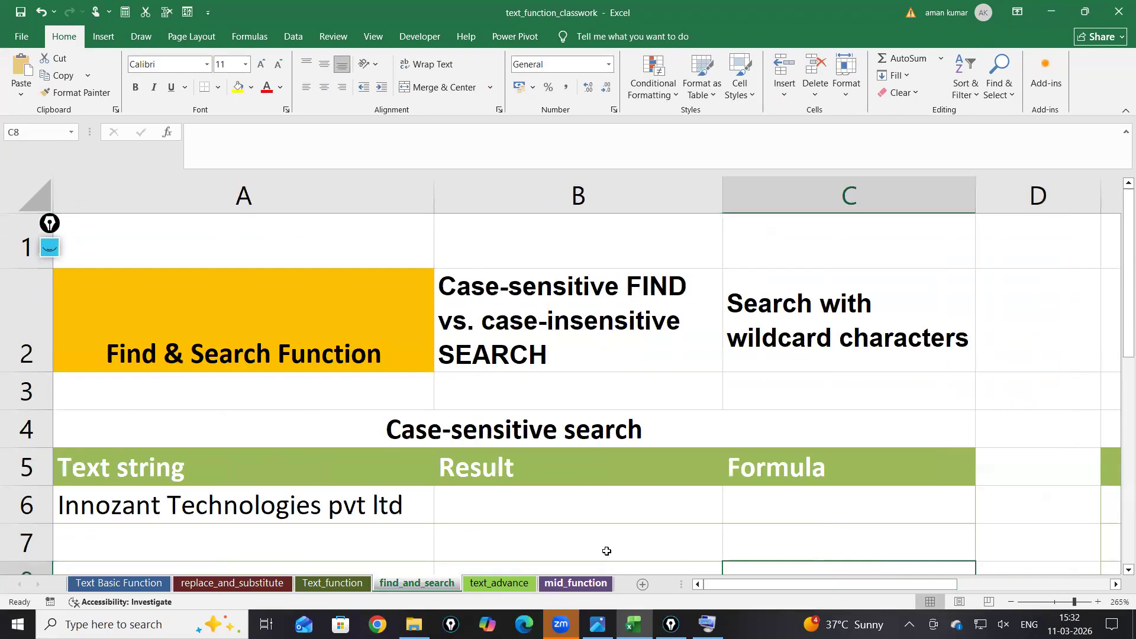
scroll(563, 381, "down", 3)
scroll(565, 387, "up", 1)
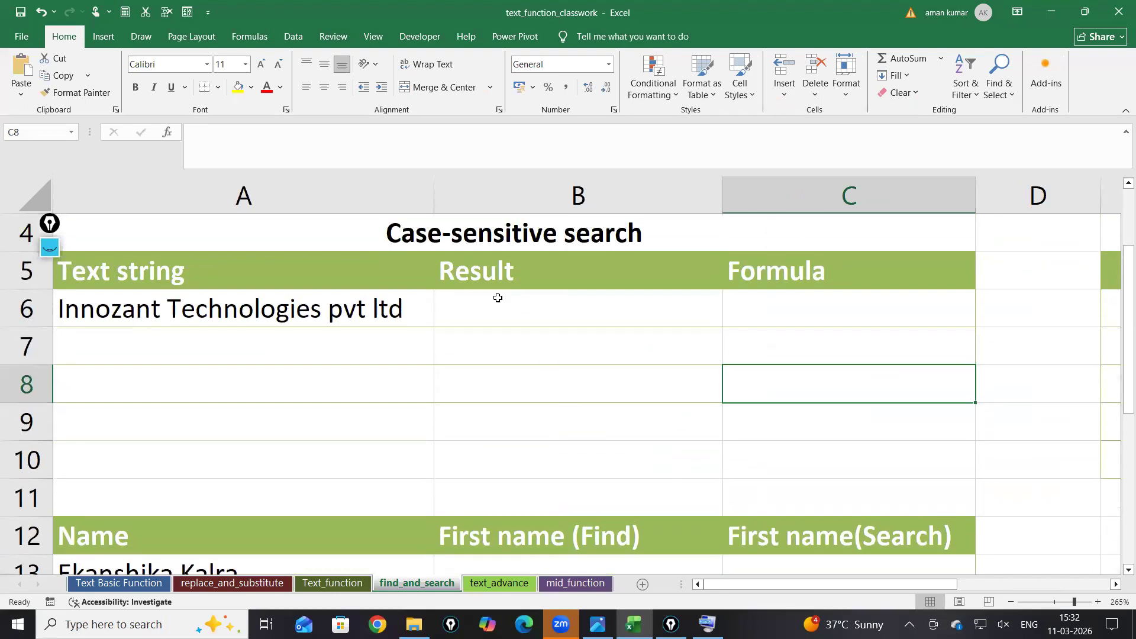
Step: Enter =FIND("T",A6) in B6, then prefix it with an apostrophe so the formula shows as text
left_click(502, 312)
type("=fin")
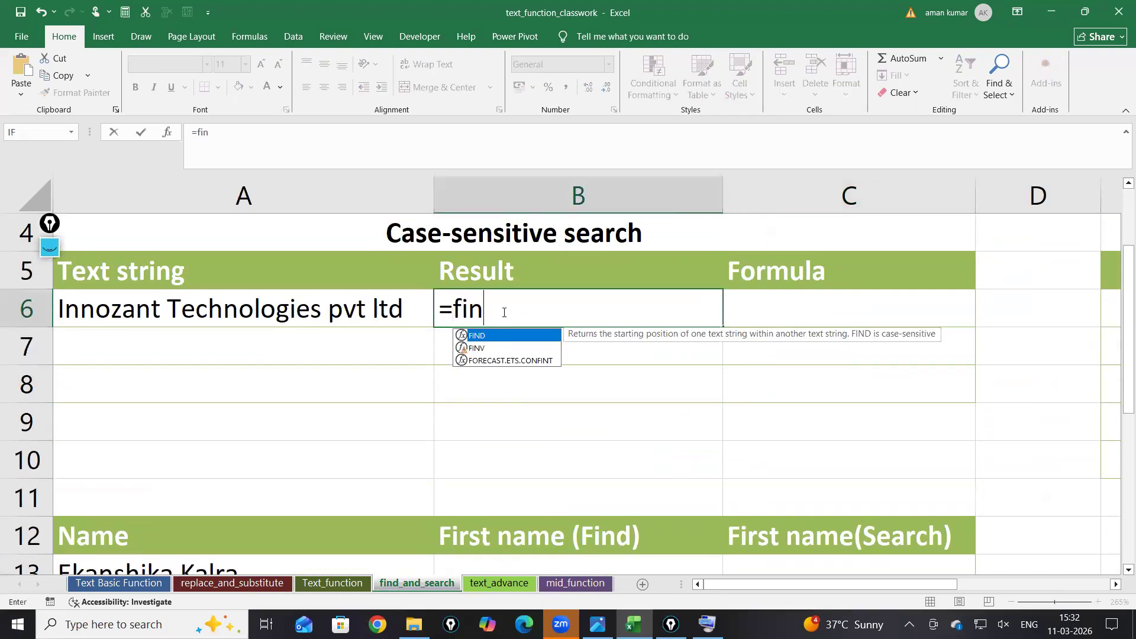
key("Tab")
type("\"")
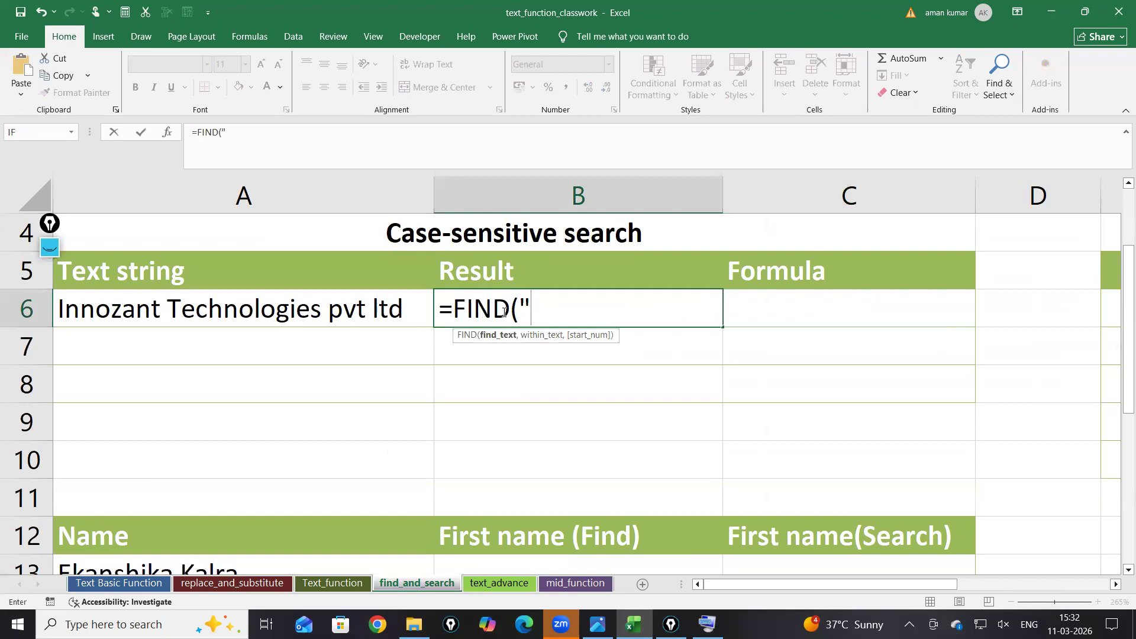
type("T\",")
left_click(303, 335)
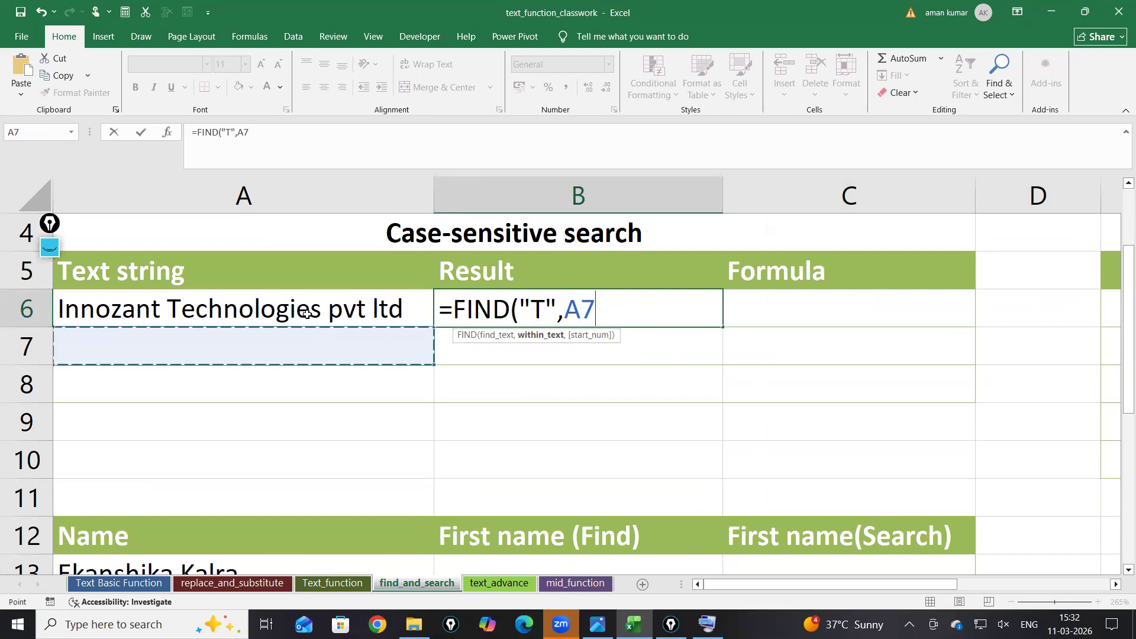
left_click(308, 313)
type(")")
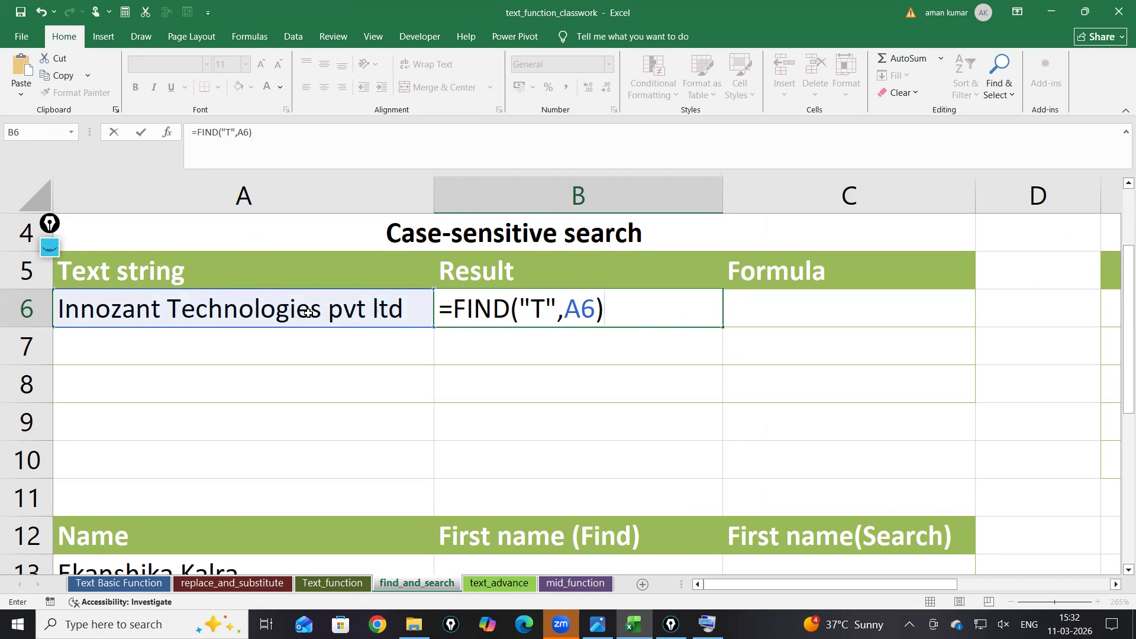
key("Return")
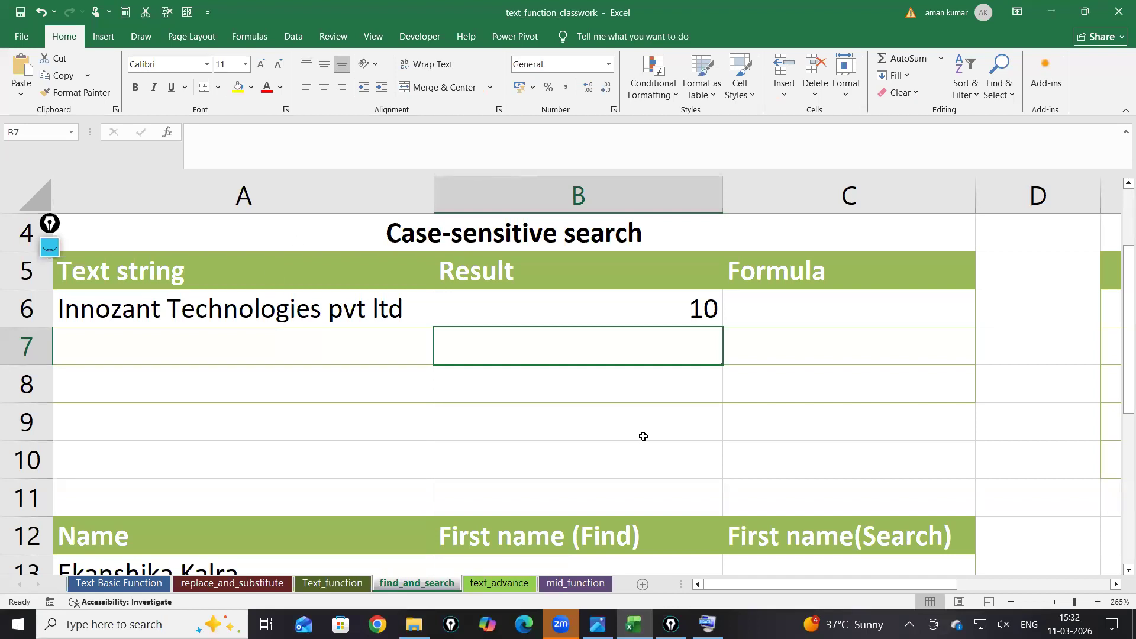
double_click(628, 316)
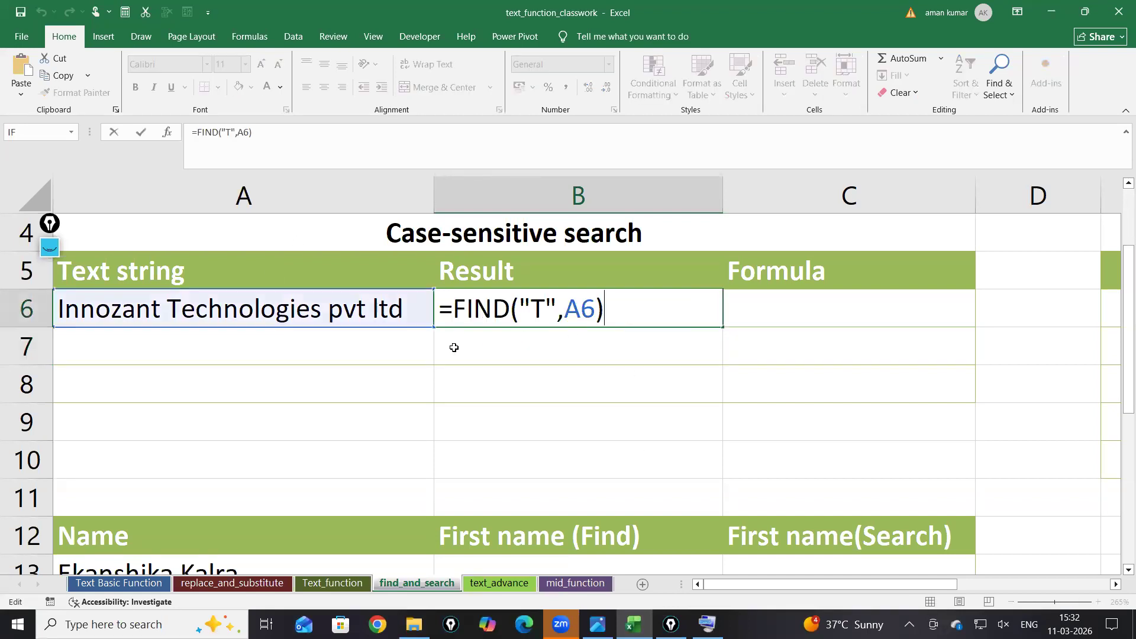
left_click(443, 312)
type("'")
key("Return")
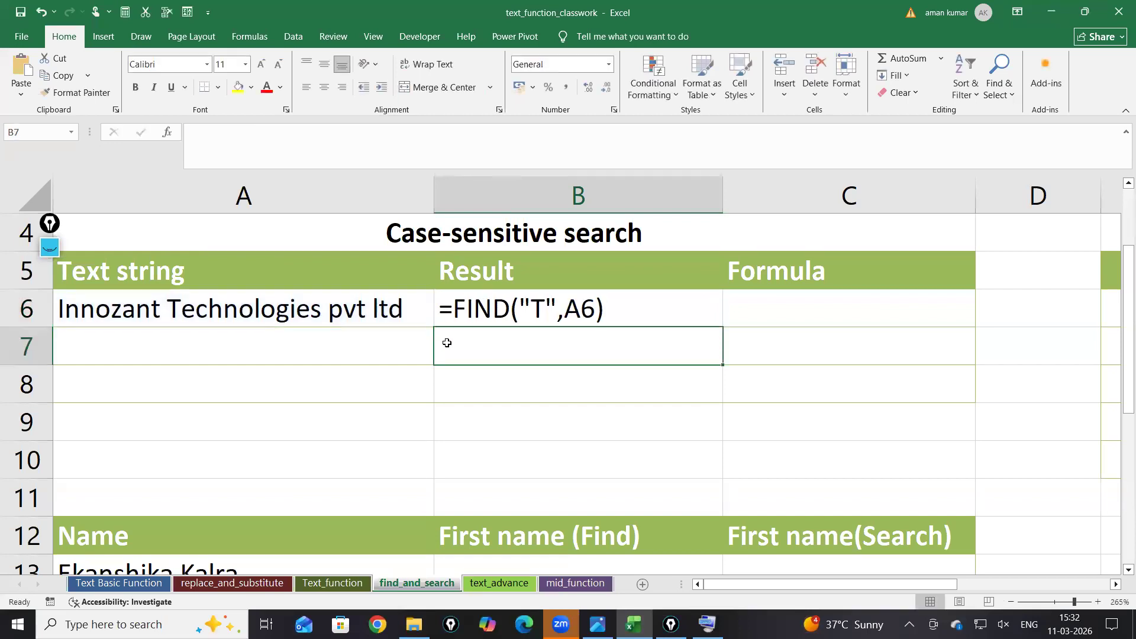
Step: Enter =FIND("t",A6) in B7 and apostrophe-prefix it to display the formula text
type("=fin")
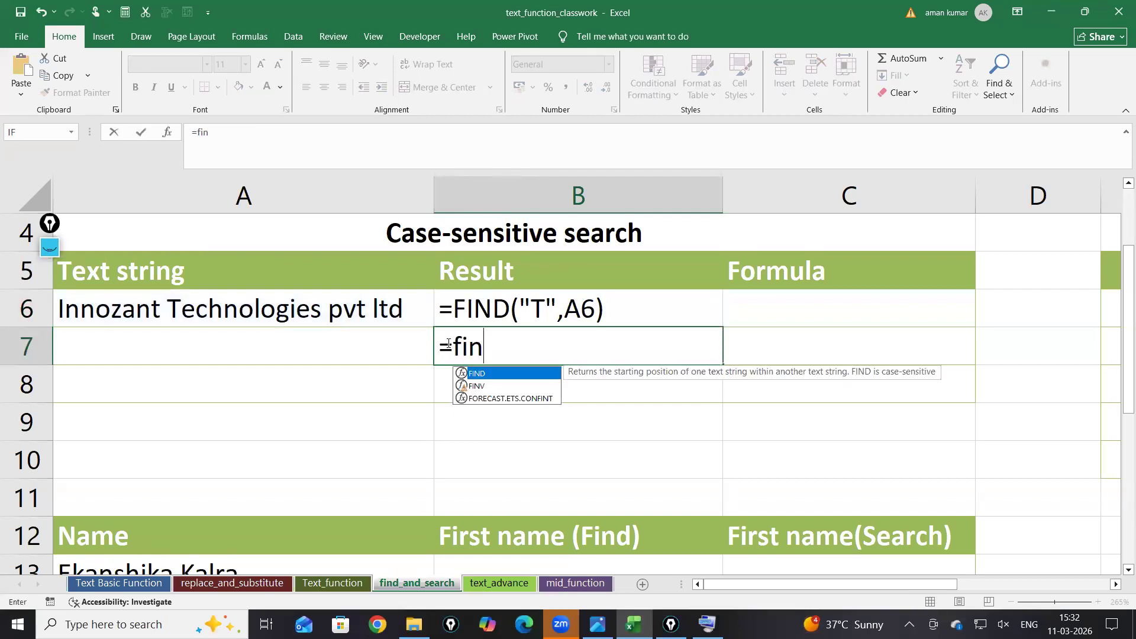
key("Tab")
type("\"t\",")
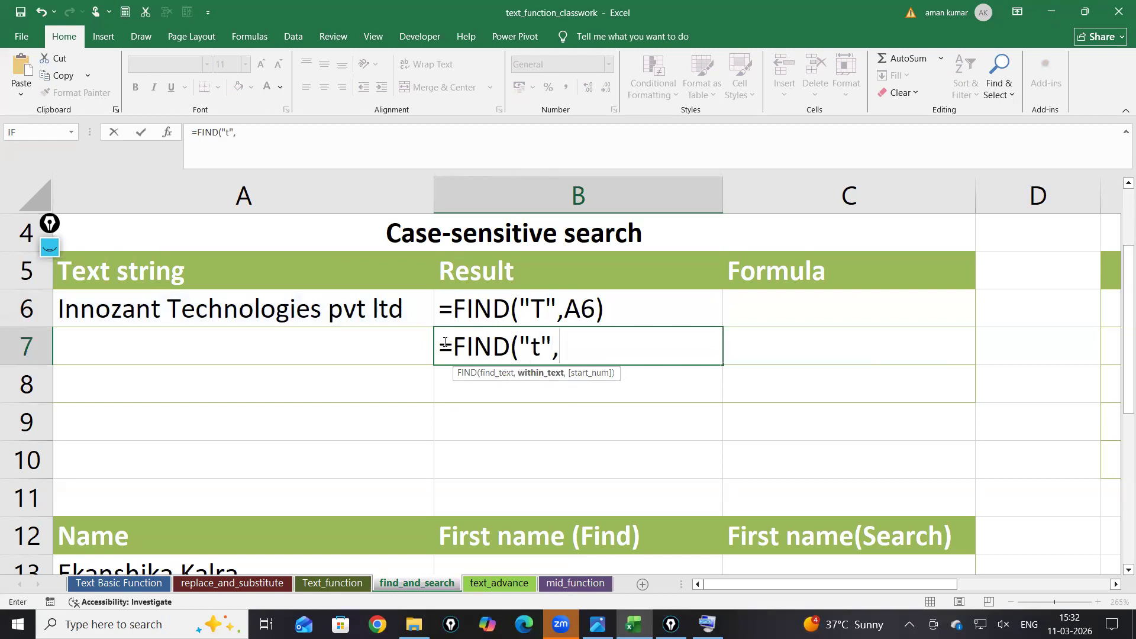
left_click(253, 314)
key("Return")
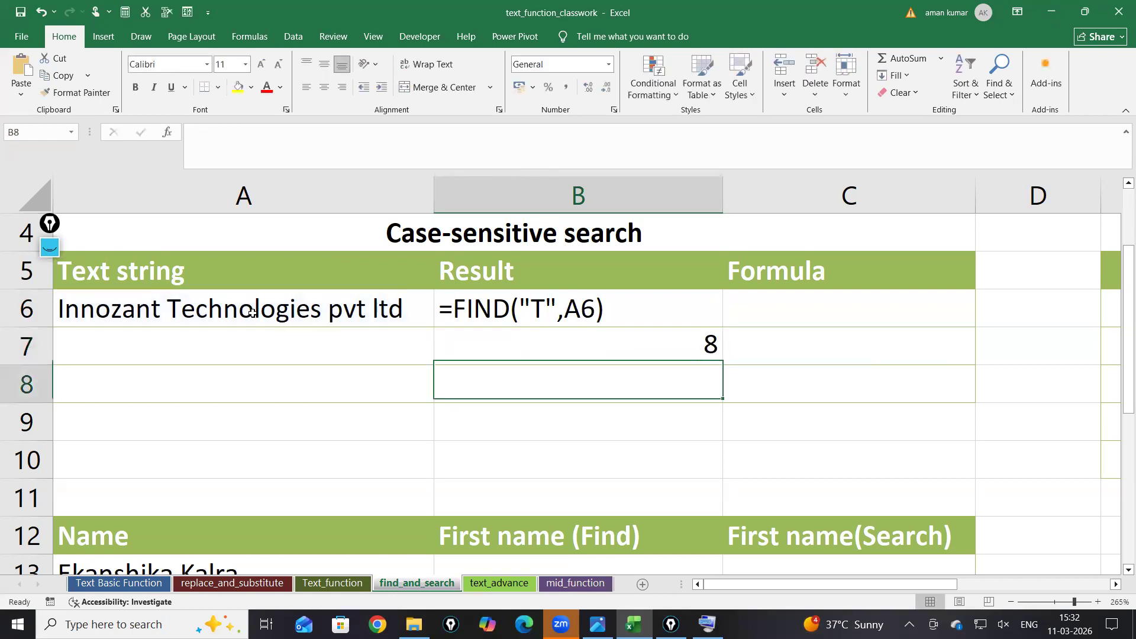
double_click(536, 348)
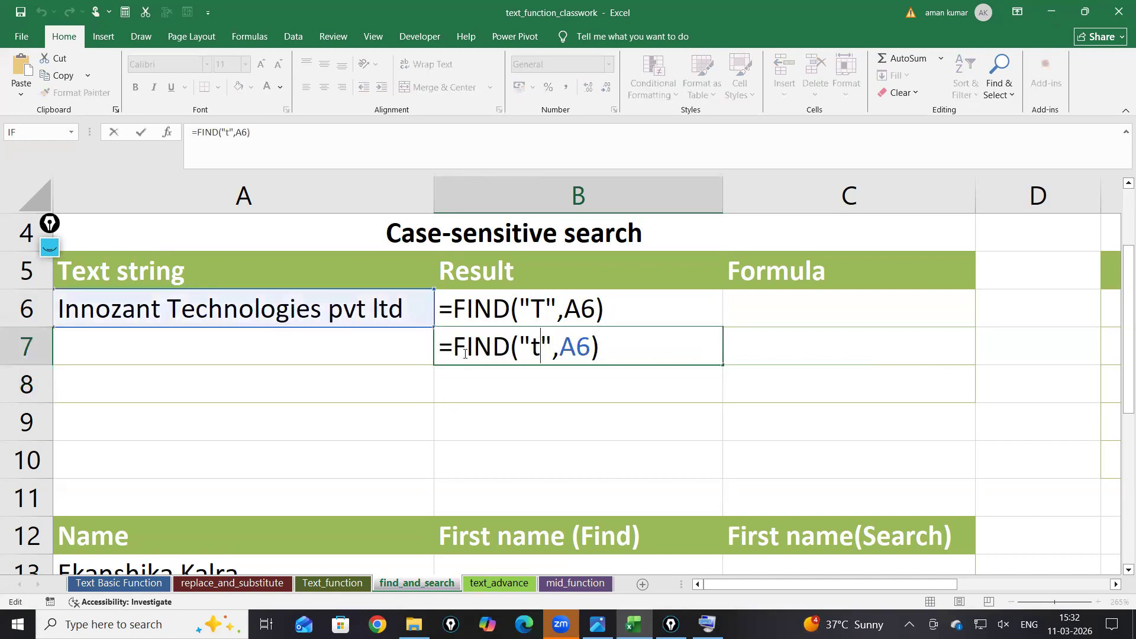
left_click(441, 344)
type("'")
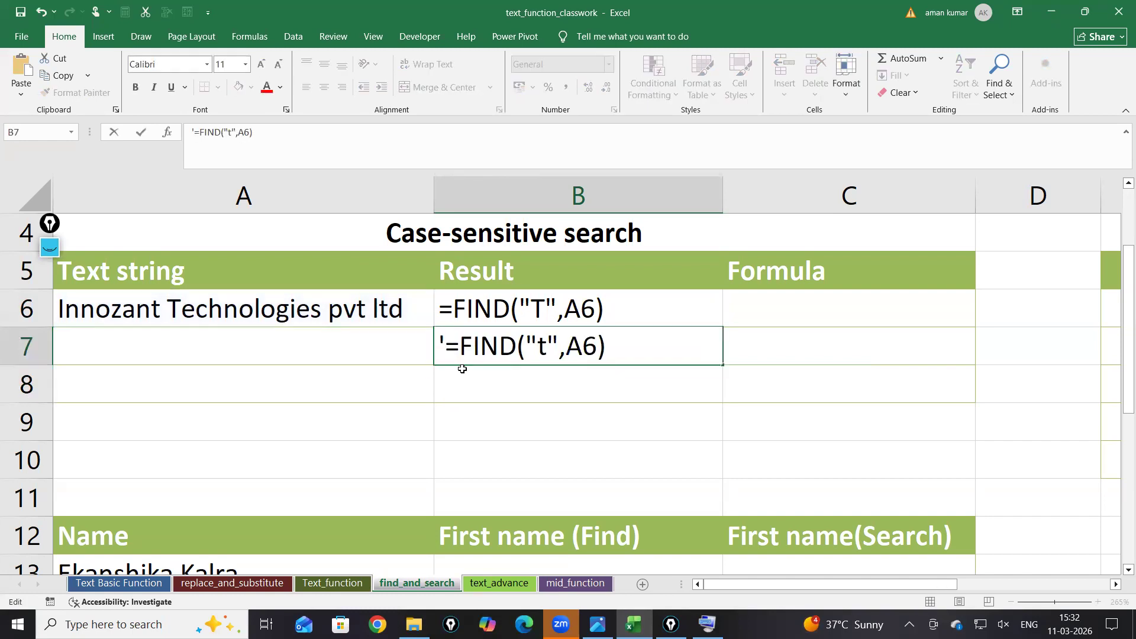
key("Return")
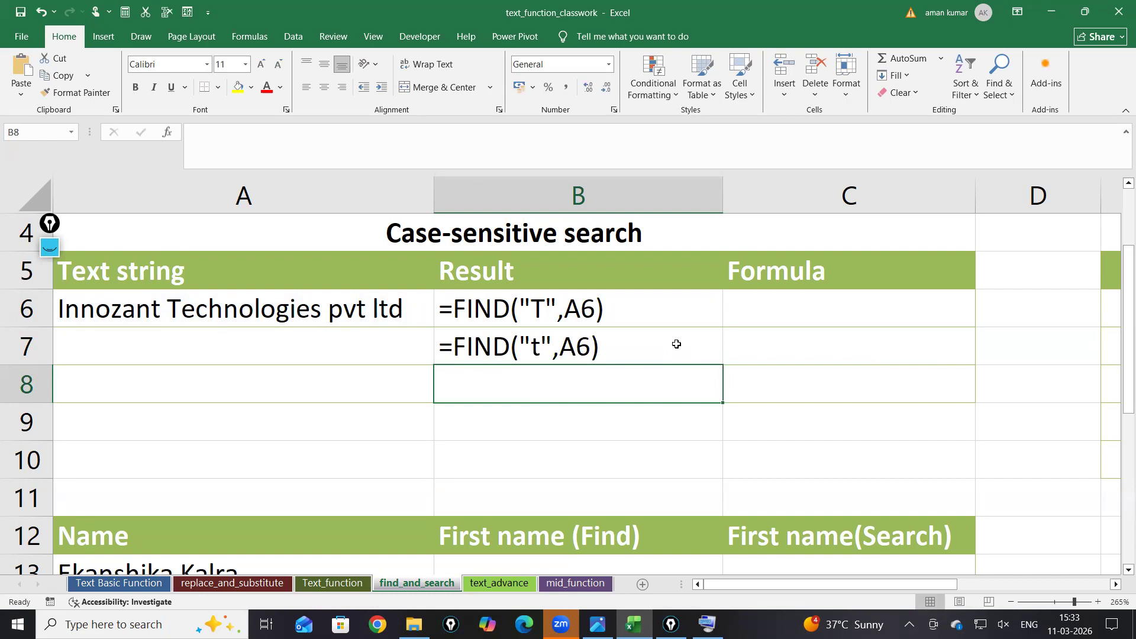
left_click(49, 248)
left_click(52, 390)
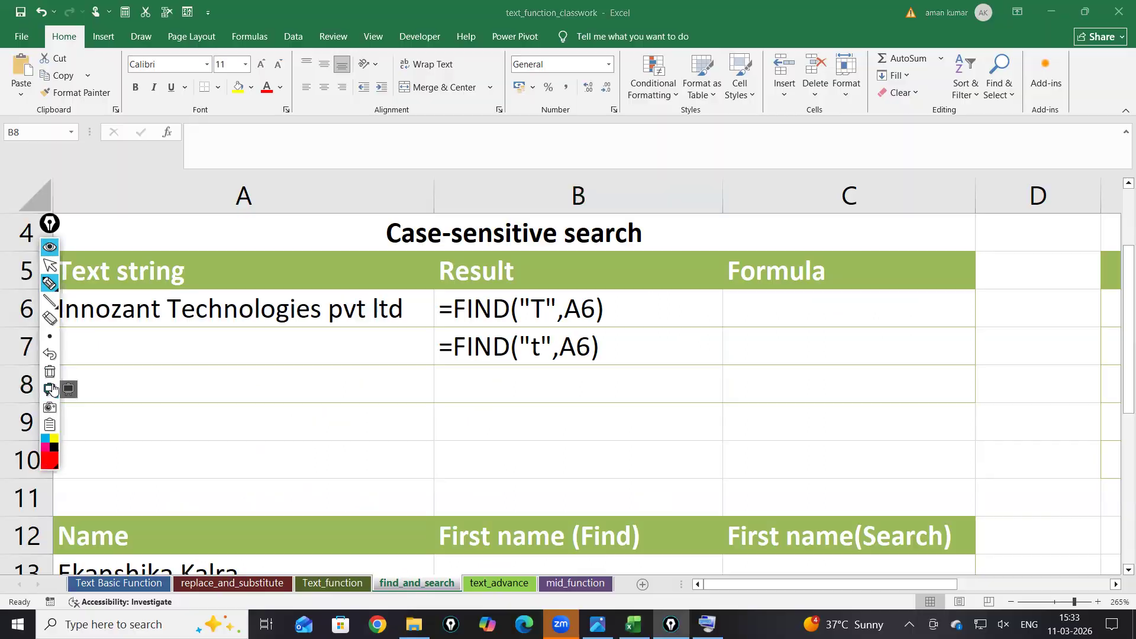
left_click(54, 447)
left_click_drag(625, 309, 654, 318)
mouse_move(677, 297)
left_mouse_down()
mouse_move(678, 318)
mouse_move(696, 299)
left_mouse_up()
left_click_drag(621, 348, 648, 346)
left_click_drag(622, 356, 701, 353)
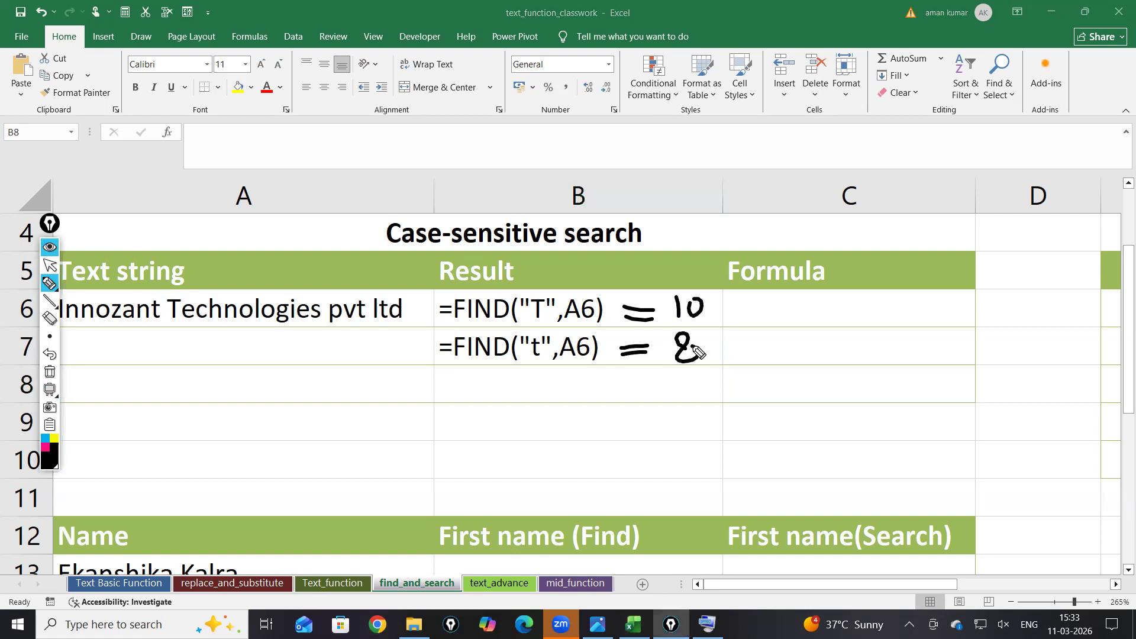
left_click_drag(53, 245, 95, 450)
left_click_drag(67, 329, 53, 398)
mouse_move(77, 324)
left_mouse_down()
mouse_move(81, 388)
mouse_move(98, 364)
mouse_move(108, 395)
left_mouse_up()
mouse_move(98, 319)
left_mouse_down()
mouse_move(125, 402)
mouse_move(145, 405)
left_mouse_up()
mouse_move(143, 320)
left_mouse_down()
mouse_move(165, 393)
mouse_move(194, 417)
left_mouse_up()
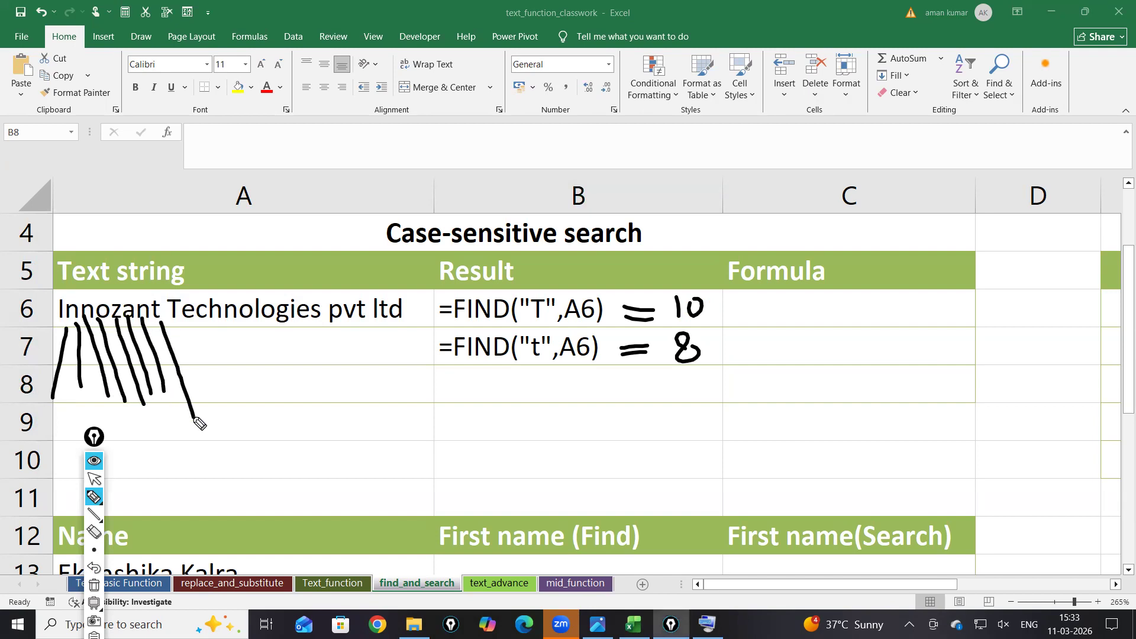
left_click_drag(189, 281, 154, 208)
left_click_drag(217, 259, 271, 228)
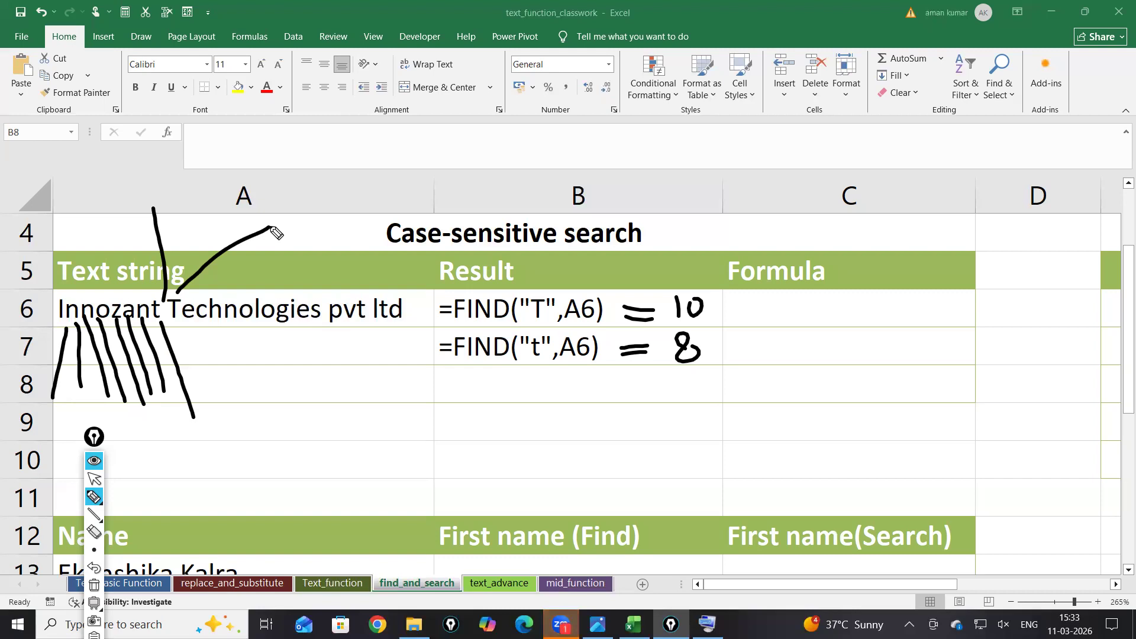
left_click(94, 460)
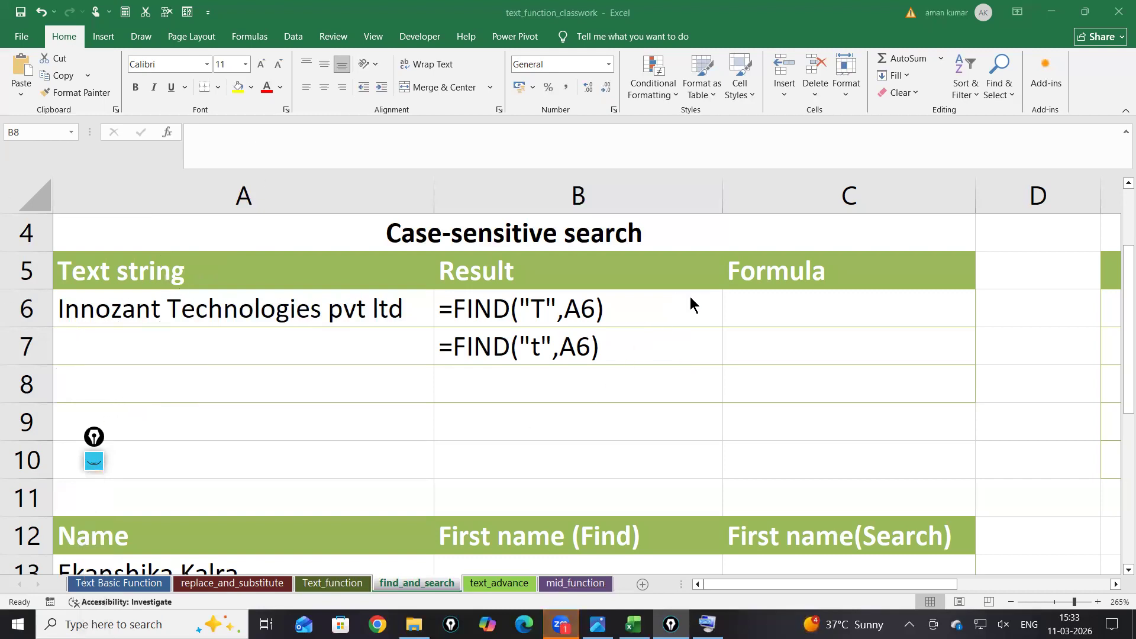
Step: Enter =SEARCH("T",A6) in C6
left_click(742, 304)
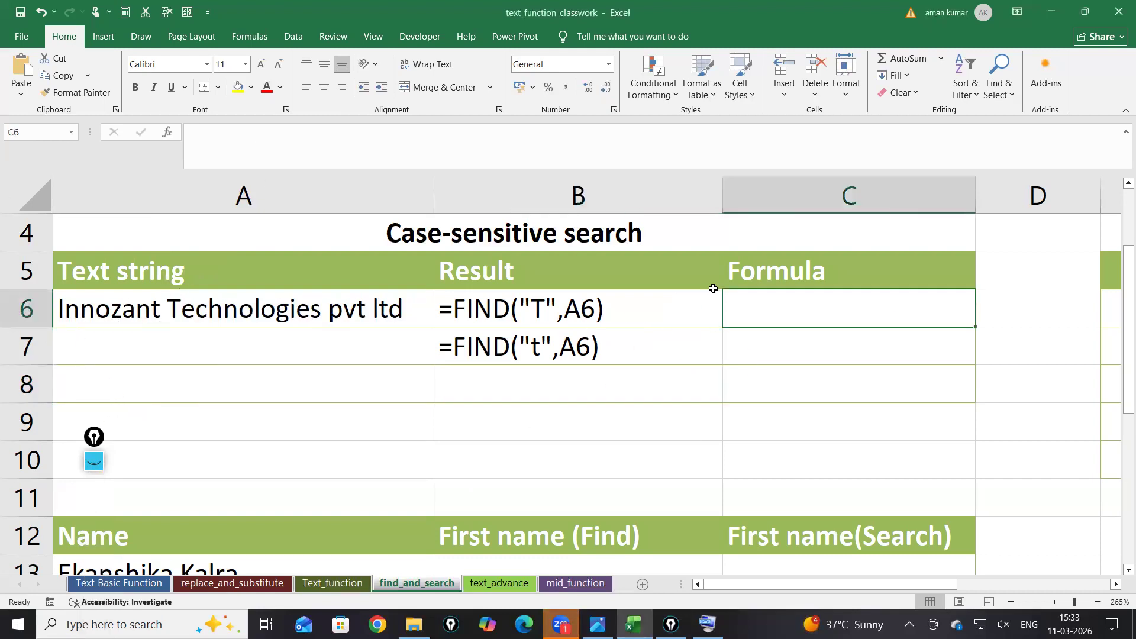
type("=se")
key("Tab")
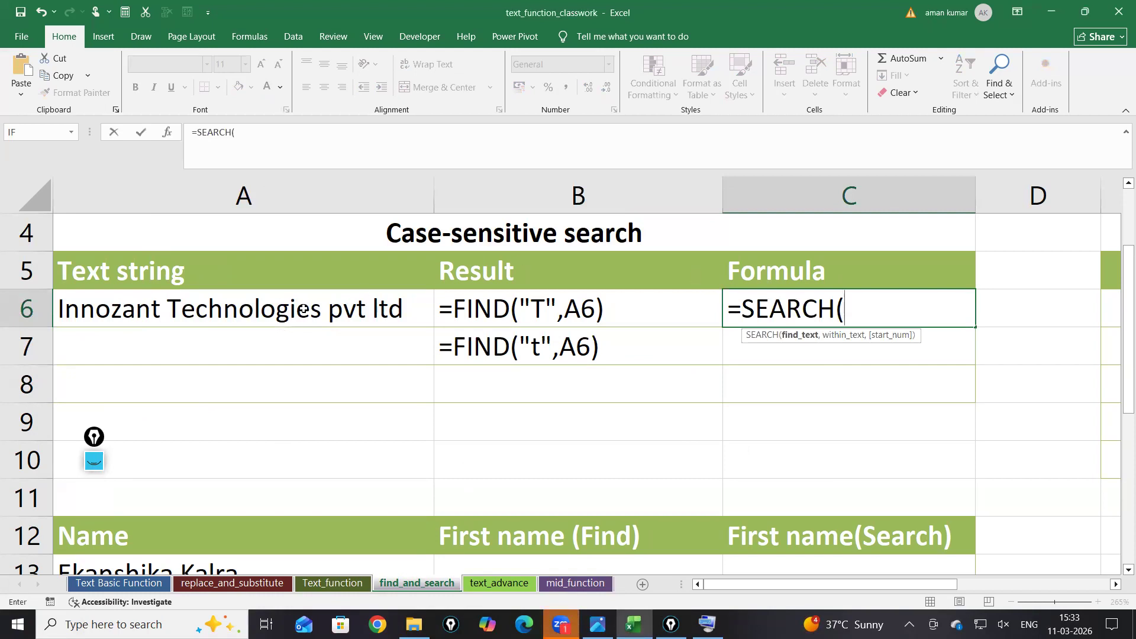
type("\"T\",")
left_click(352, 308)
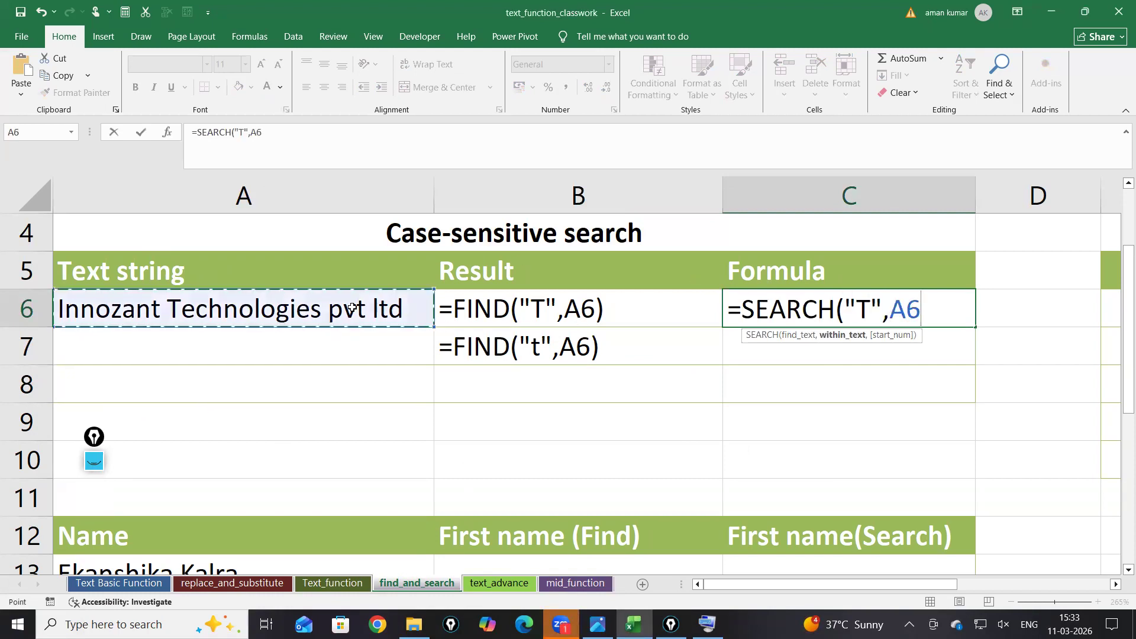
type(")")
key("Return")
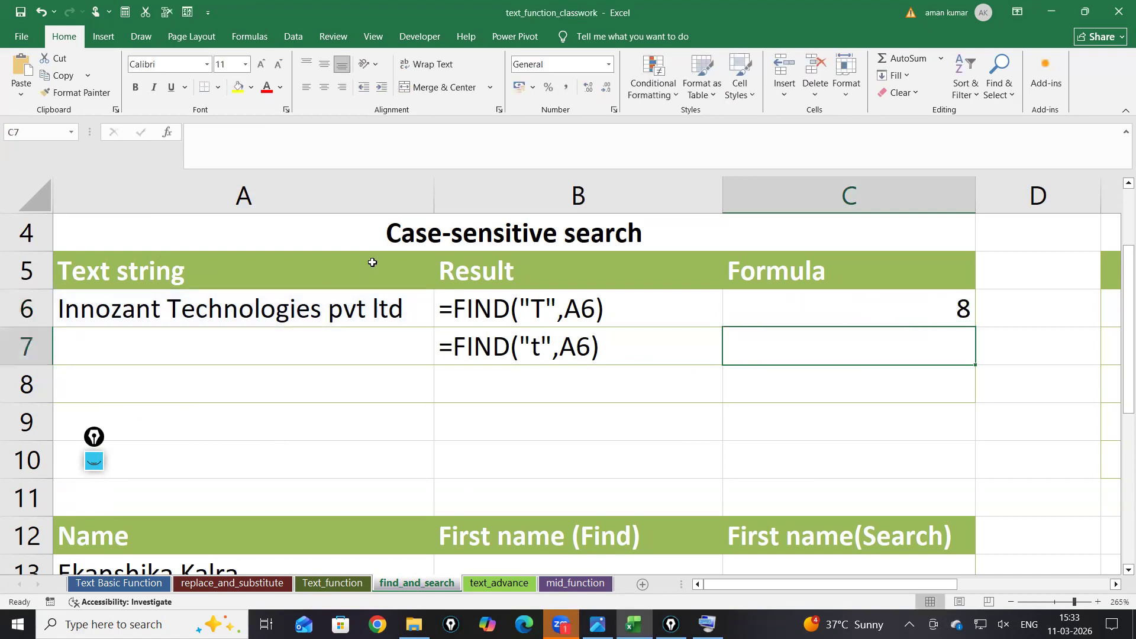
Step: Paste the =SEARCH("T",A6) formula into both C6 and C7
double_click(890, 313)
left_click(923, 316)
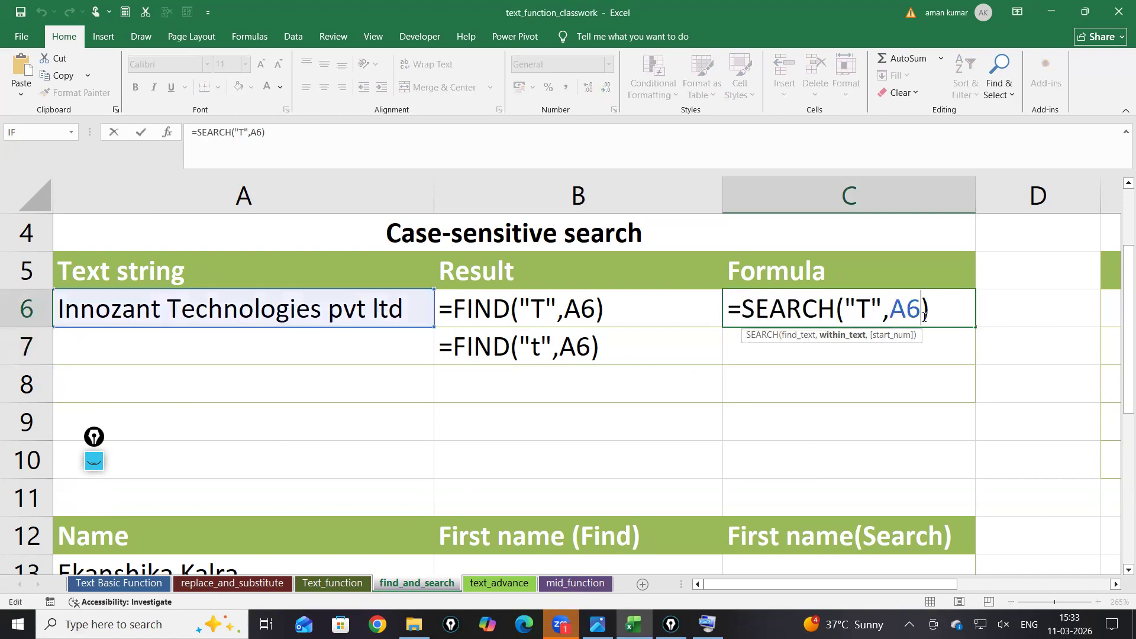
left_click_drag(925, 316, 618, 293)
type("=")
left_click(752, 350)
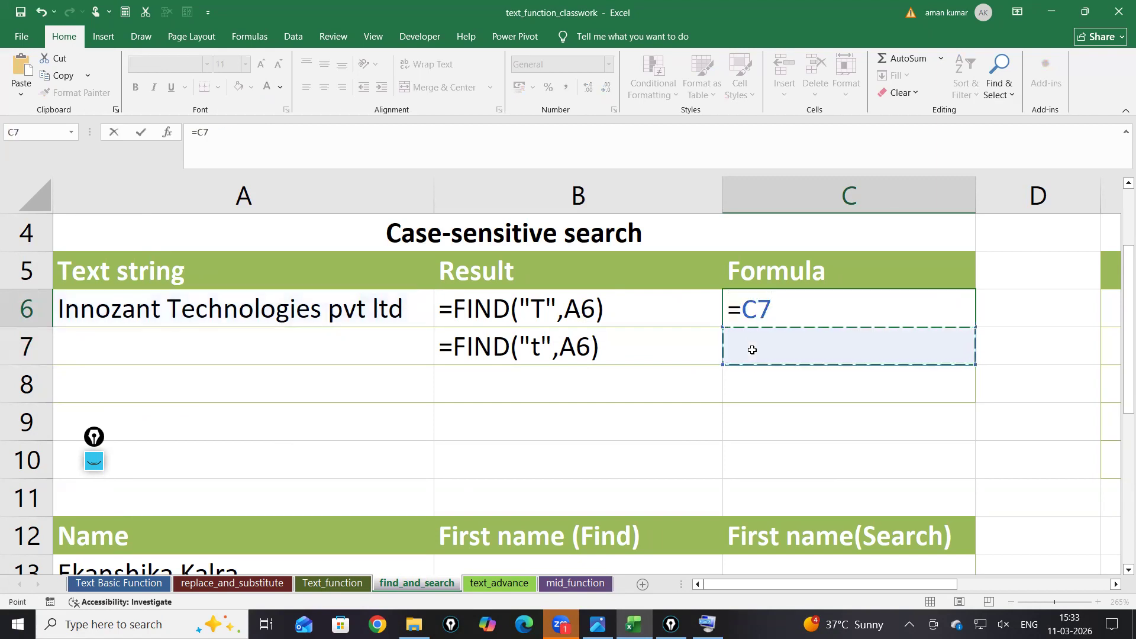
type("=SEARCH(\"T\",A6)")
key("ctrl+z")
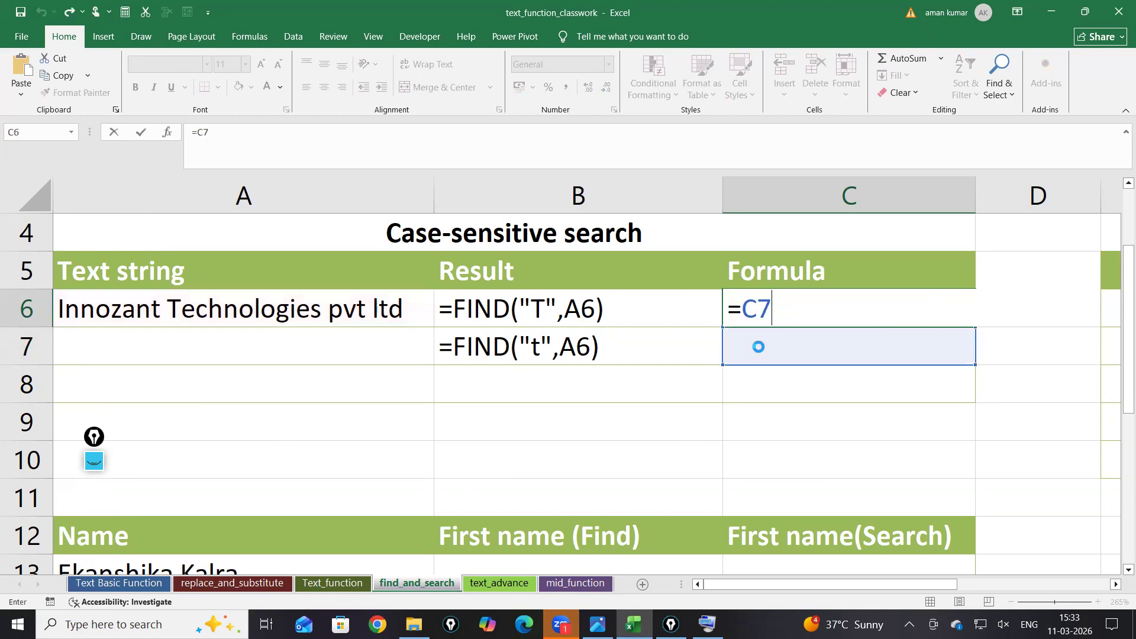
key("BackSpace")
key("BackSpace")
key("BackSpace")
key("Return")
type("=SEARCH(\"T\",A6)")
double_click(771, 354)
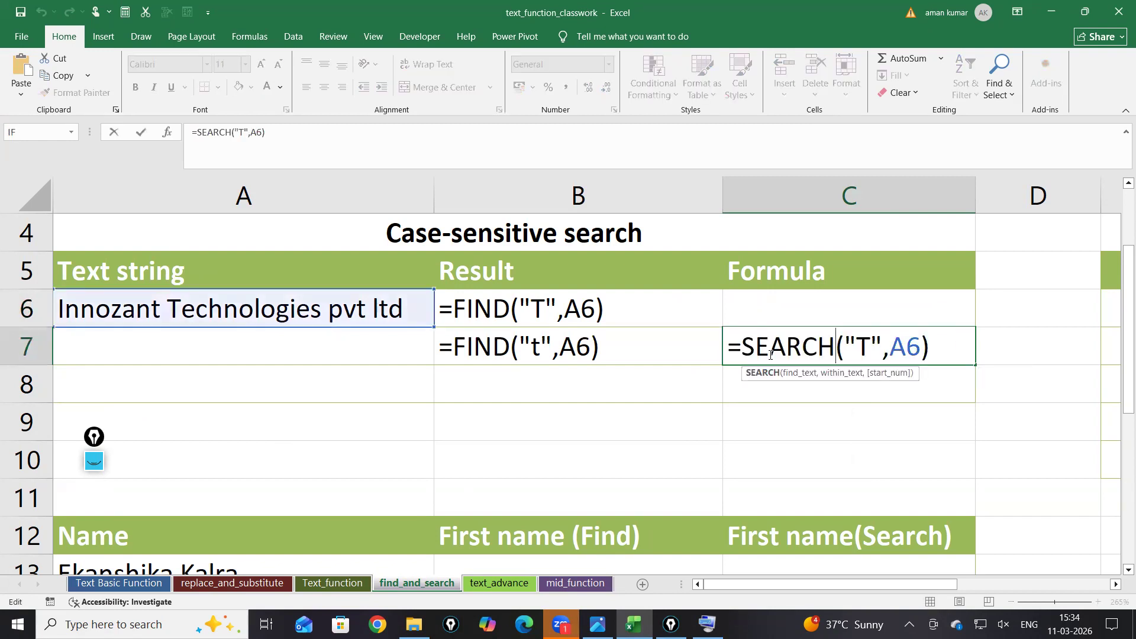
left_click(817, 314)
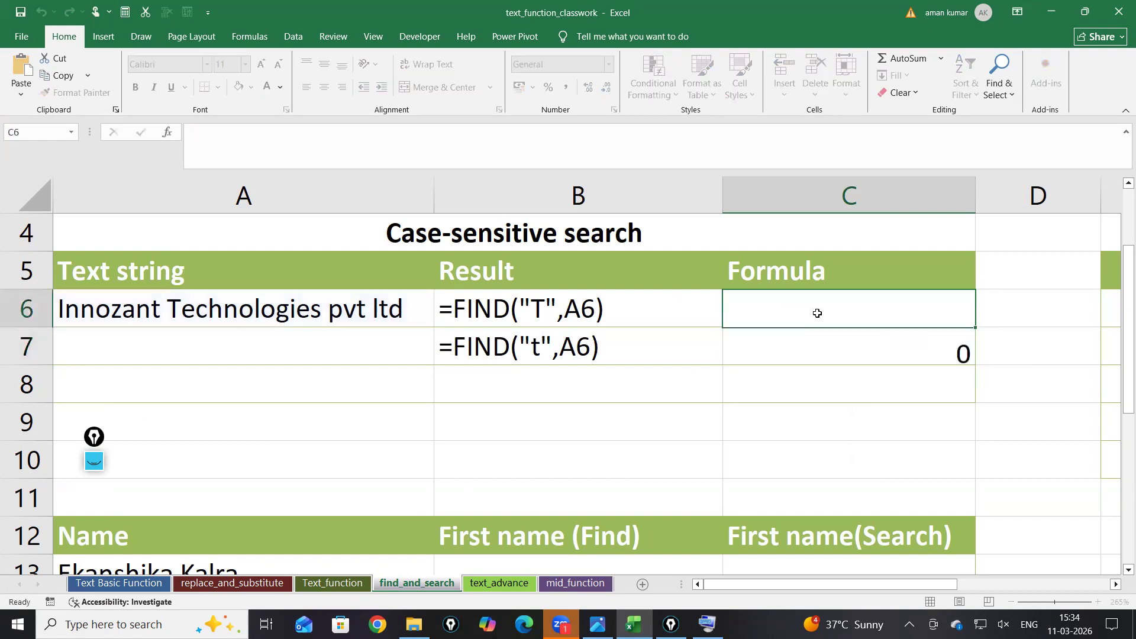
type("=SEARCH(\"T\",A6)")
Step: Change C7's search letter to lowercase t, making it =SEARCH("t",A6)
left_click(816, 352)
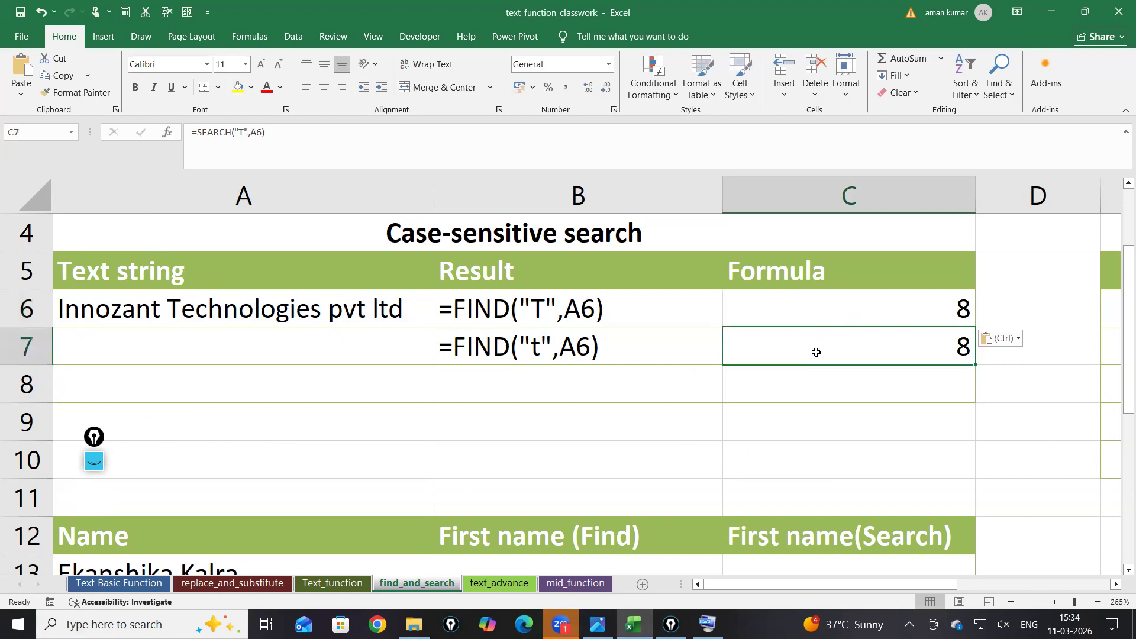
double_click(816, 353)
left_click(875, 355)
key("BackSpace")
type("t")
key("Return")
Step: Prefix C7 and C6 with an apostrophe so both SEARCH formulas show as text
double_click(845, 346)
left_click(726, 353)
type("'")
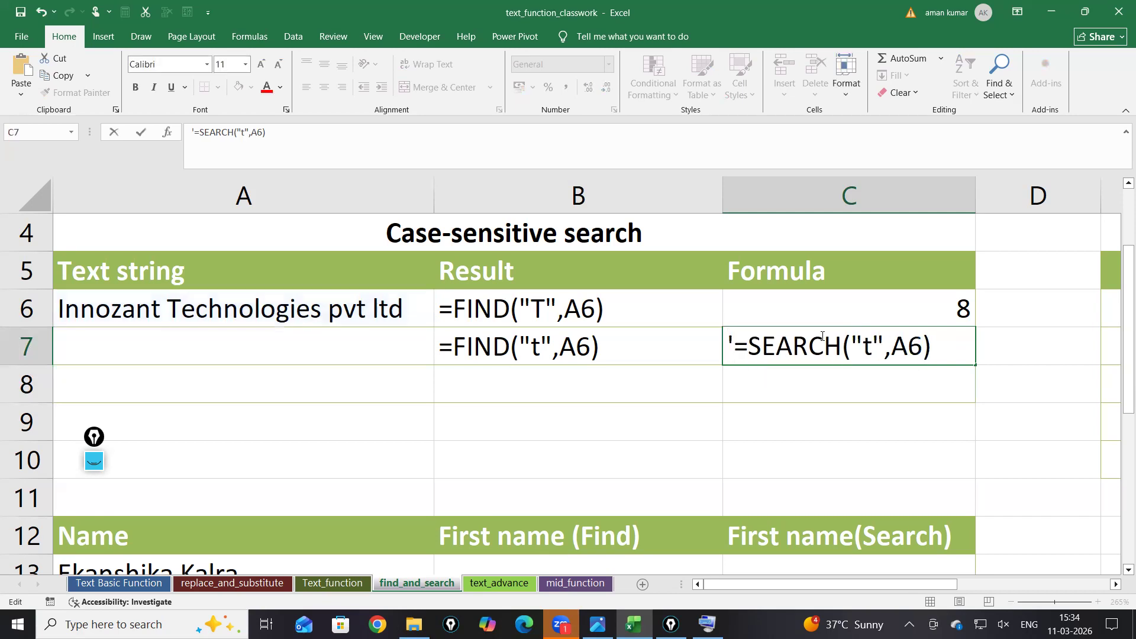
key("Return")
double_click(834, 308)
left_click(733, 319)
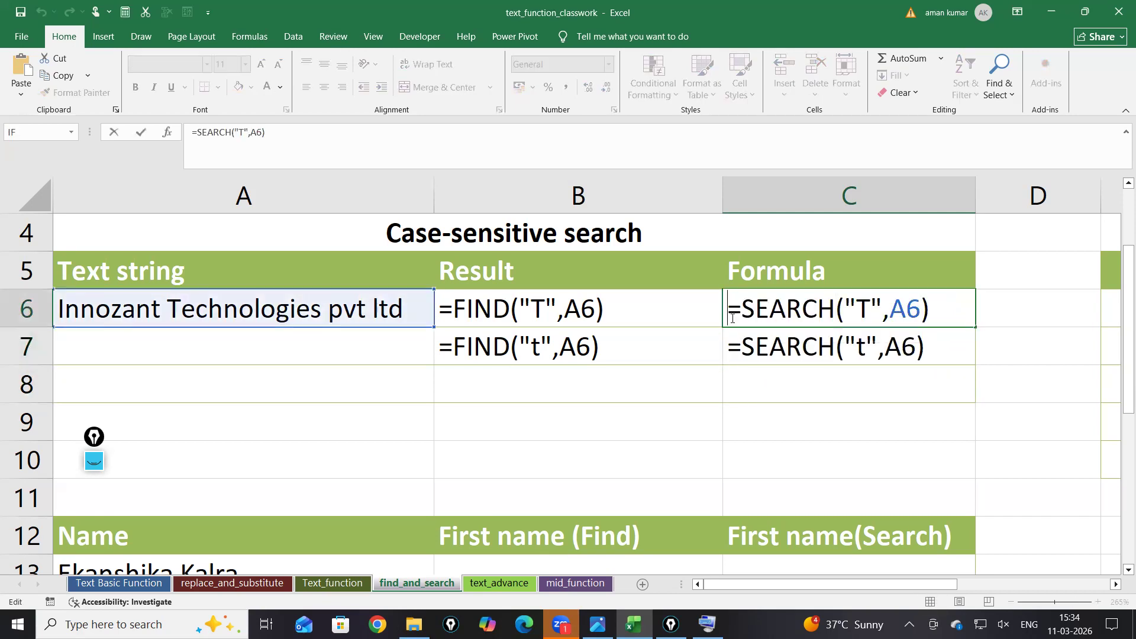
type("'")
key("Return")
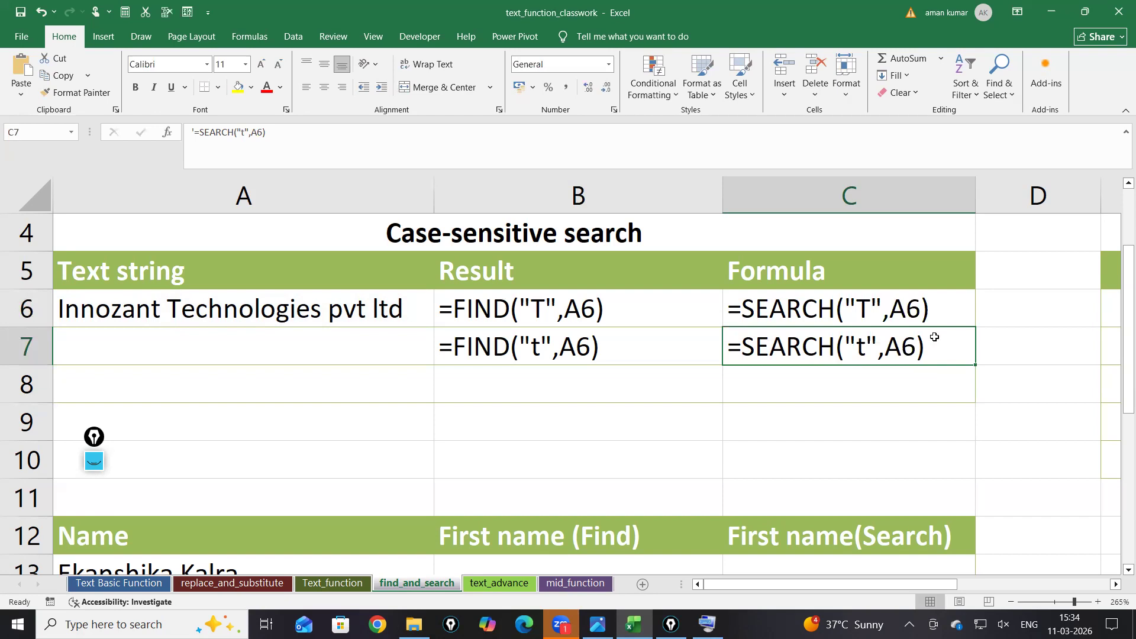
left_click_drag(96, 439, 84, 355)
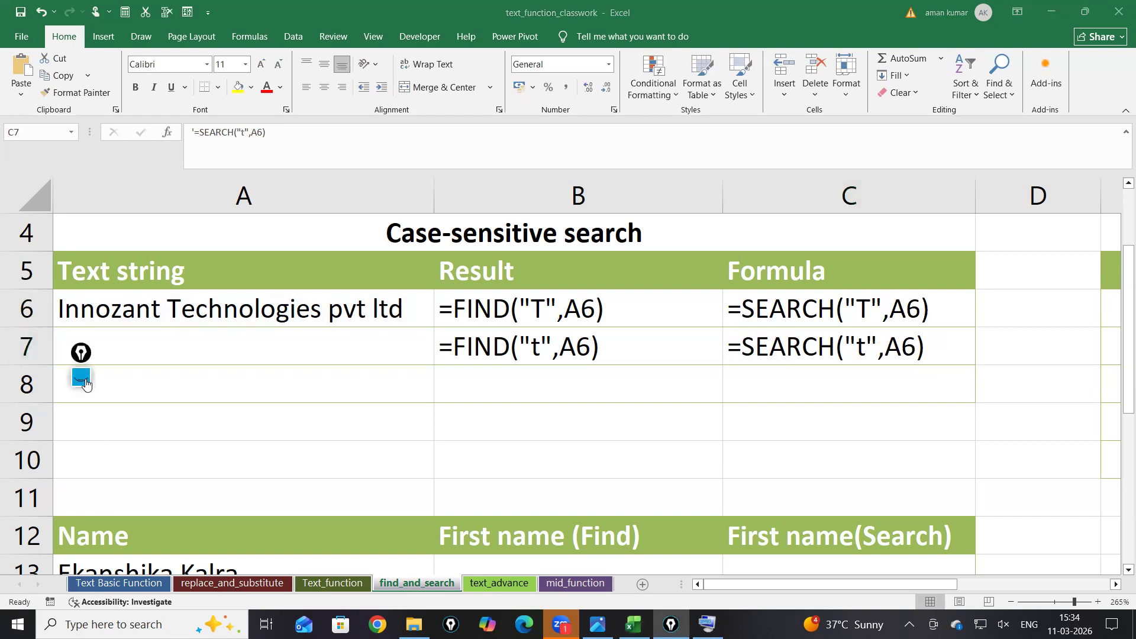
left_click(85, 381)
left_click(82, 501)
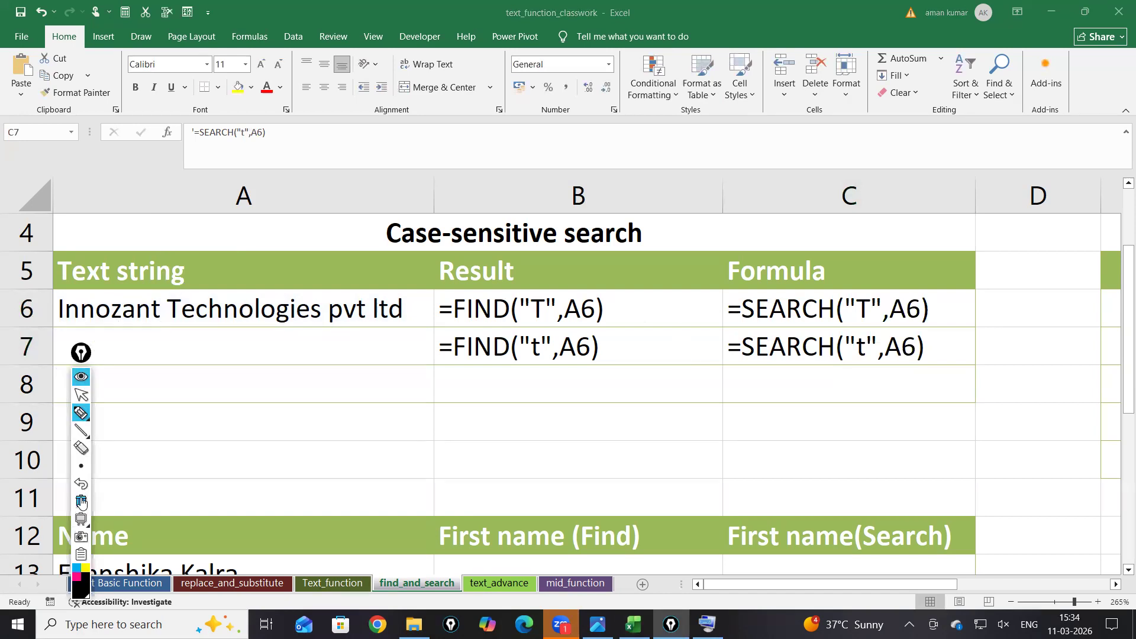
left_click_drag(599, 348, 658, 350)
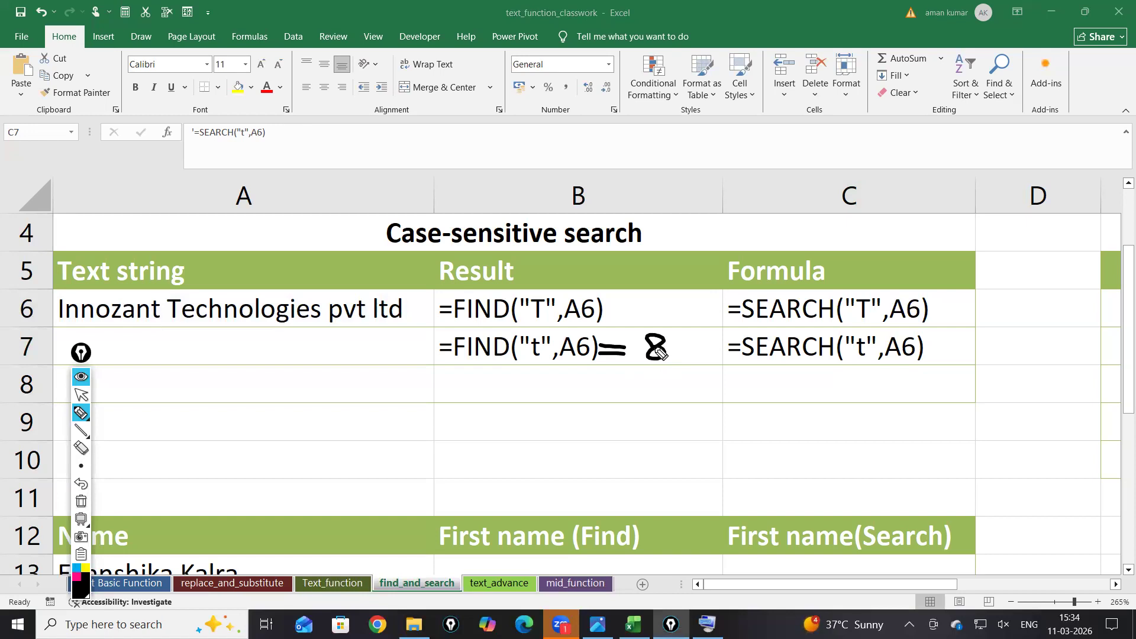
left_click_drag(358, 325, 357, 427)
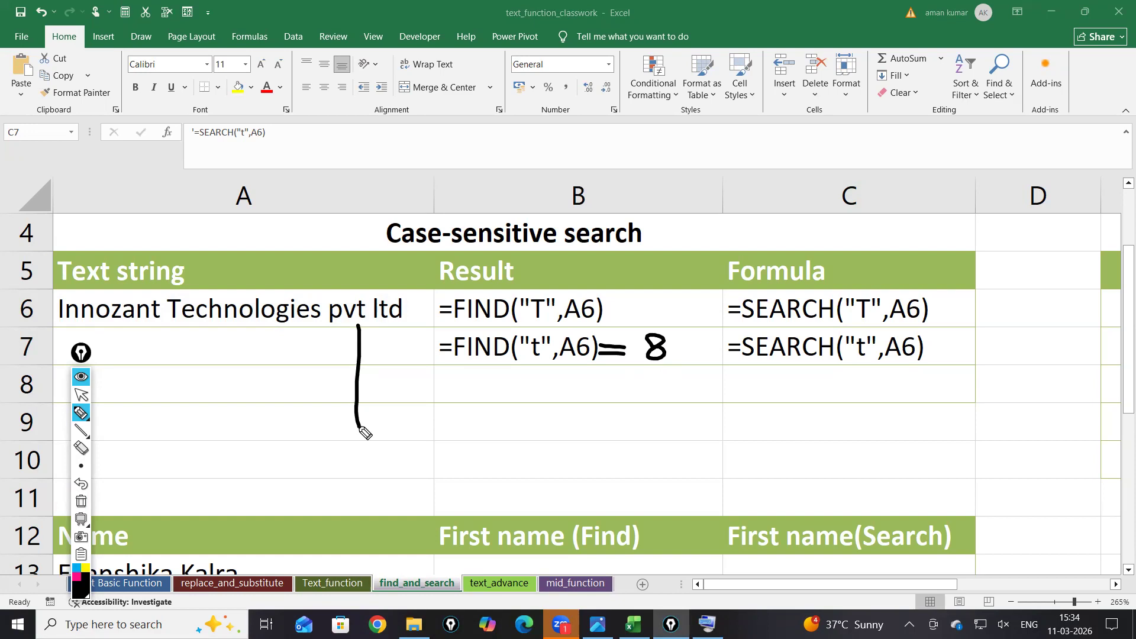
left_click(81, 376)
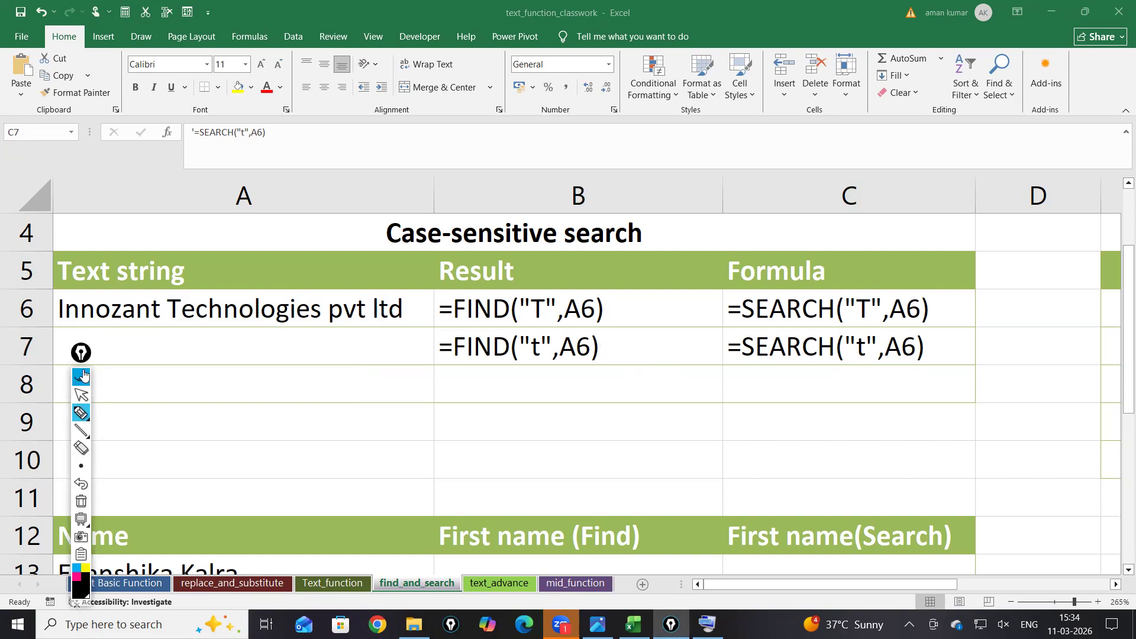
left_click(442, 384)
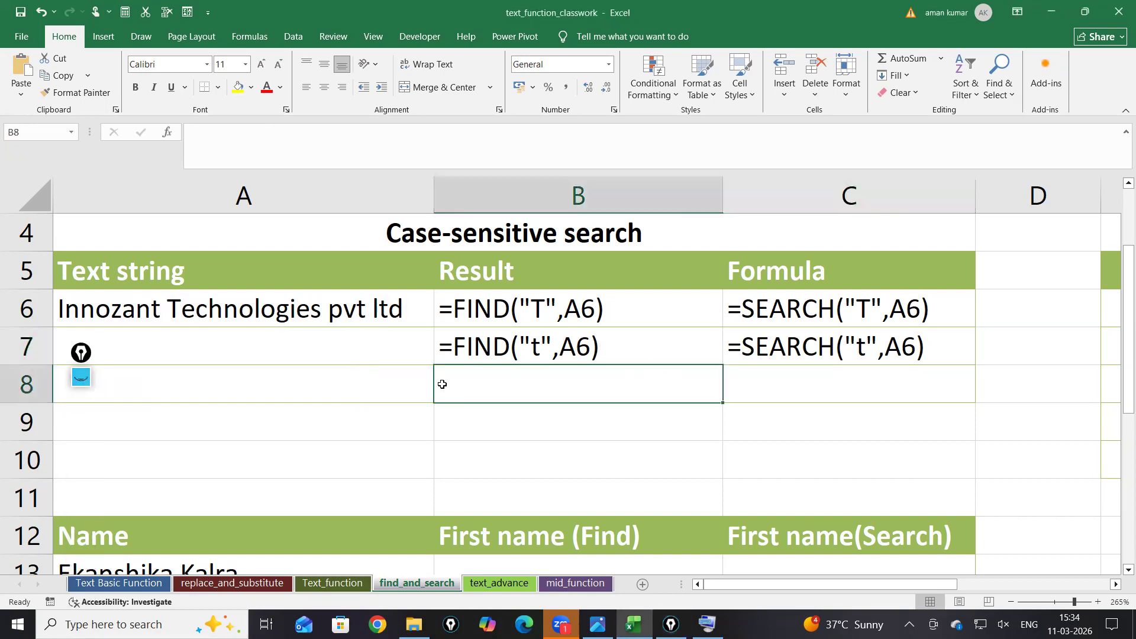
Step: Type =find into B8 using the on-screen keyboard, then minimize the keyboard
left_click(707, 625)
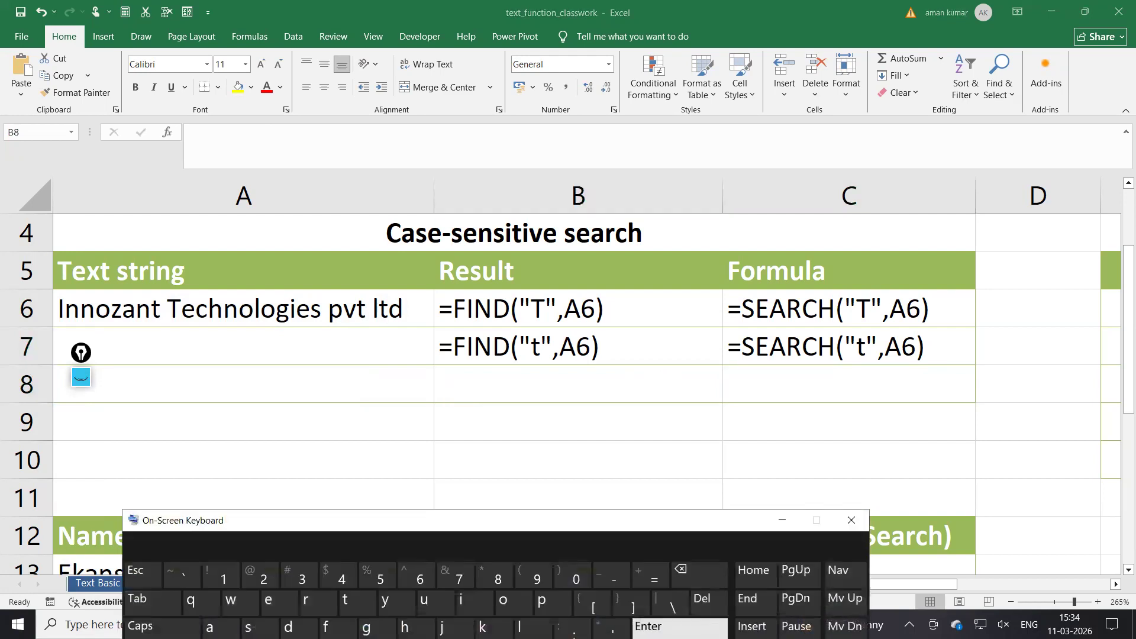
left_click_drag(385, 452, 196, 427)
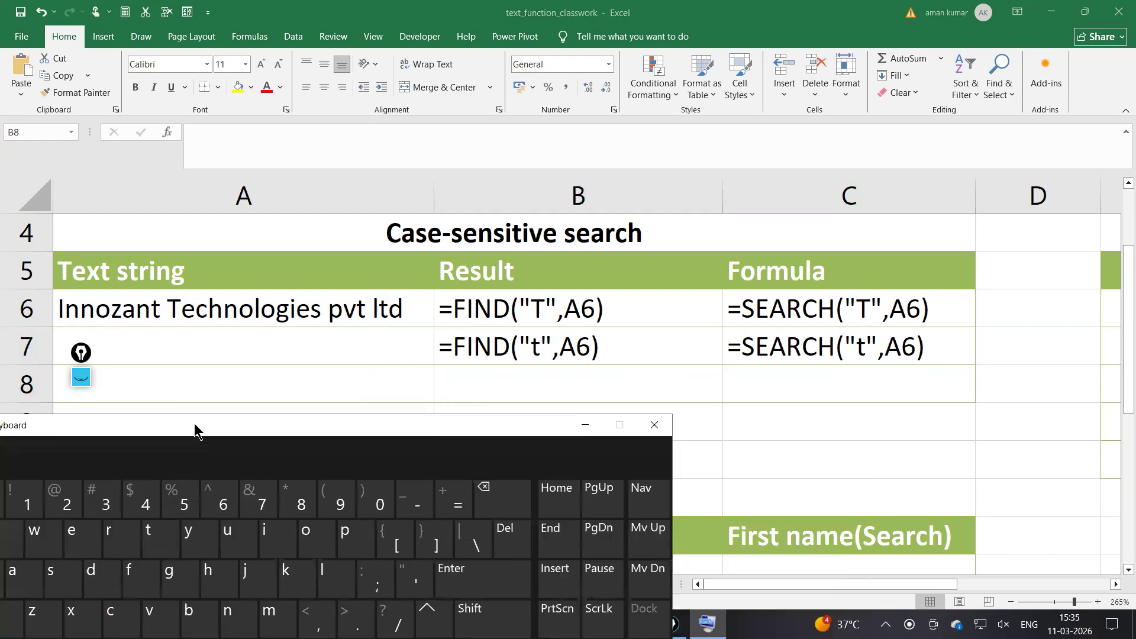
left_click(449, 382)
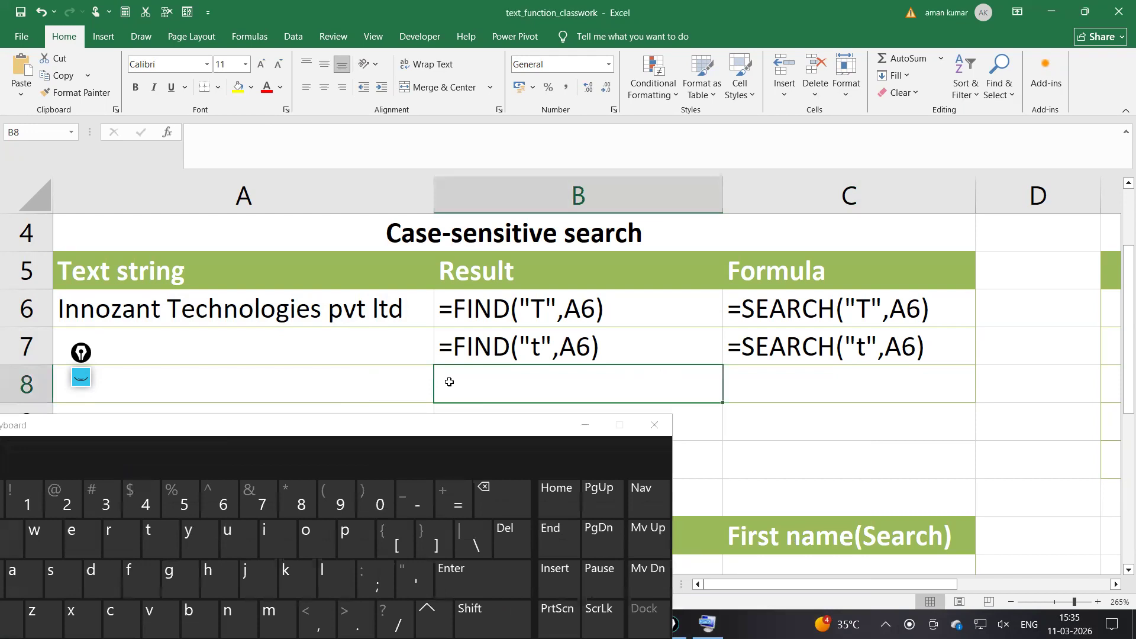
left_click(441, 502)
left_click(138, 577)
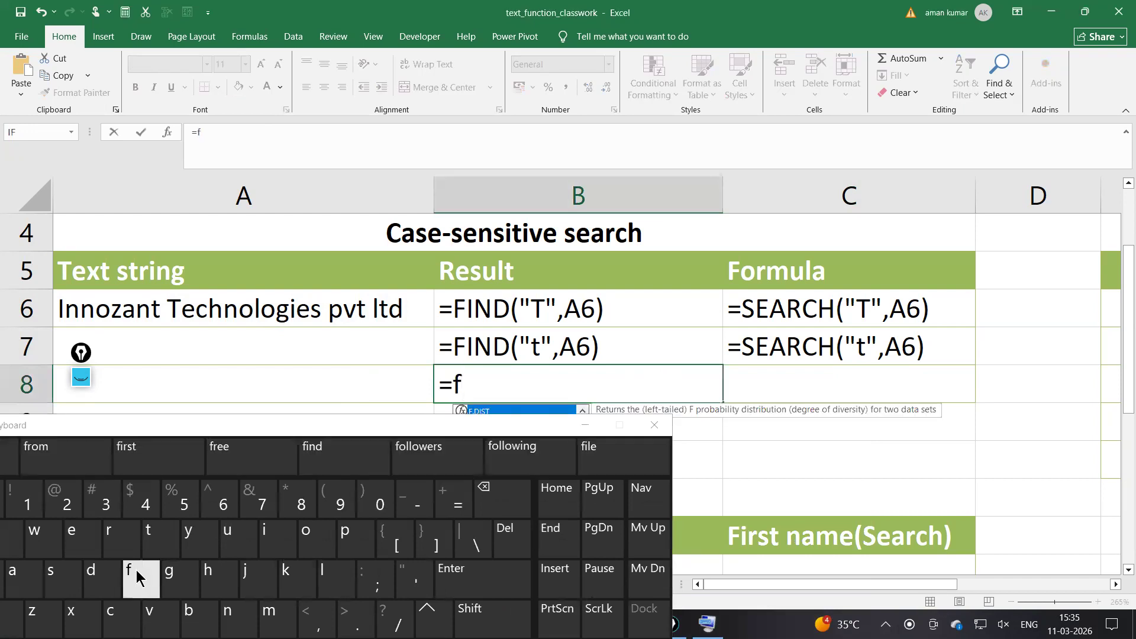
left_click(274, 536)
left_click(201, 618)
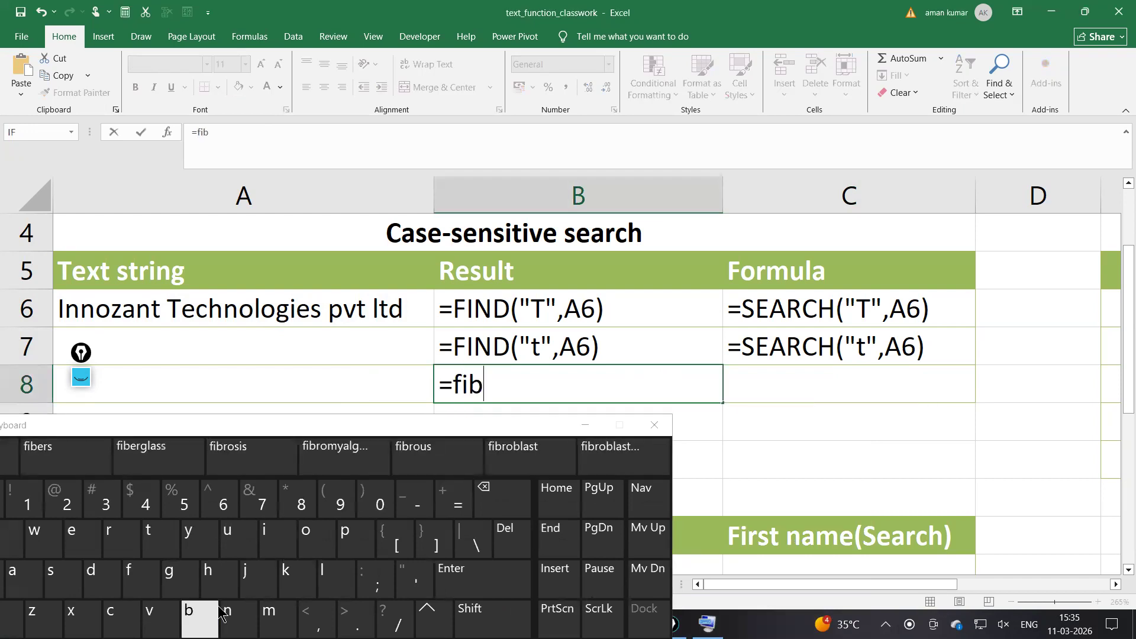
left_click(491, 496)
left_click(231, 616)
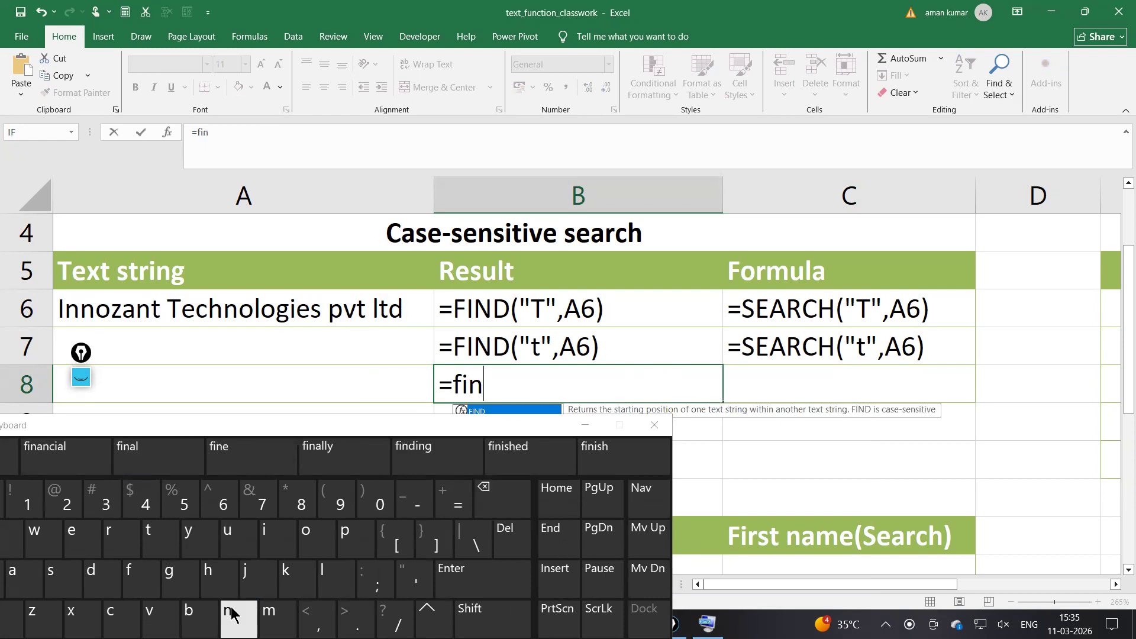
left_click(111, 570)
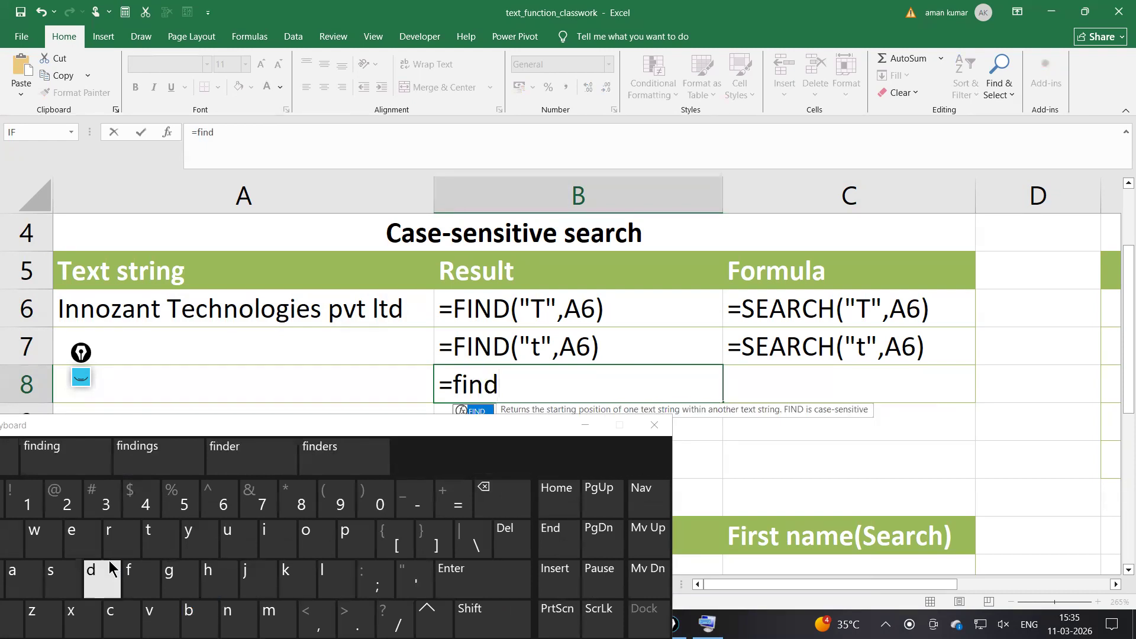
left_click(213, 409)
left_click_drag(349, 424, 509, 473)
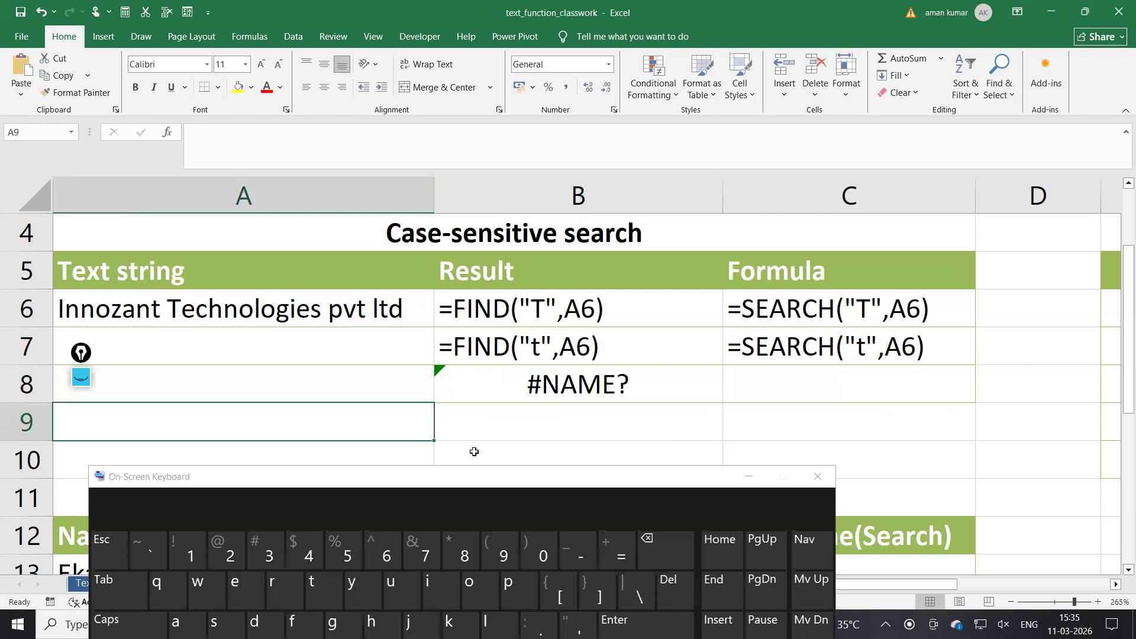
left_click(749, 477)
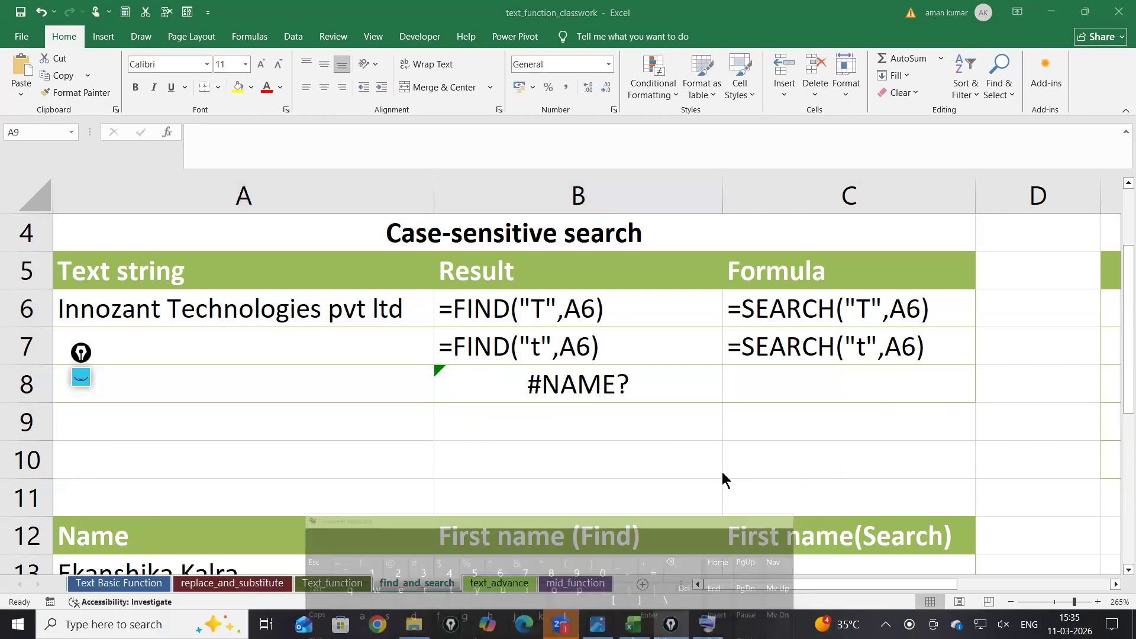
Step: Continue B8's formula with a lowercase t search letter, so it reads =find("t",
left_click(652, 380)
double_click(646, 385)
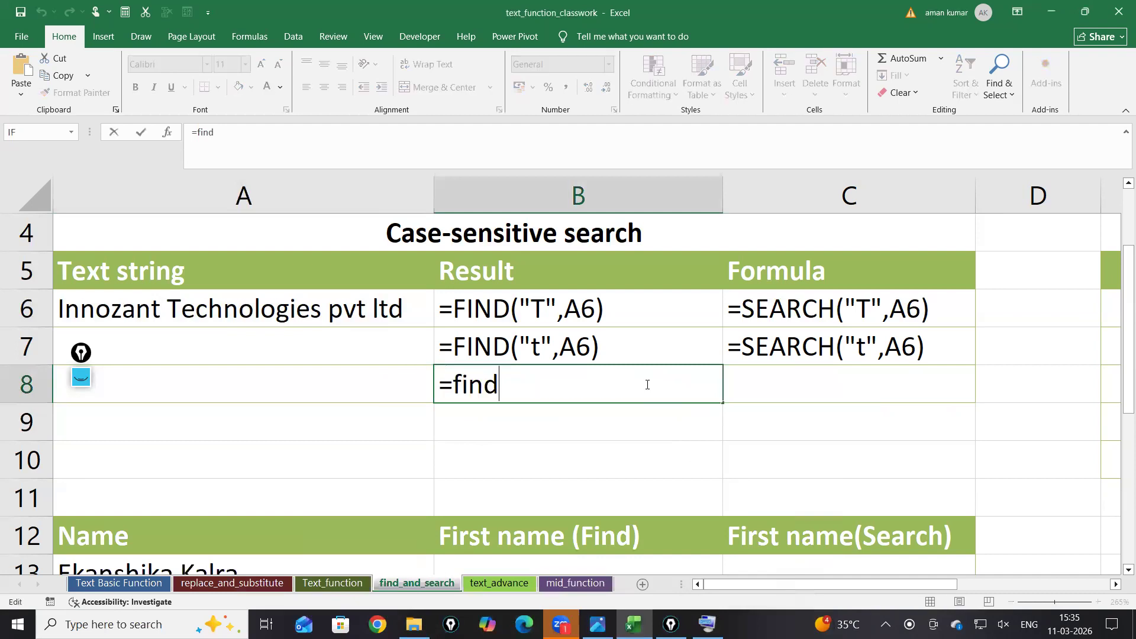
key("Tab")
double_click(646, 385)
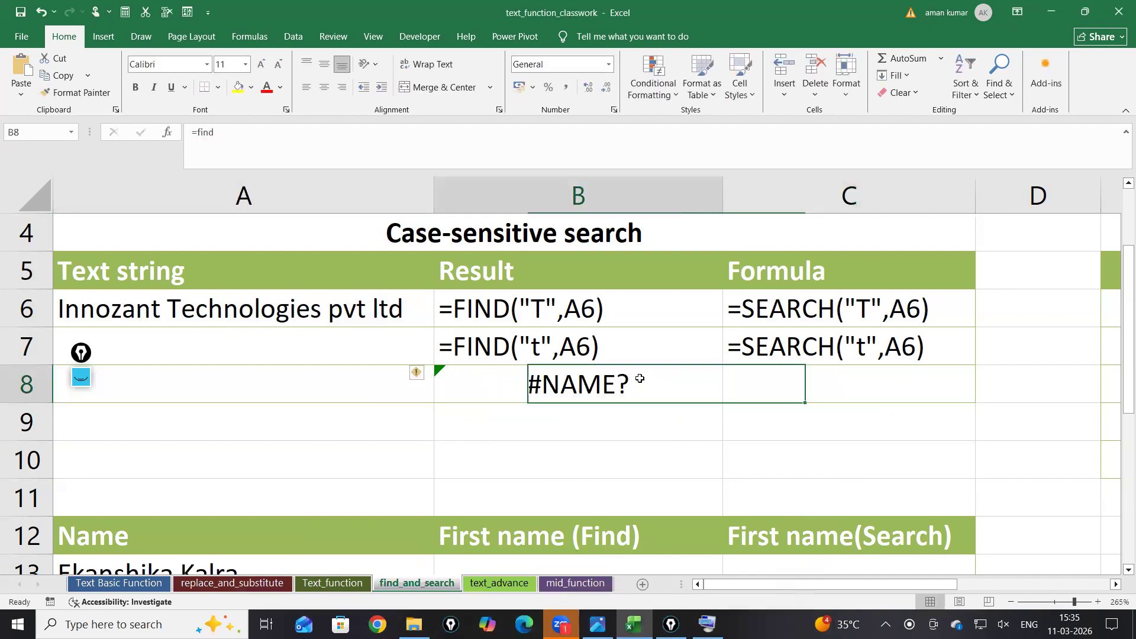
type("(")
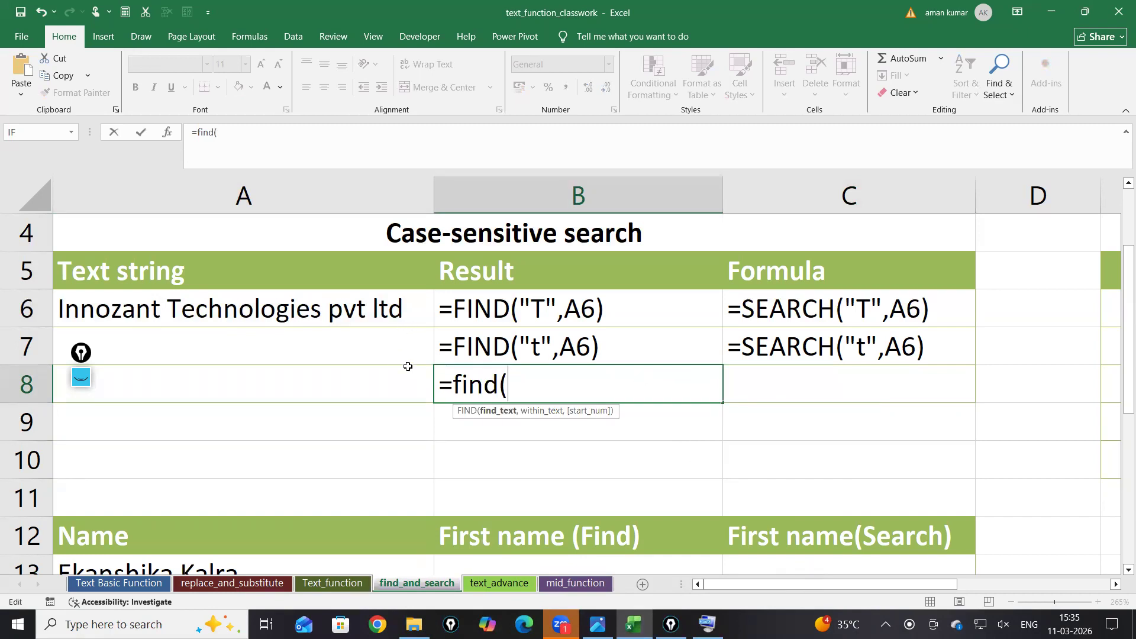
type("\"T")
key("BackSpace")
type("t\",")
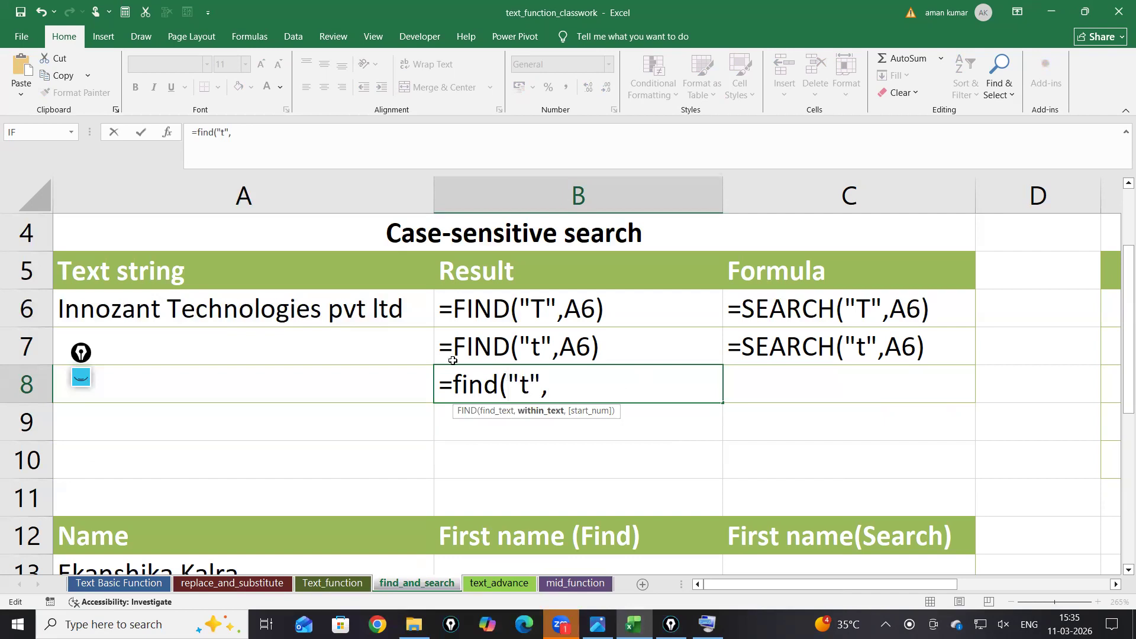
Step: Complete B8 as =FIND("t",A6,9), which returns 25
left_click(341, 301)
type(",")
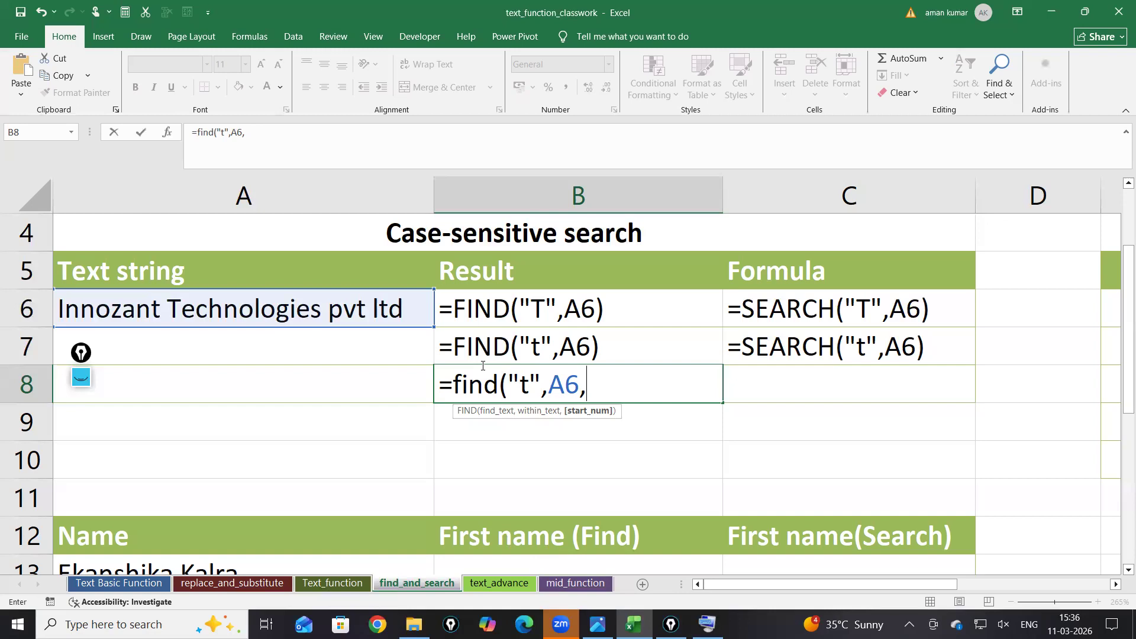
type("9")
key("Return")
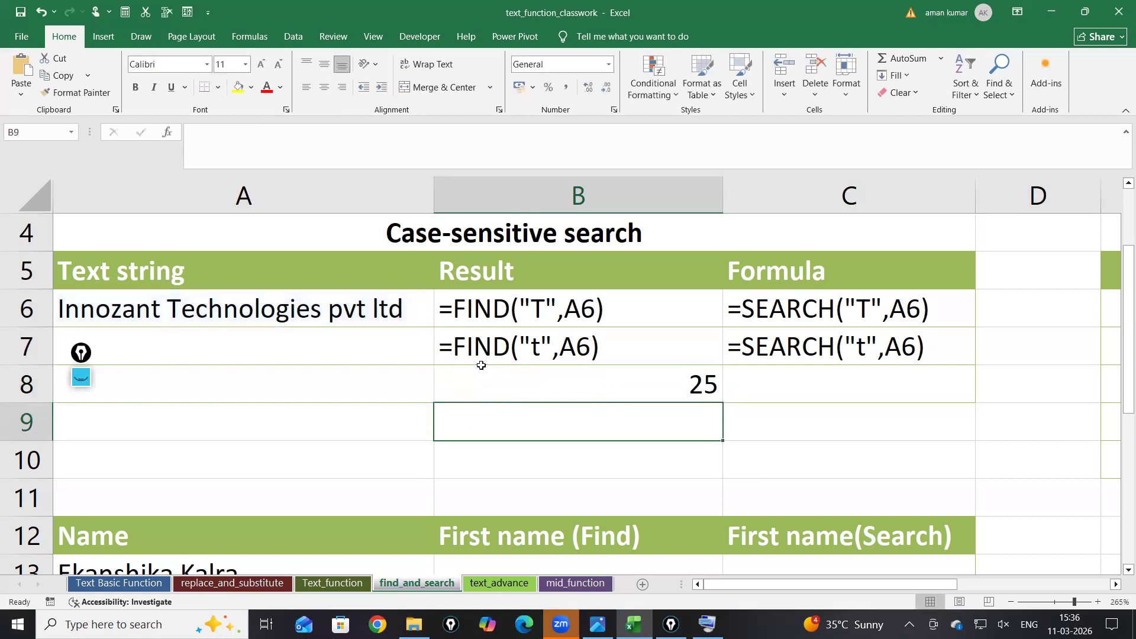
double_click(610, 388)
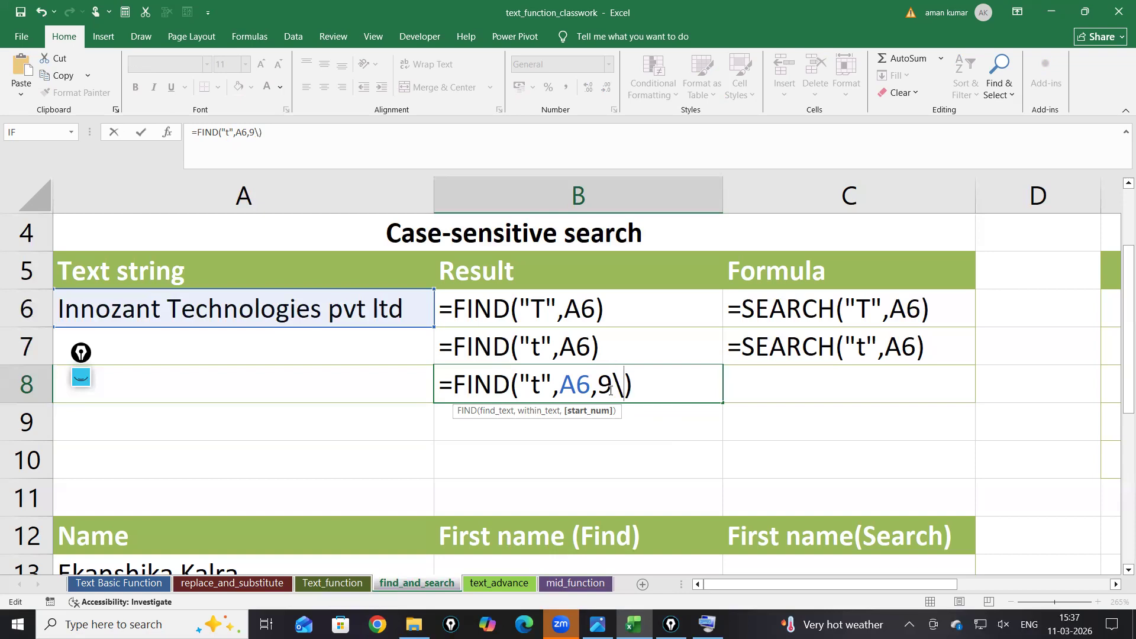
key("Return")
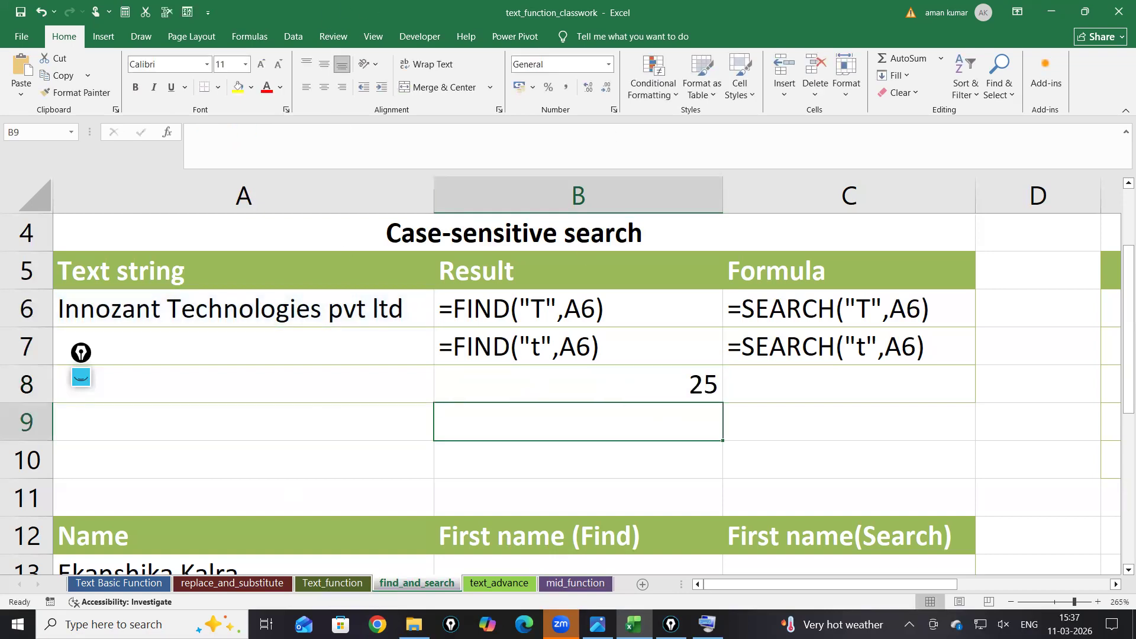
Step: Scroll down to the Name table, select B13, and bring back the ribbon's editing features
left_click(141, 36)
left_click(419, 452)
scroll(419, 453, "down", 2)
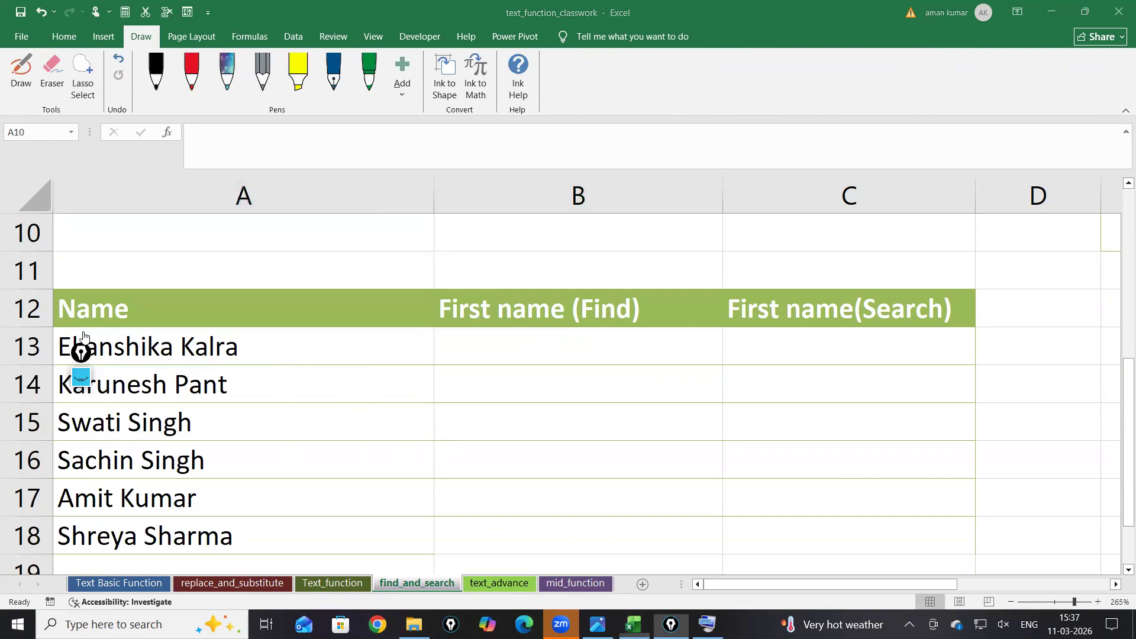
left_click_drag(81, 353, 95, 239)
left_click(531, 338)
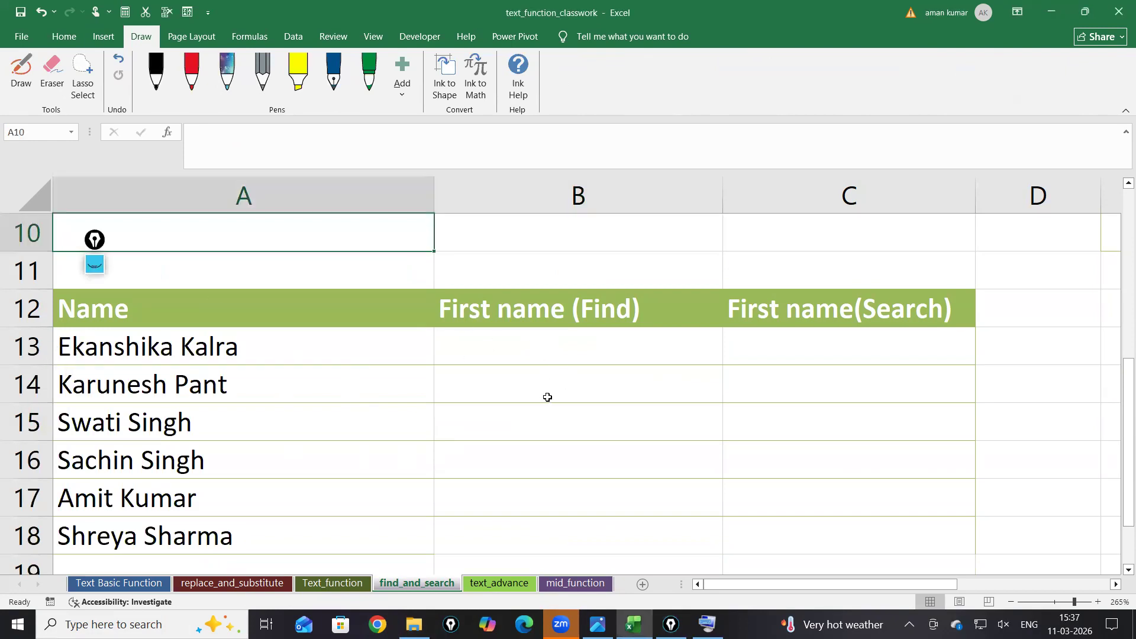
left_click(544, 344)
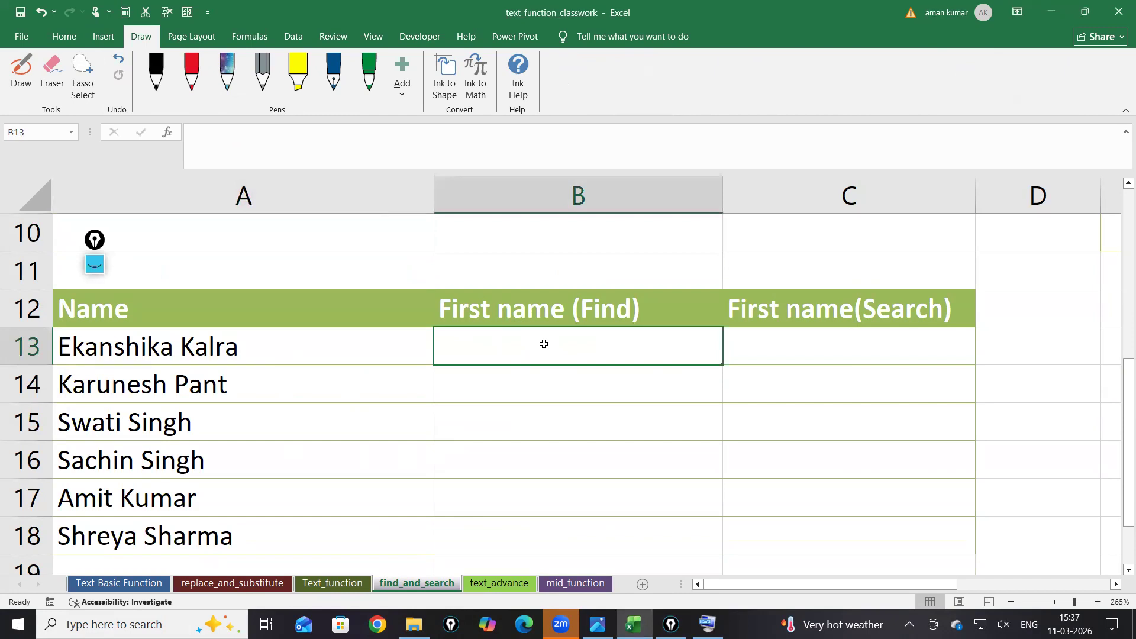
left_click(107, 38)
left_click(72, 37)
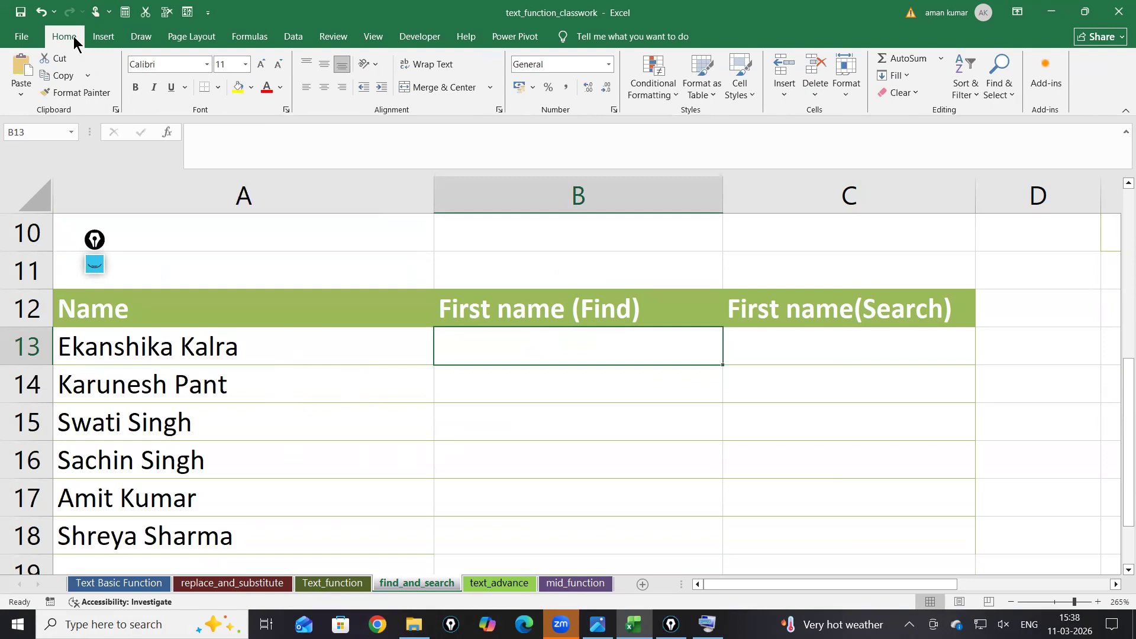
Step: Enter =LEFT(A13,9) in B13 to return the first nine characters of the name
type("=lef")
key("Tab")
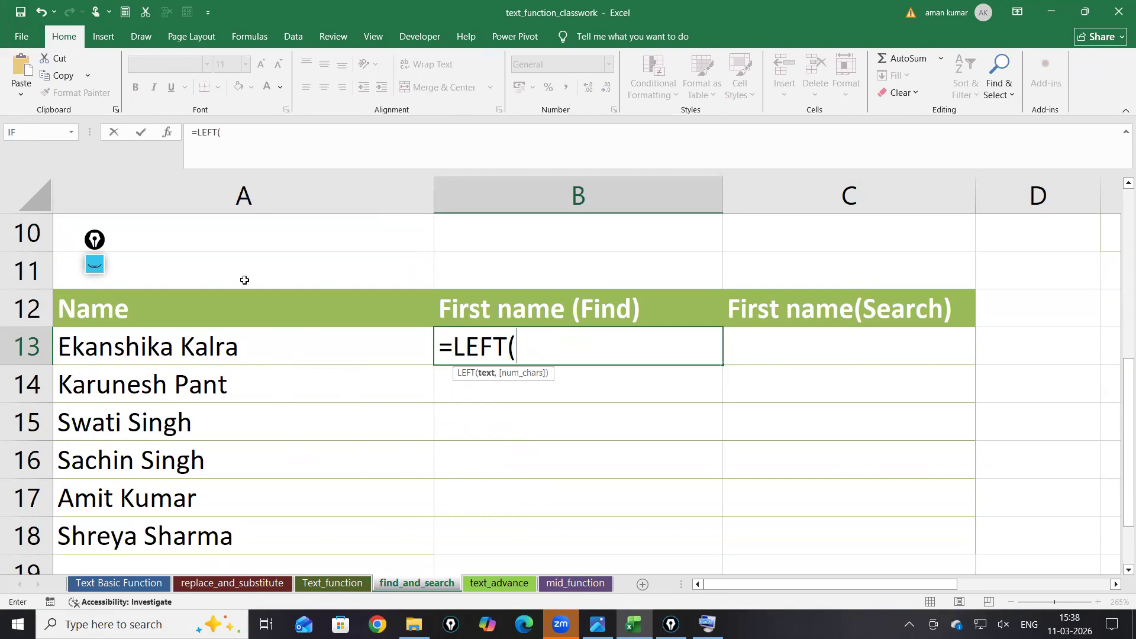
left_click(284, 360)
type(",")
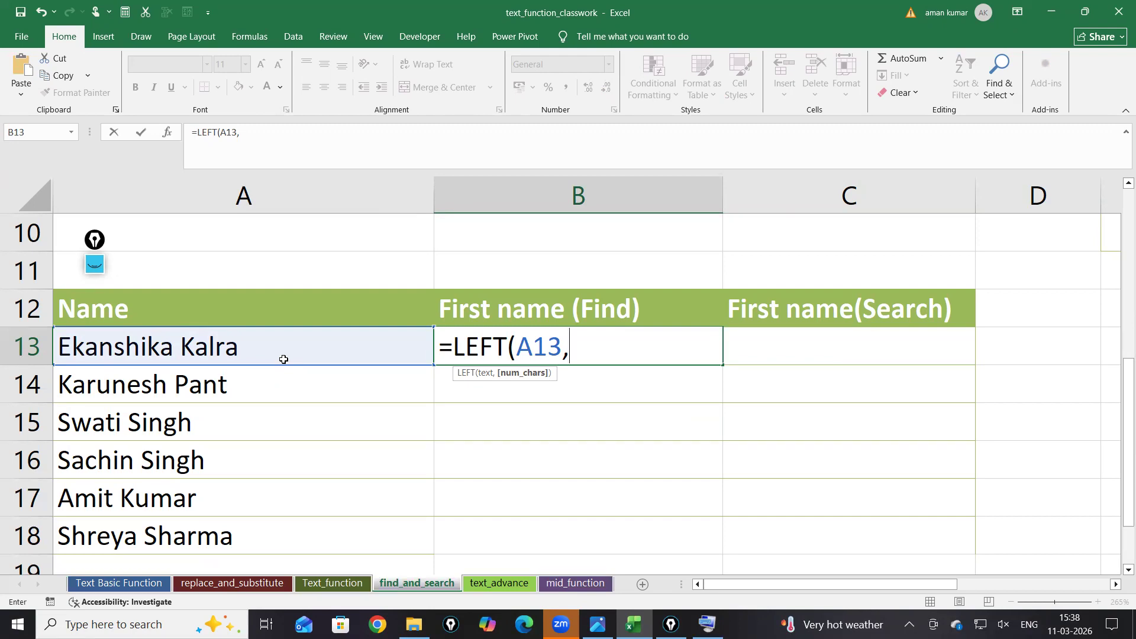
type("9)")
key("Return")
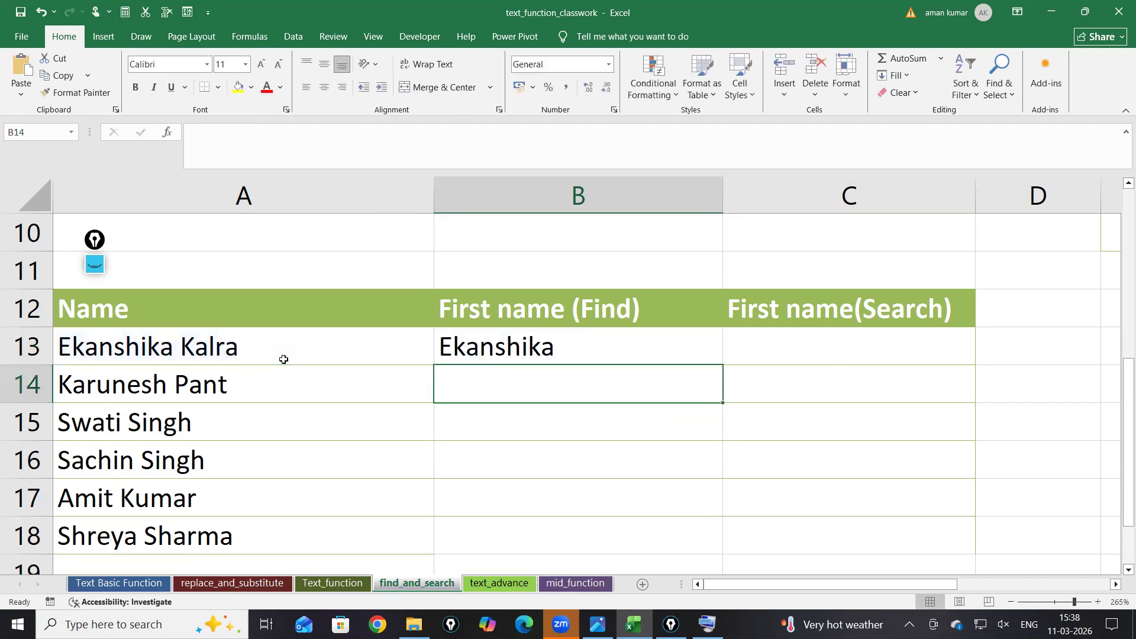
Step: Fill B13 down to row 18, then clear the incorrect results in B14:B18
left_click(676, 349)
left_click_drag(723, 366, 727, 568)
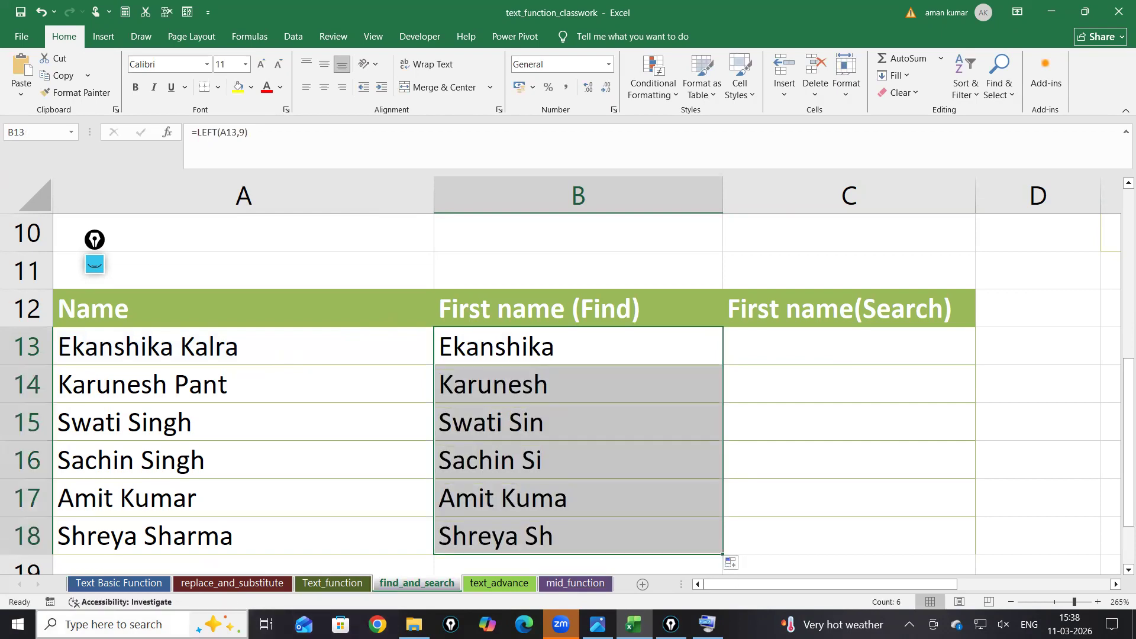
left_click_drag(561, 392, 578, 538)
key("Delete")
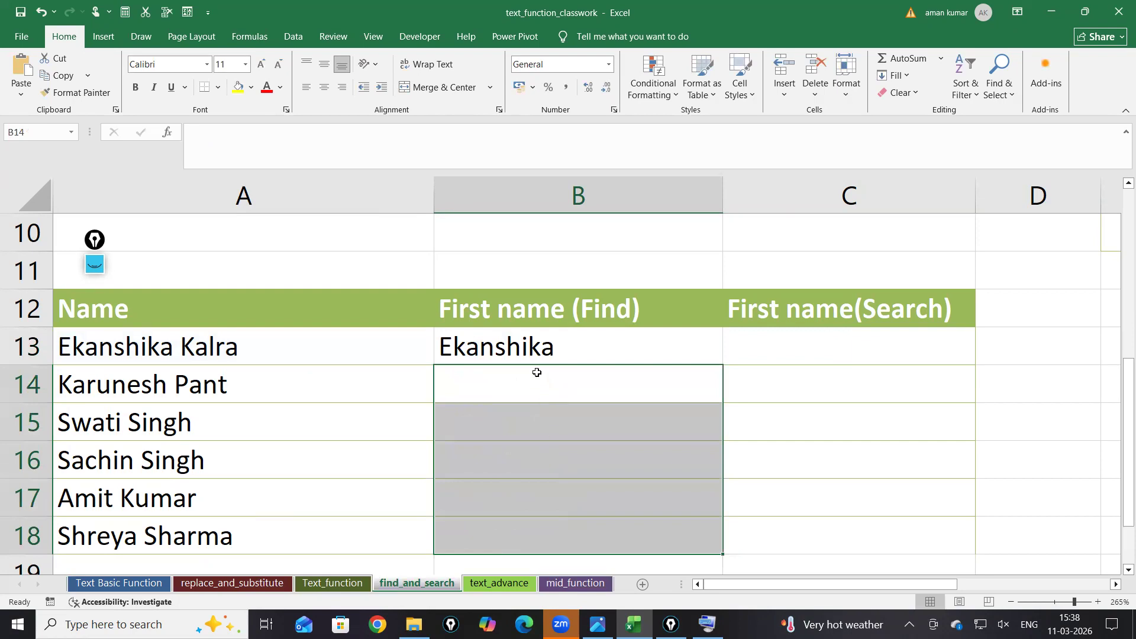
Step: Replace the fixed 9 in B13 so it reads =LEFT(A13,FIND(" ",A13)-1)
double_click(627, 353)
key("BackSpace")
key("BackSpace")
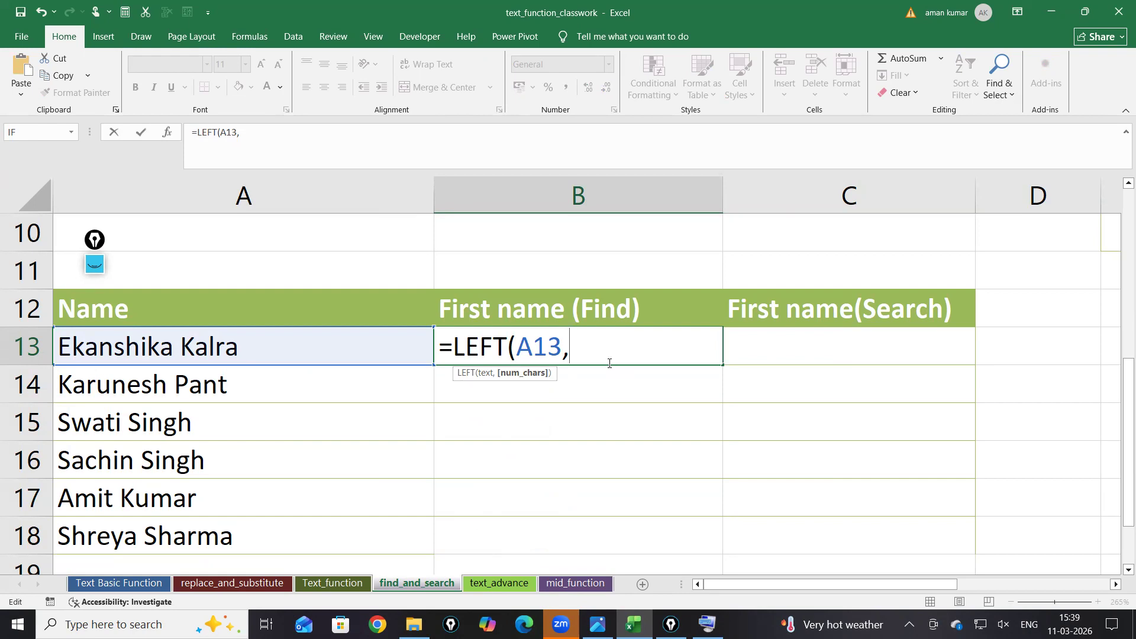
type("fin")
key("Tab")
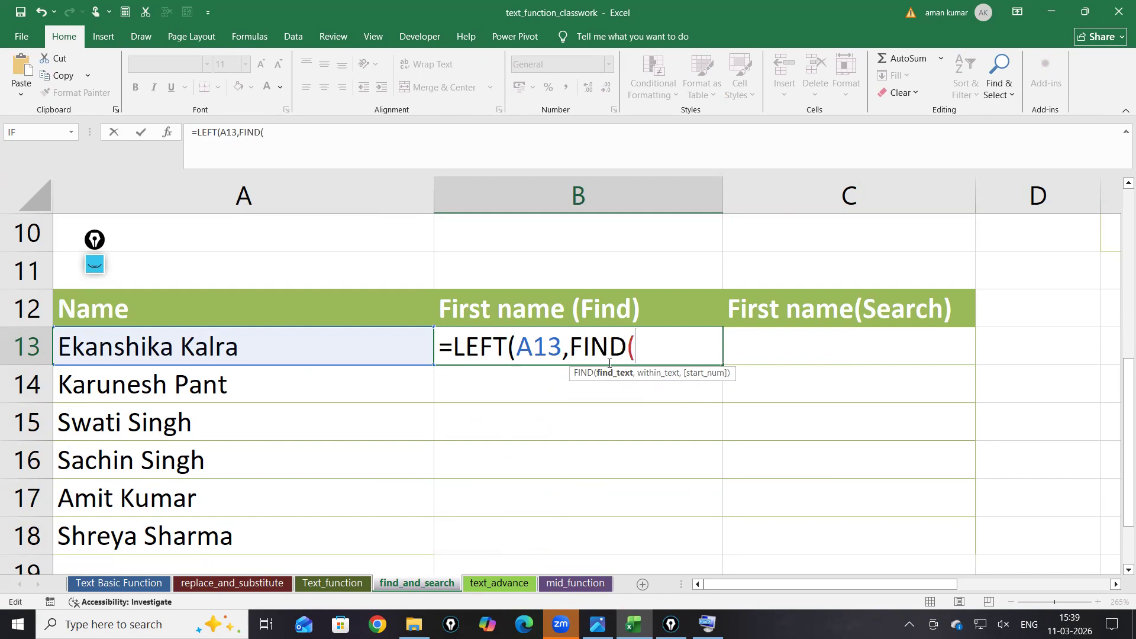
type("\" \",")
left_click(354, 349)
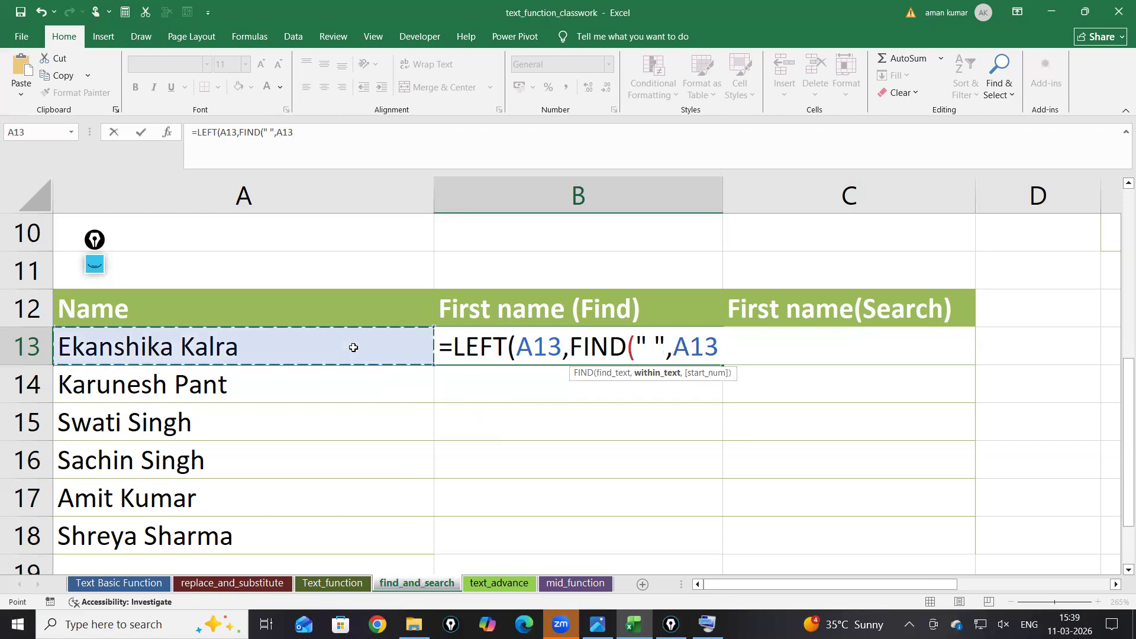
type(")-1)")
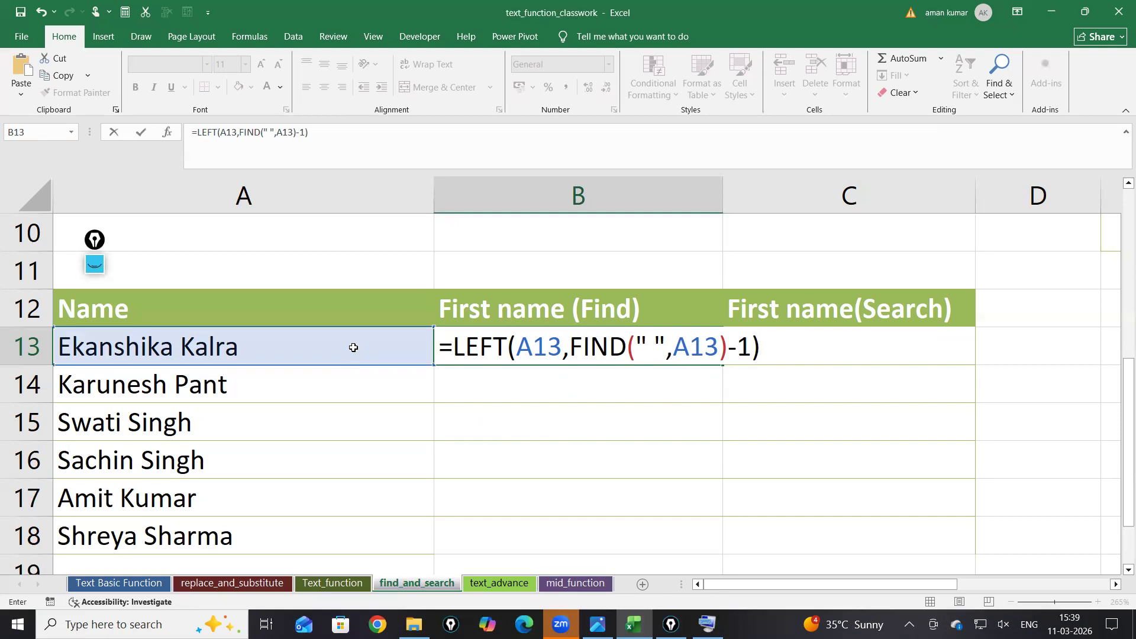
key("Return")
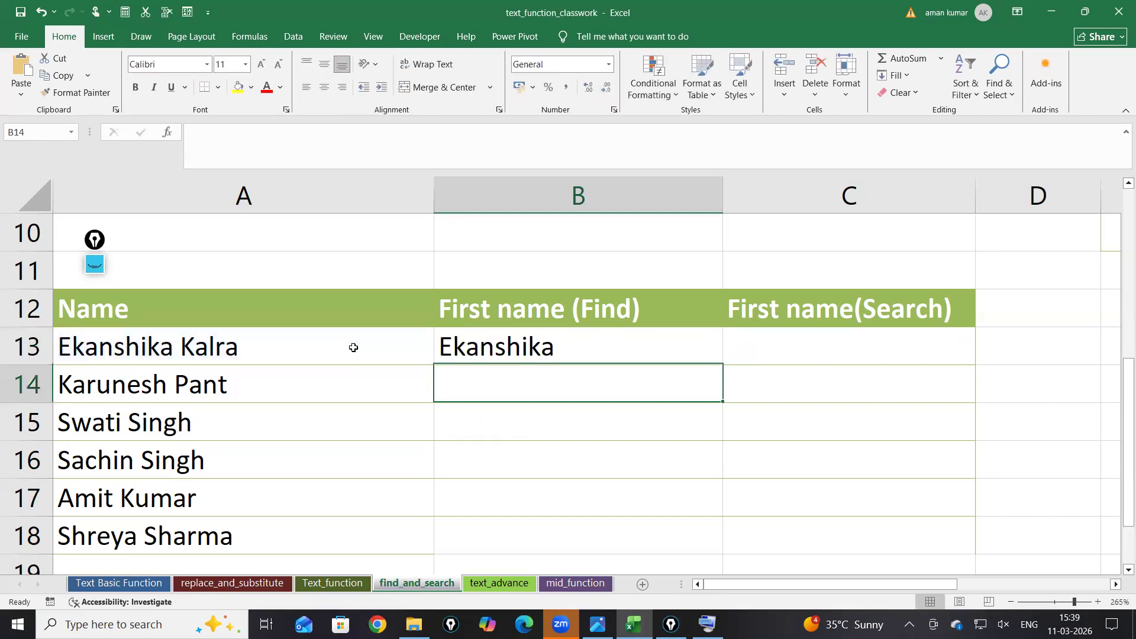
Step: Fill B13's LEFT+FIND formula down to B18 and display B13's formula for explanation
left_click(569, 361)
left_click_drag(723, 365, 710, 551)
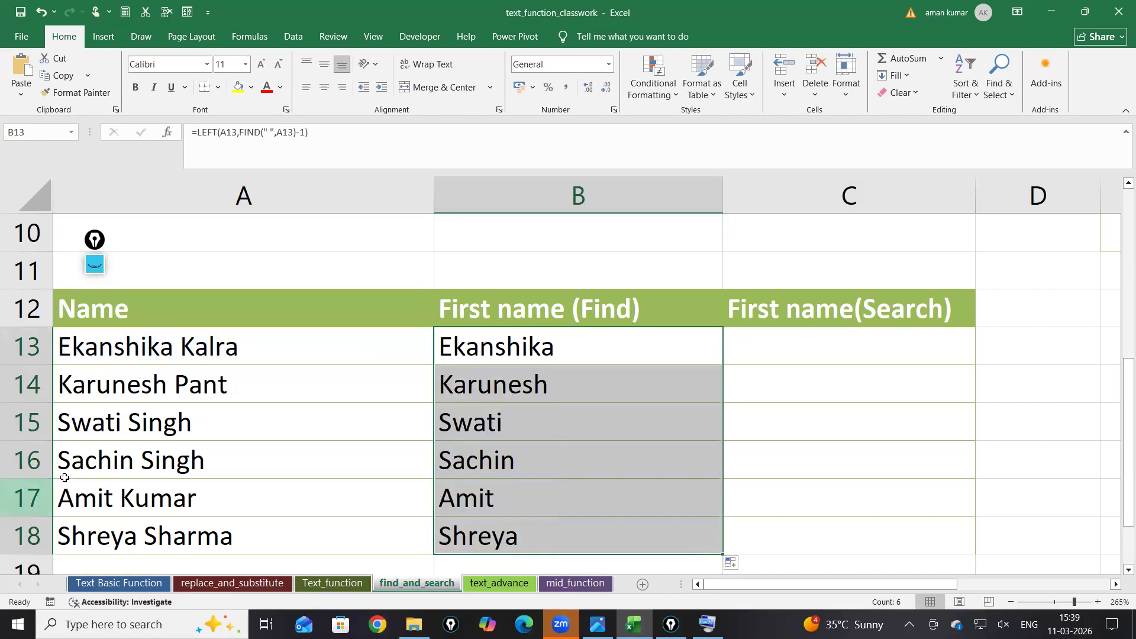
double_click(605, 349)
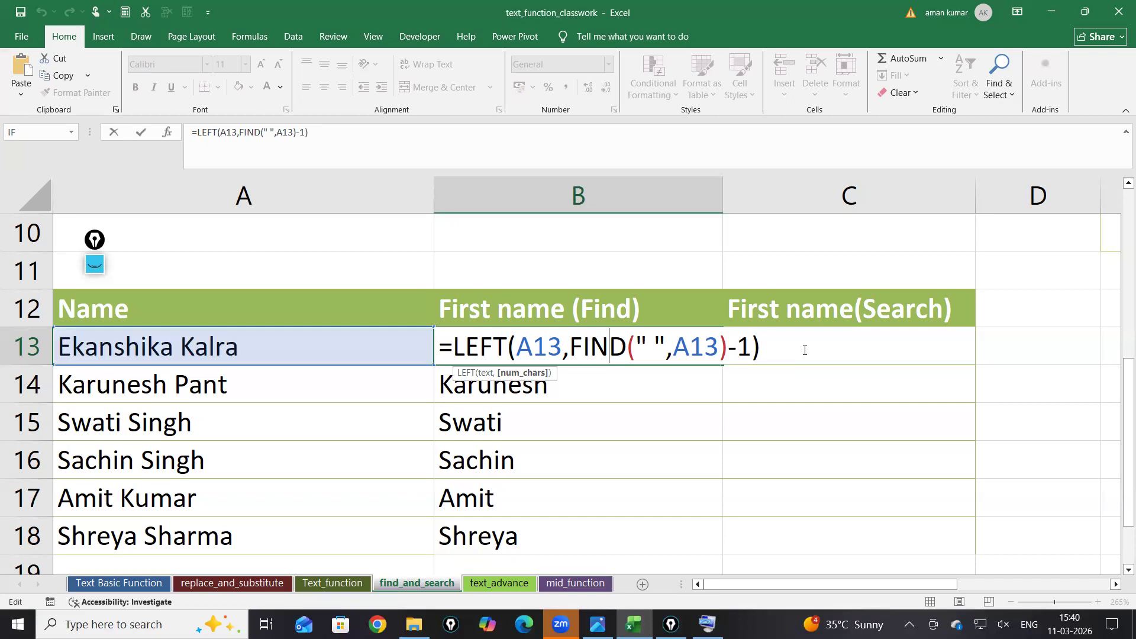
left_click(96, 264)
left_click_drag(96, 240, 78, 163)
left_click(77, 310)
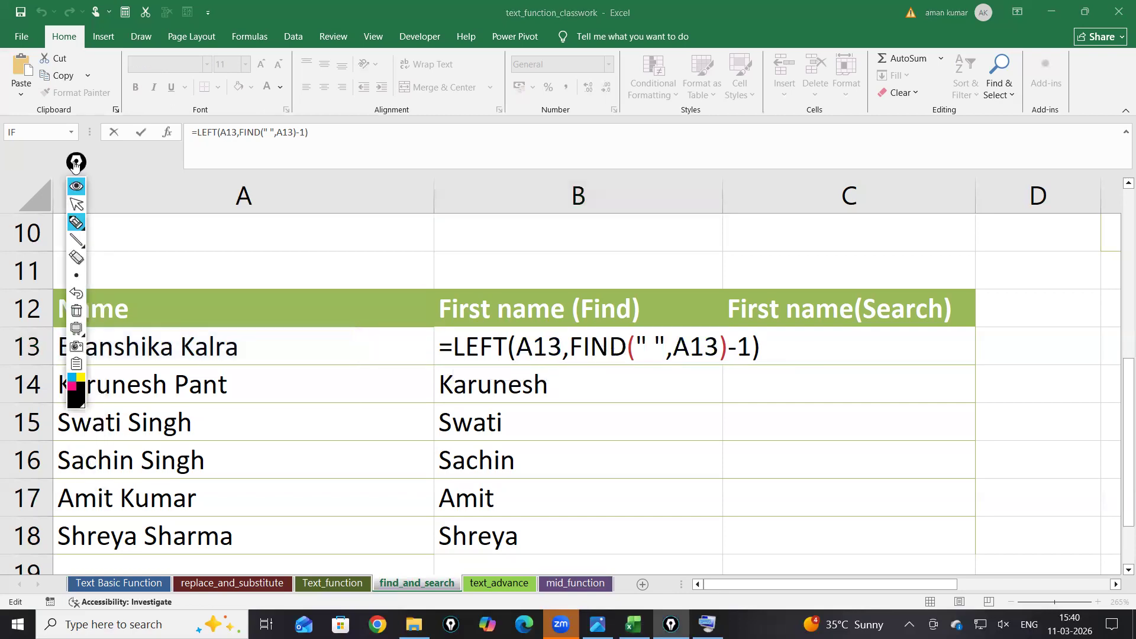
left_click_drag(75, 162, 37, 140)
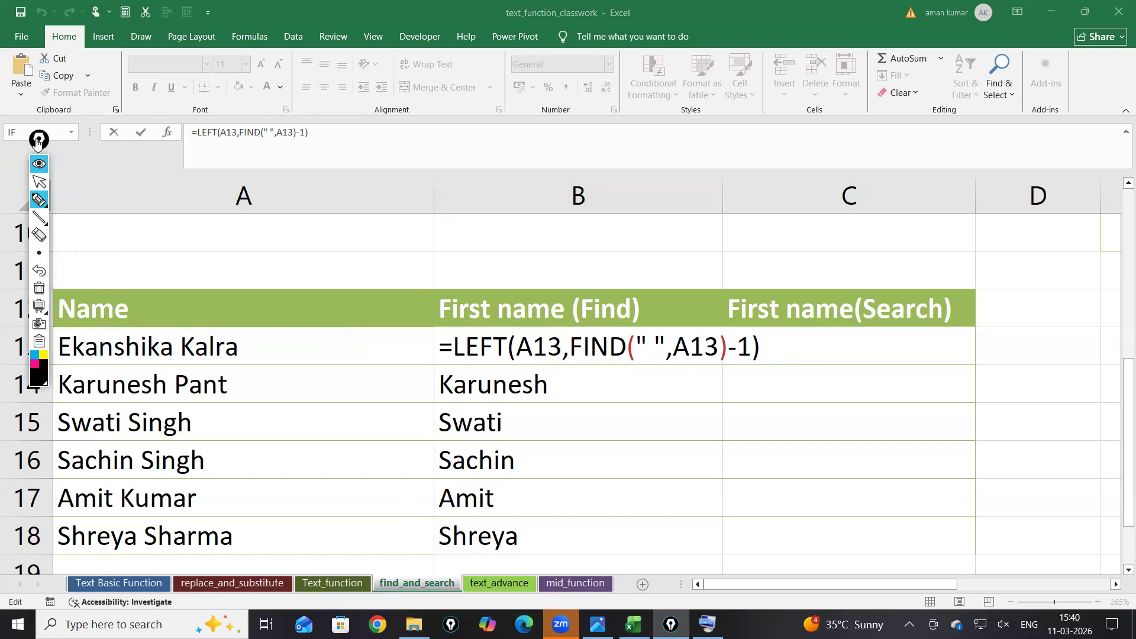